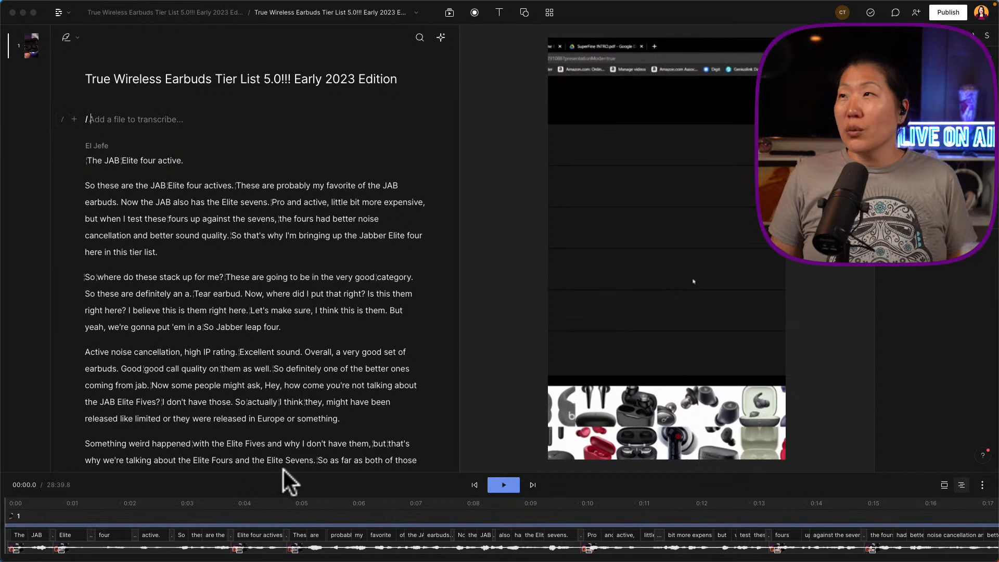
Step: Enlarge the timeline and select the transcript's opening paragraph about the Jabra Elite 4 Active
{"action": "left_click_drag", "start_coordinate": [285, 471], "coordinate": [298, 394]}
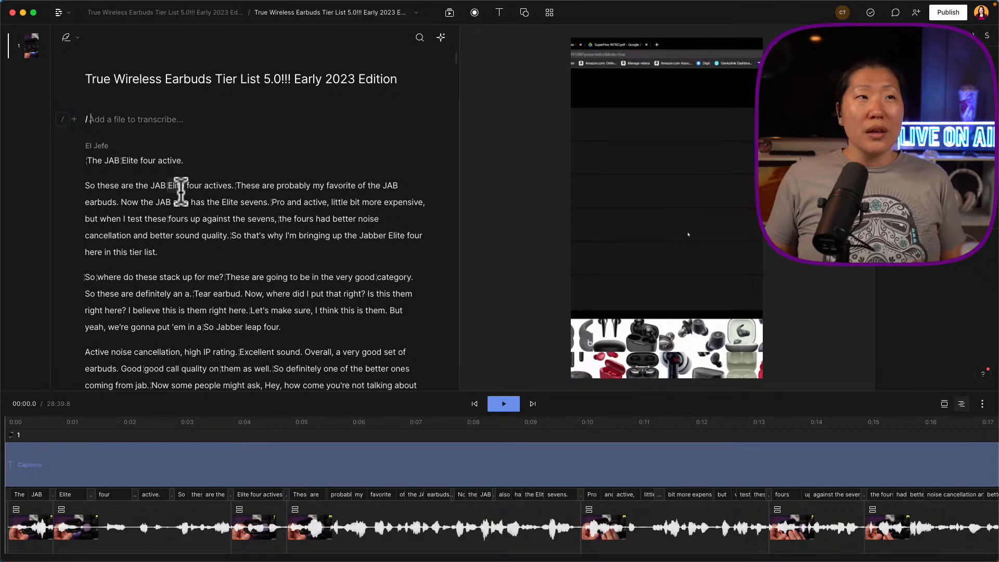
{"action": "left_click", "coordinate": [441, 38]}
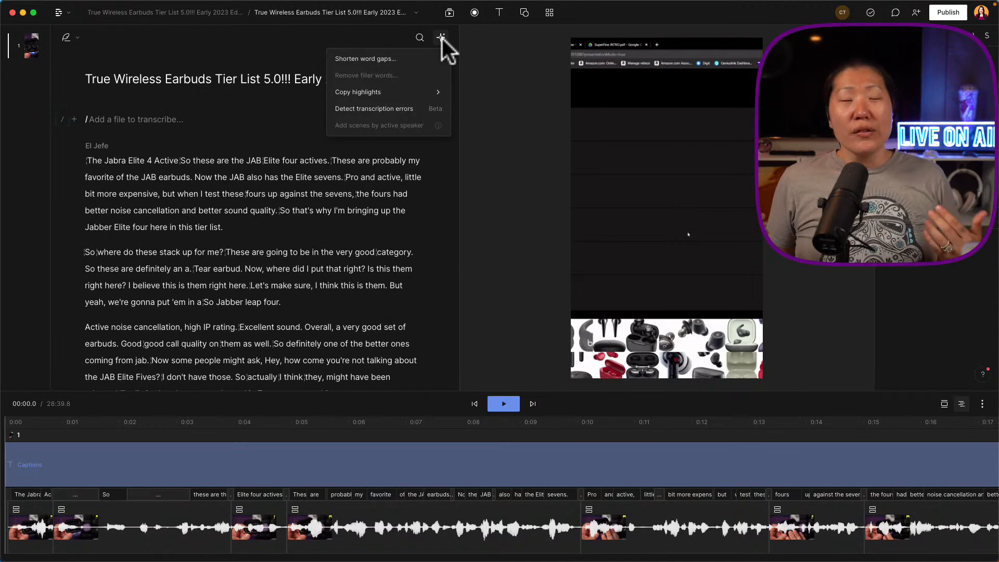
{"action": "left_click", "coordinate": [112, 162]}
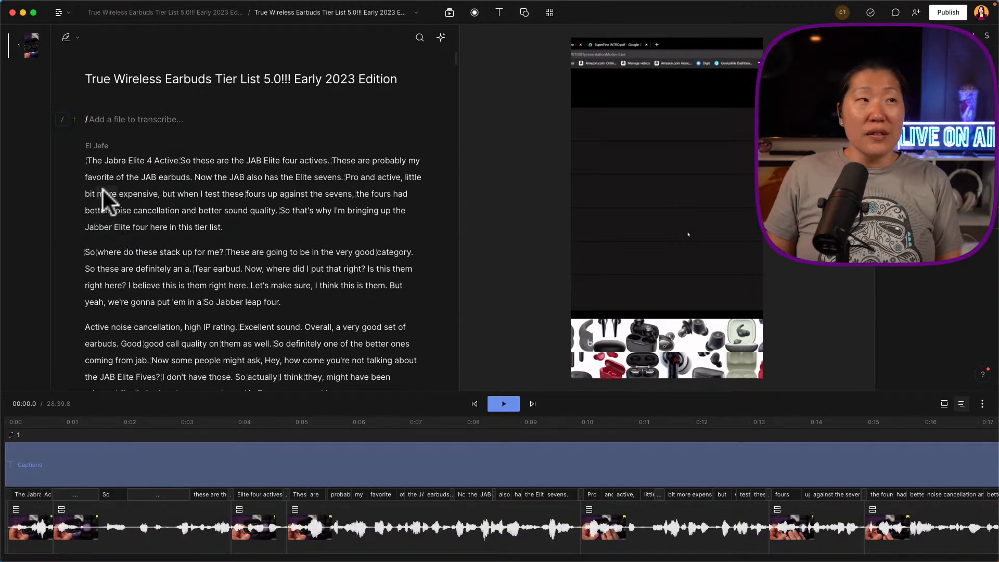
{"action": "left_click_drag", "start_coordinate": [87, 160], "coordinate": [234, 231]}
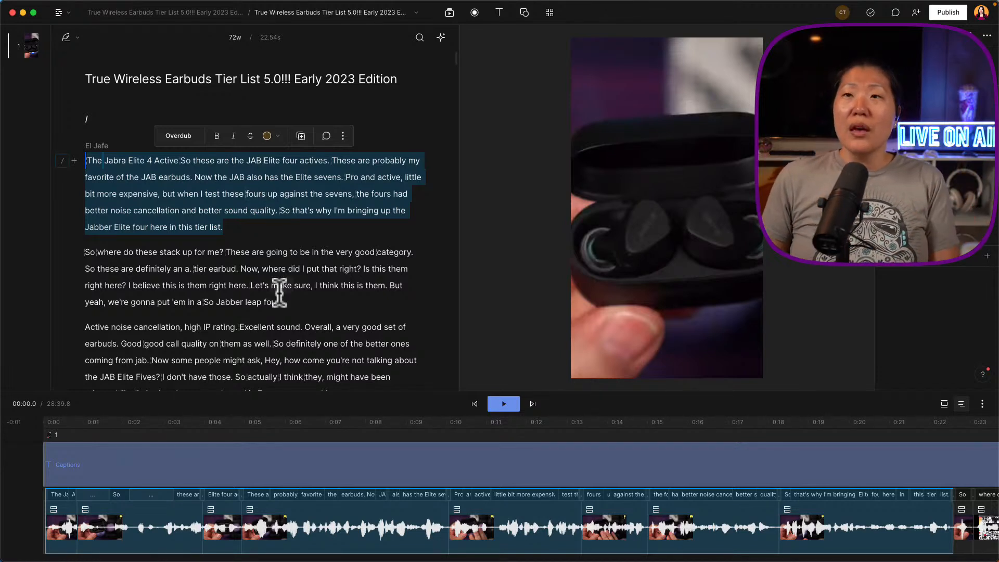
{"action": "left_click", "coordinate": [283, 274]}
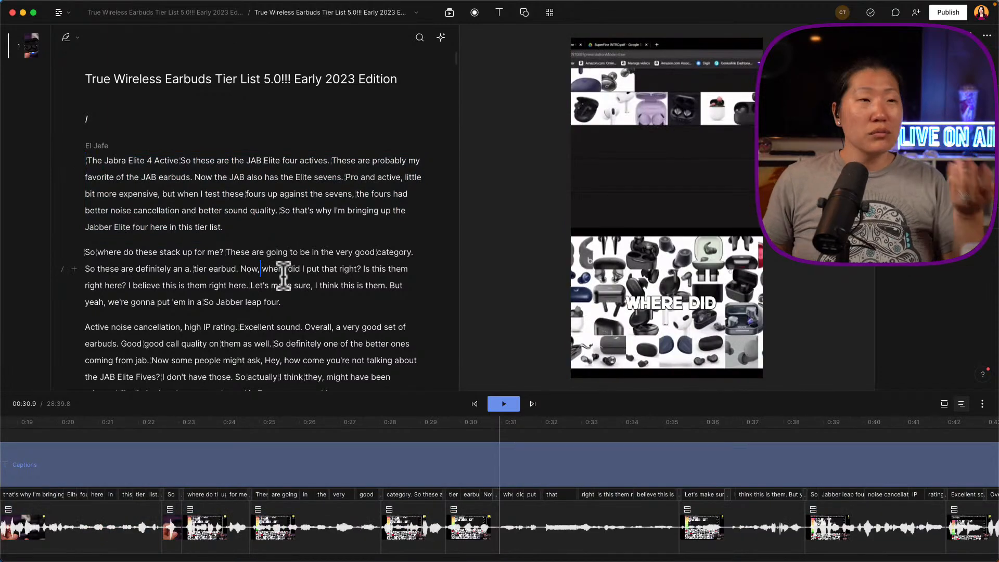
Step: Open the NuraTrue Pro V2 composition and place the cursor at the start of its transcript
{"action": "left_click", "coordinate": [332, 14]}
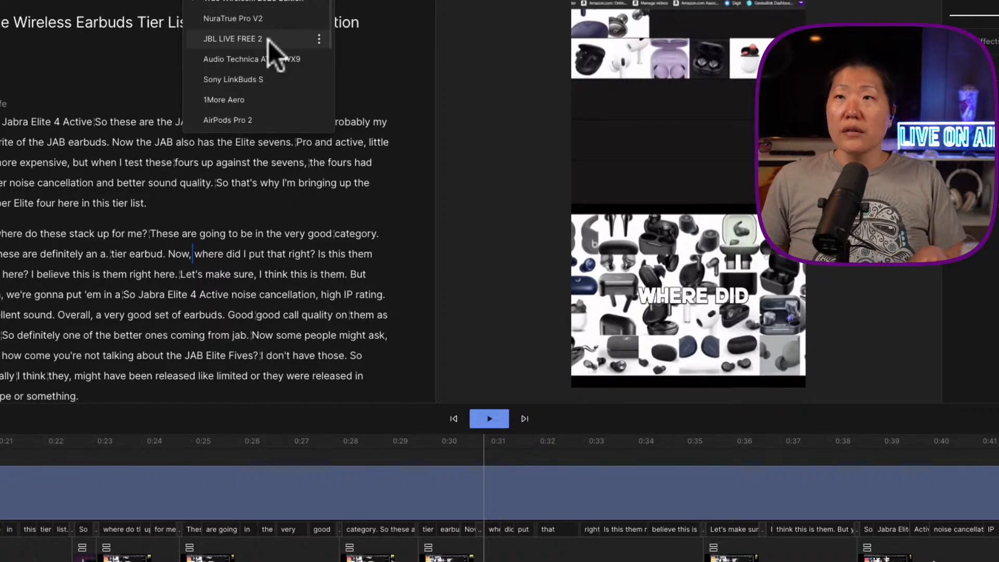
{"action": "left_click", "coordinate": [262, 20]}
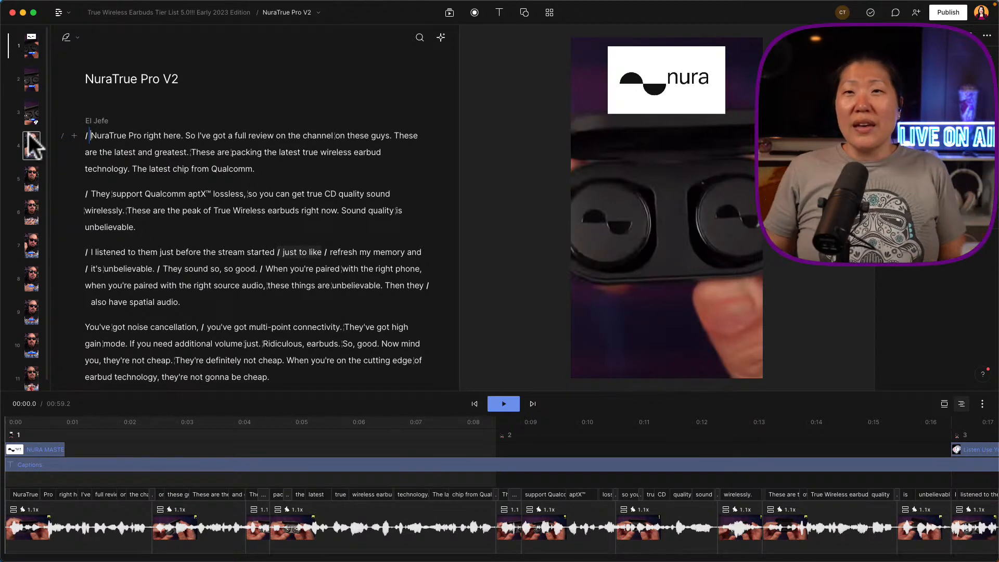
{"action": "left_click", "coordinate": [89, 136]}
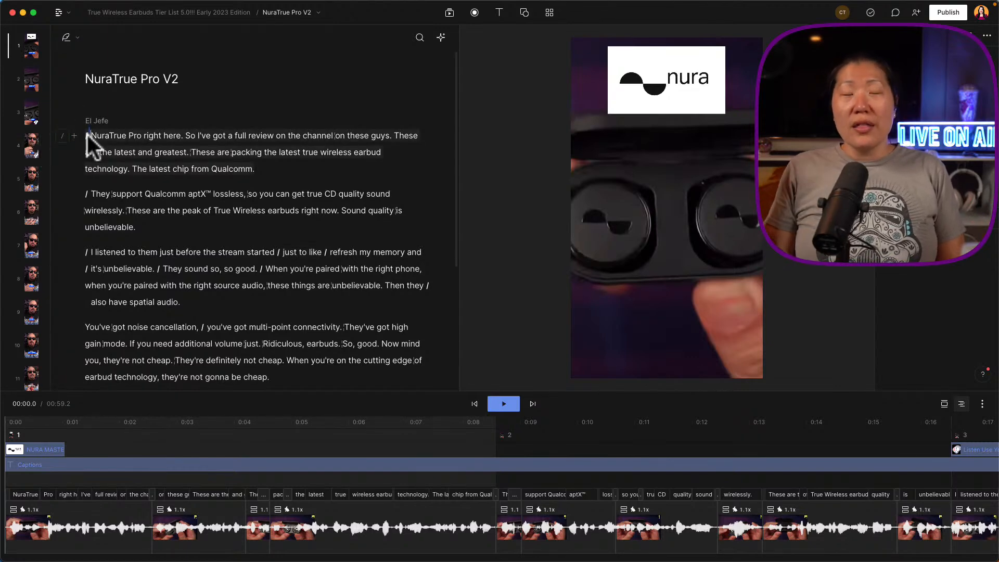
Step: View scenes 2 and 3 of the composition and select the caption text in scene 3
{"action": "left_click", "coordinate": [26, 114]}
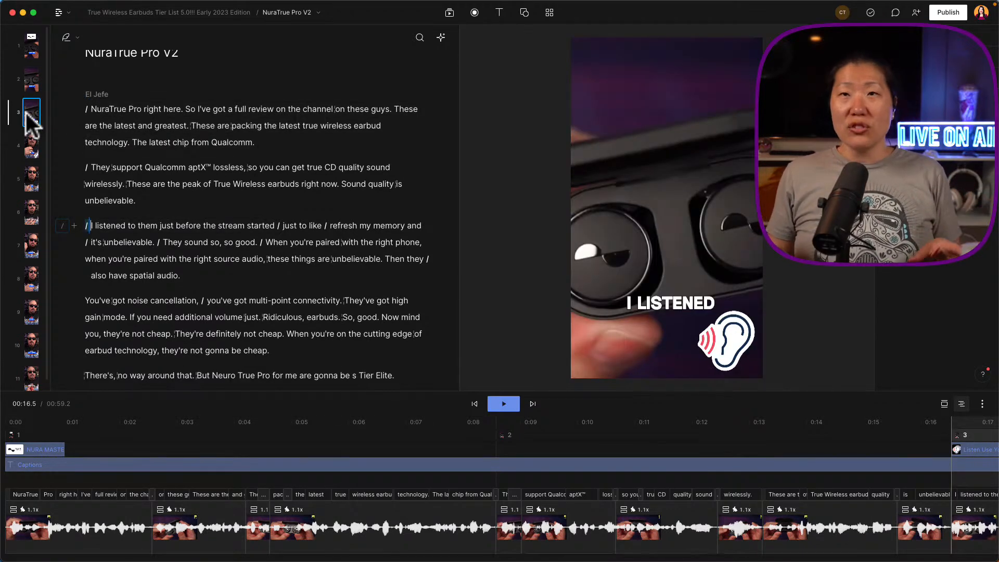
{"action": "left_click", "coordinate": [30, 83]}
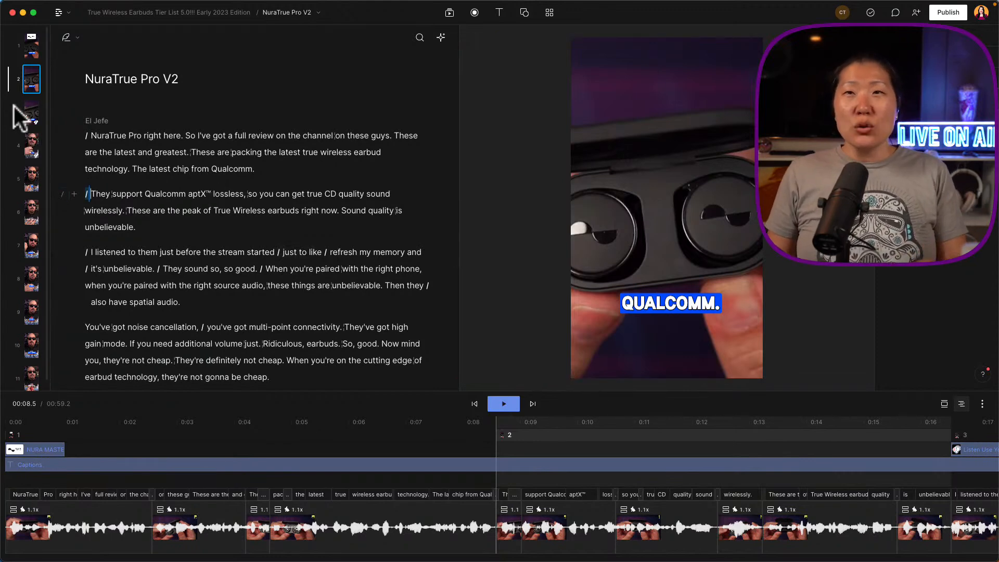
{"action": "left_click", "coordinate": [30, 112]}
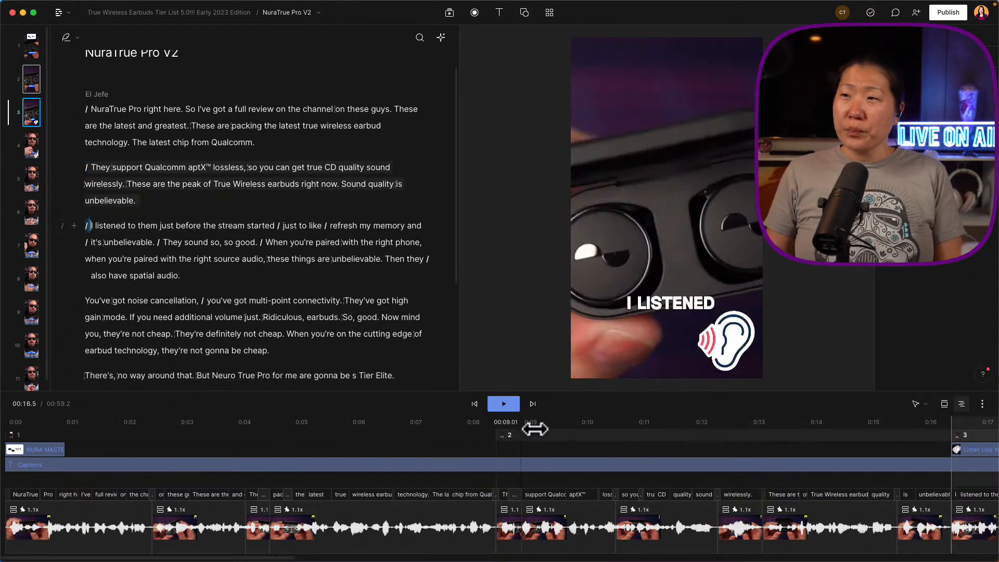
{"action": "left_click", "coordinate": [679, 305]}
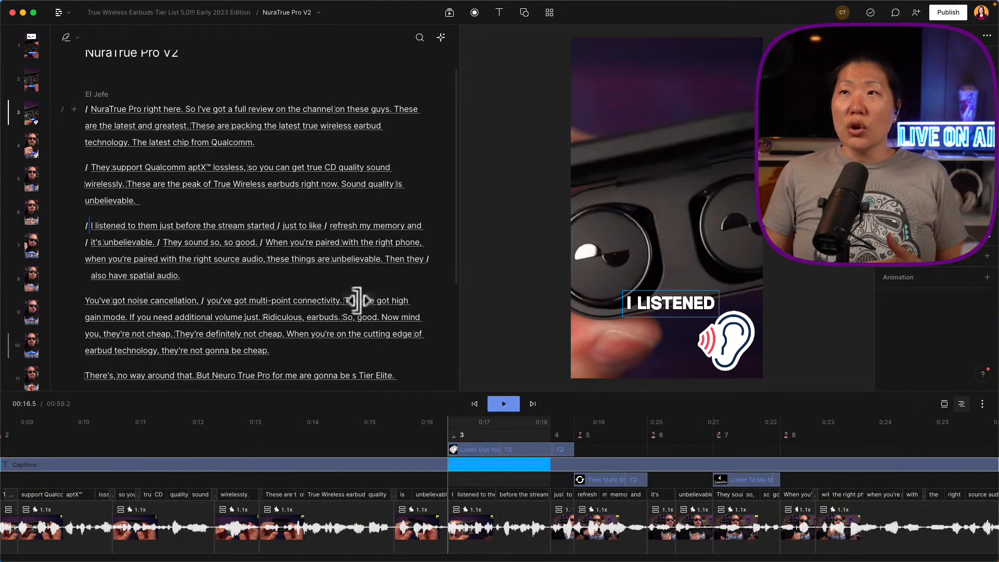
Step: Add the Happy In Love sticker from GIPHY Stickers over the sentence "The latest chip from Qualcomm."
{"action": "left_click", "coordinate": [449, 11]}
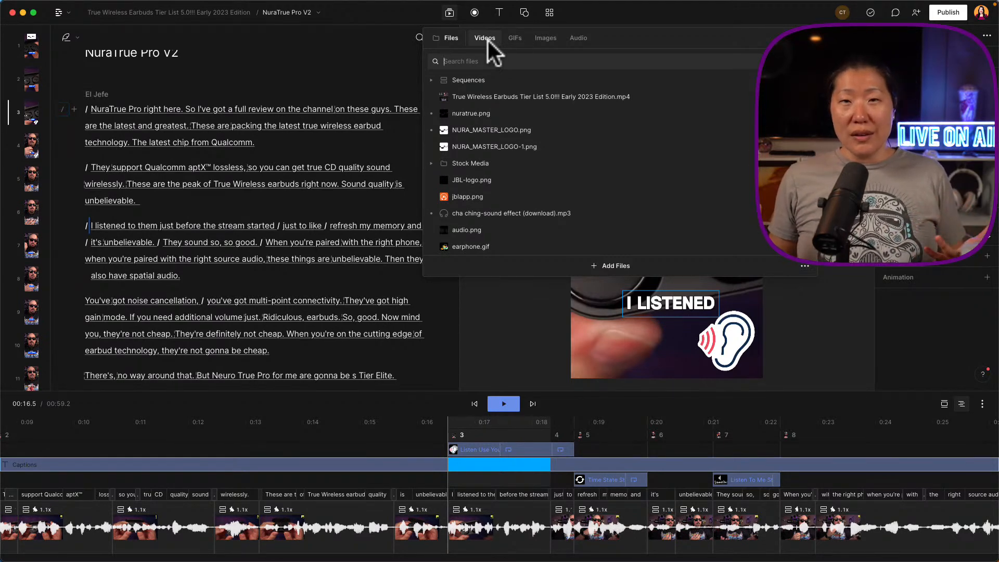
{"action": "left_click", "coordinate": [286, 121]}
{"action": "left_click_drag", "start_coordinate": [134, 141], "coordinate": [252, 142]}
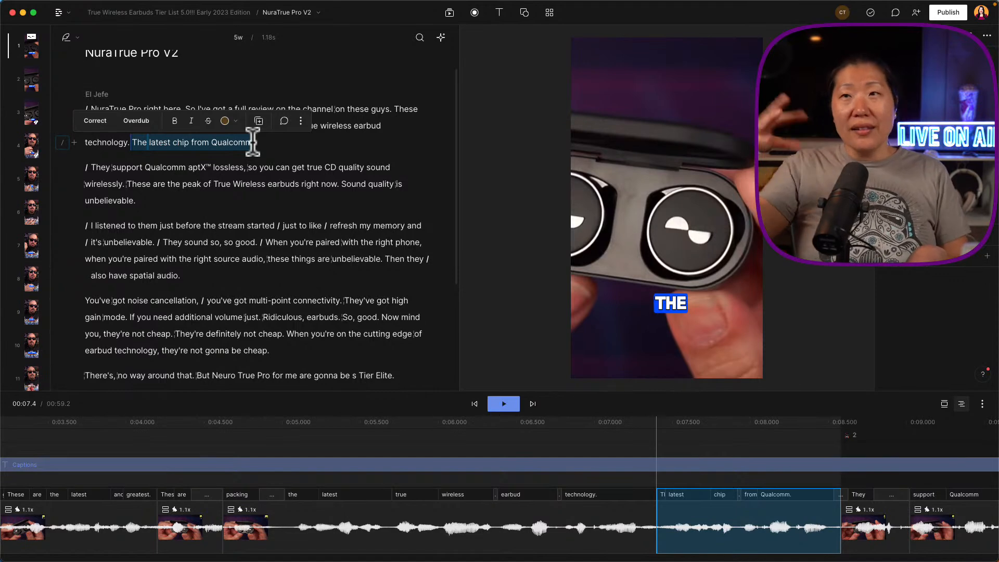
{"action": "left_click", "coordinate": [456, 12]}
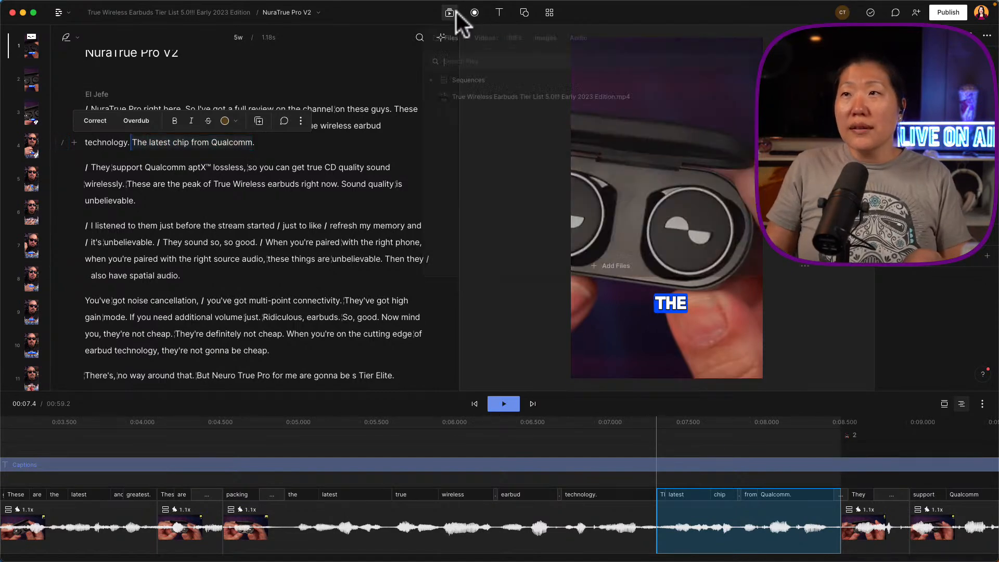
{"action": "left_click", "coordinate": [522, 39]}
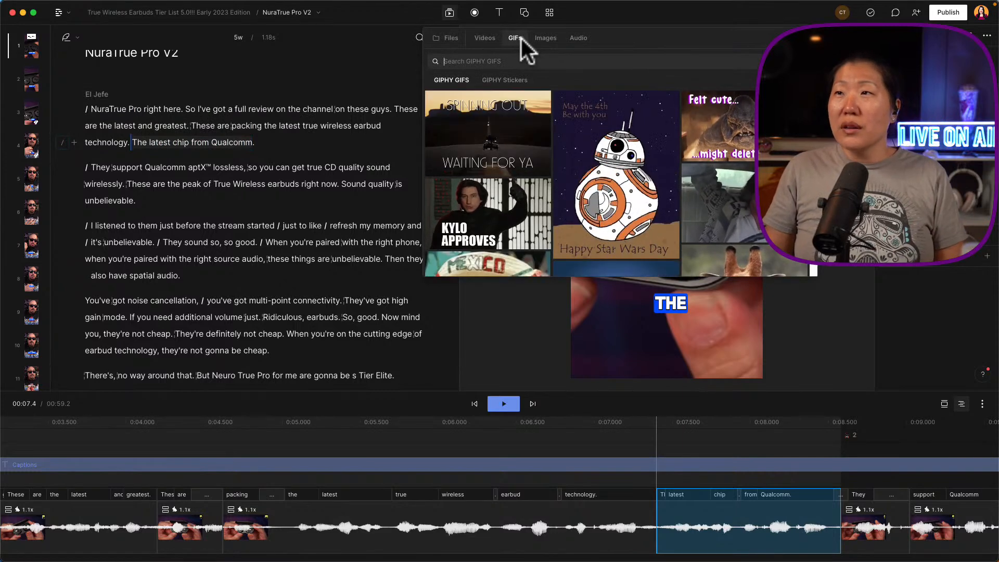
{"action": "left_click", "coordinate": [501, 79]}
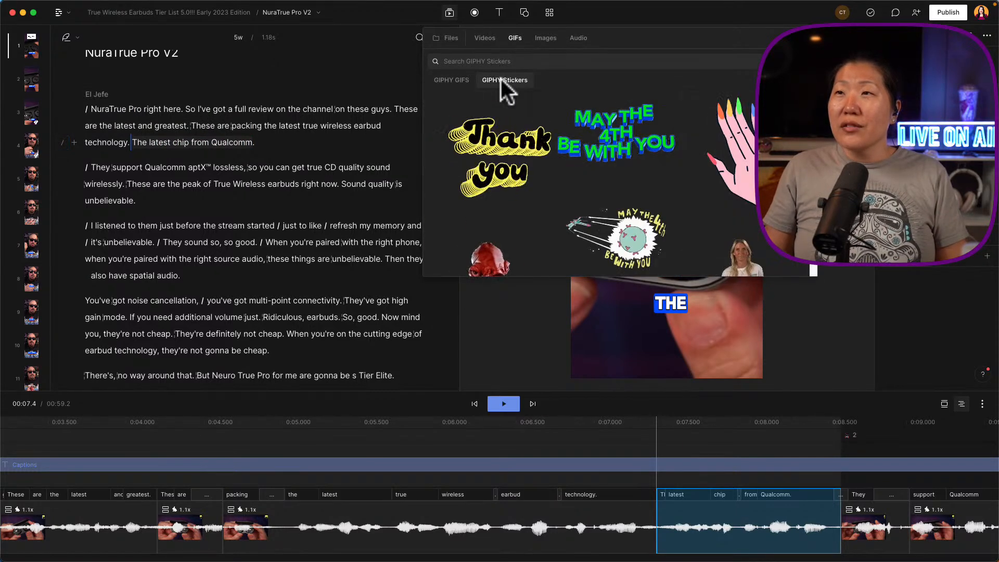
{"action": "left_click", "coordinate": [514, 62]}
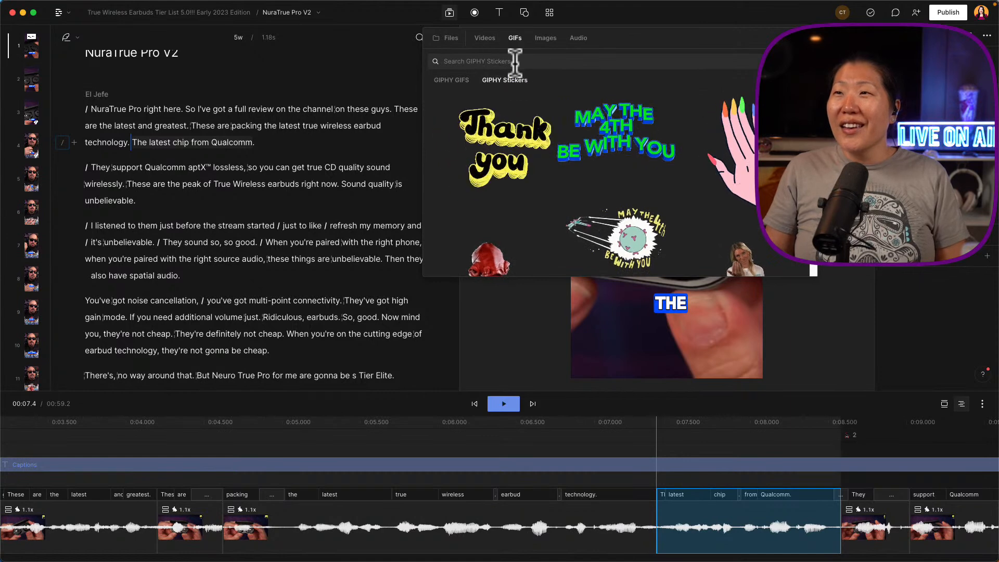
{"action": "scroll", "coordinate": [507, 216], "scroll_direction": "down", "scroll_amount": 3}
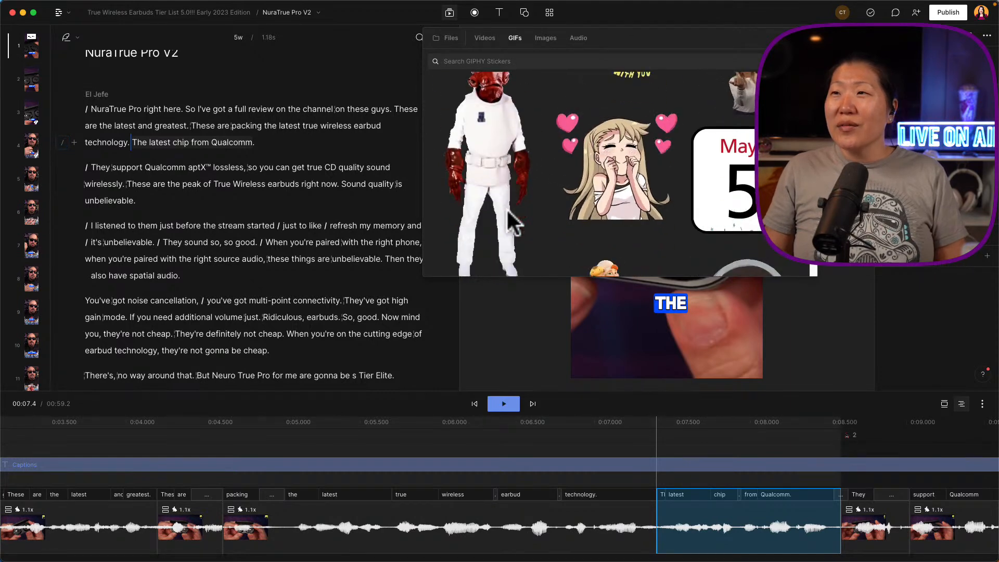
{"action": "left_click", "coordinate": [614, 157]}
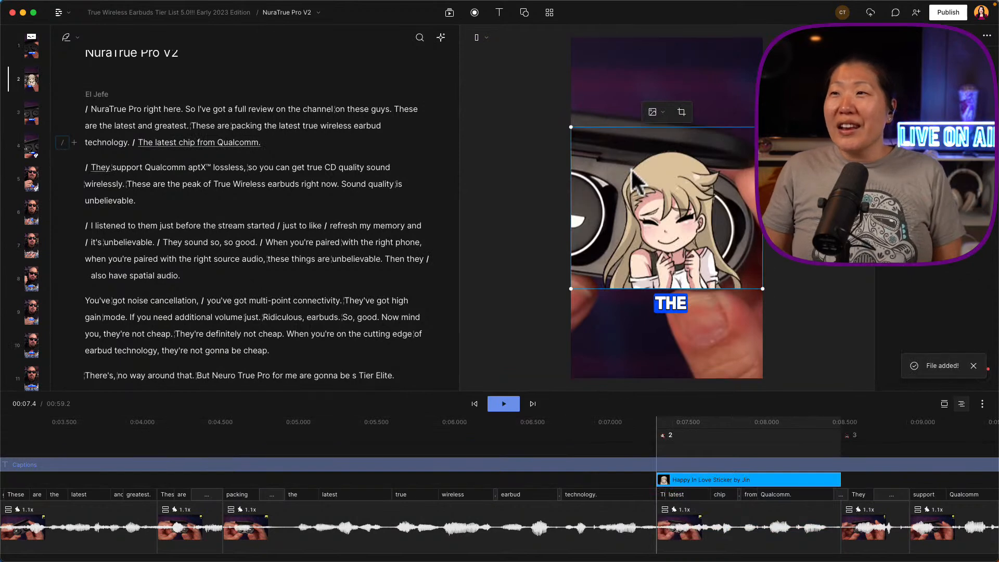
Step: Try shrinking the sticker, moving it to the lower-left of the video frame and sending it one layer backward
{"action": "left_click_drag", "start_coordinate": [572, 128], "coordinate": [613, 152]}
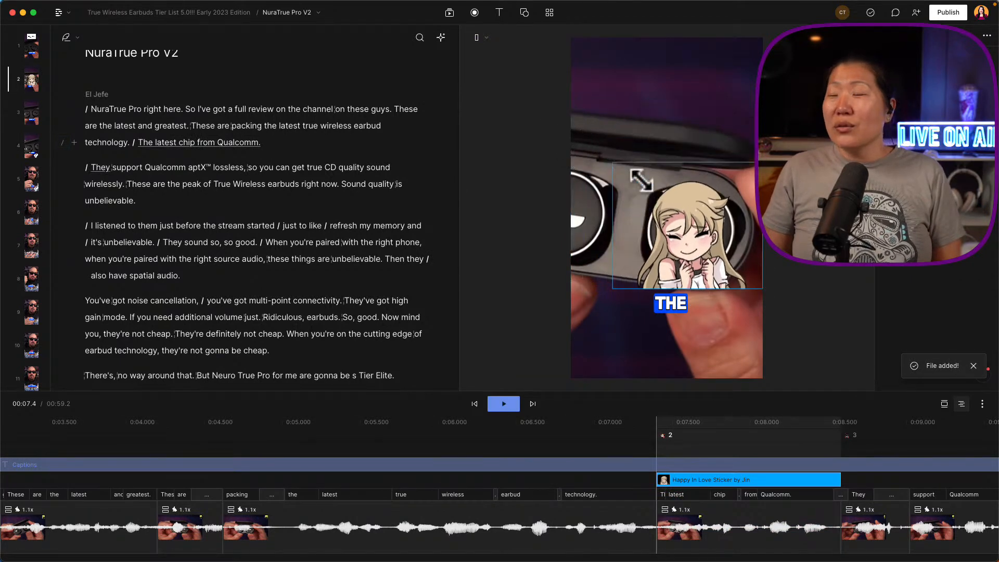
{"action": "left_click_drag", "start_coordinate": [688, 225], "coordinate": [643, 312]}
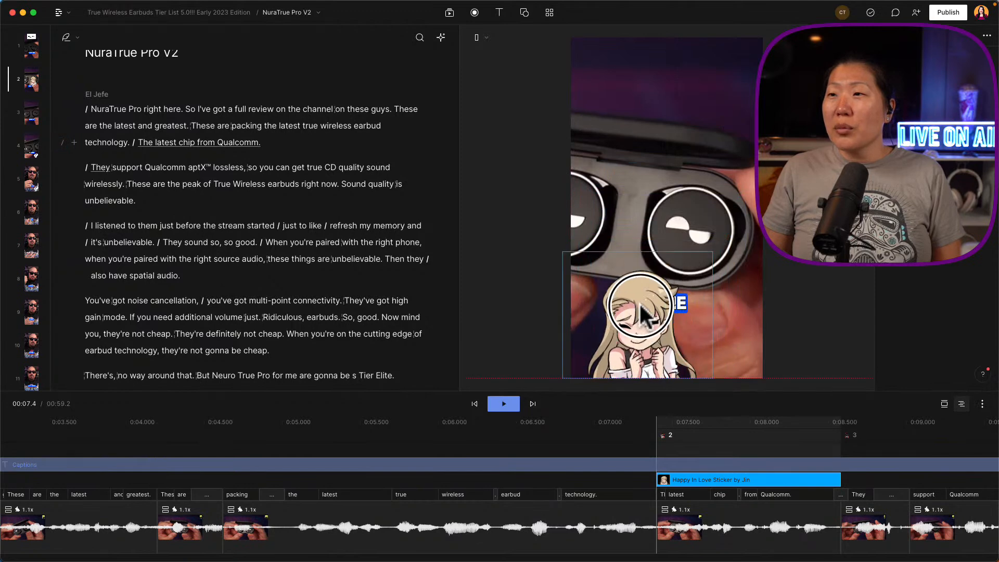
{"action": "right_click", "coordinate": [640, 305]}
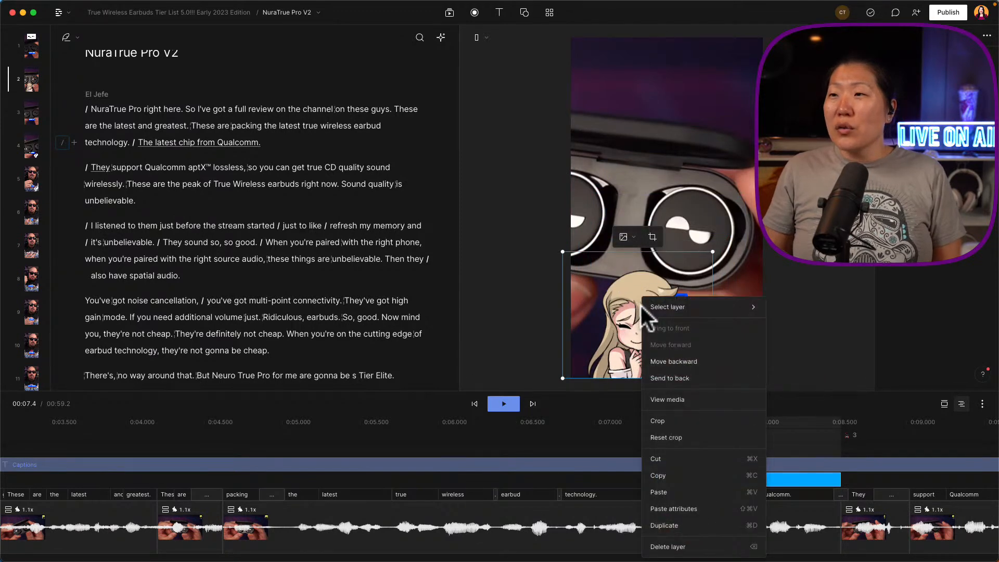
{"action": "left_click", "coordinate": [646, 363]}
{"action": "left_click_drag", "start_coordinate": [639, 349], "coordinate": [624, 348]}
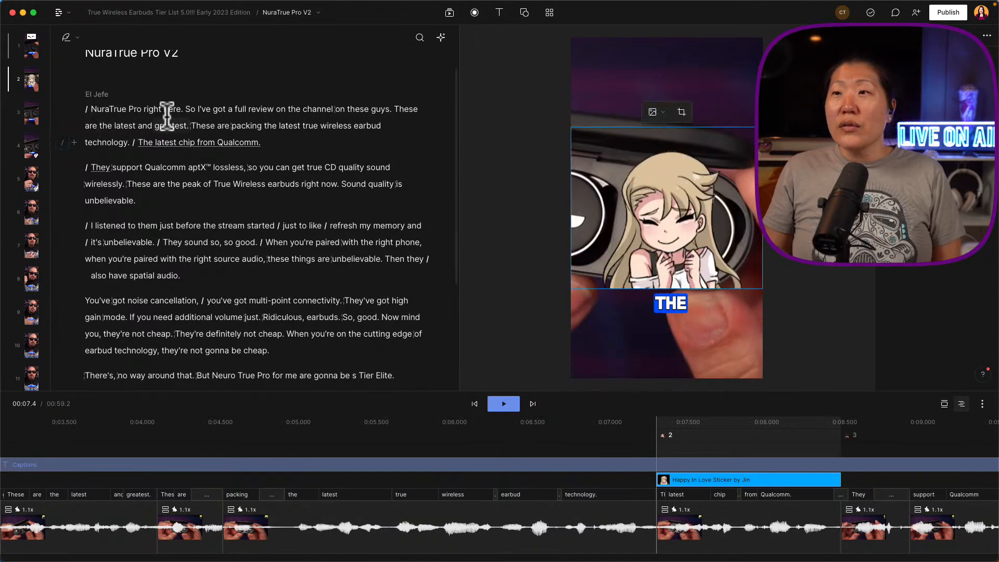
Step: Play back the sentence "The latest chip from Qualcomm." to preview the animated sticker
{"action": "left_click", "coordinate": [159, 143]}
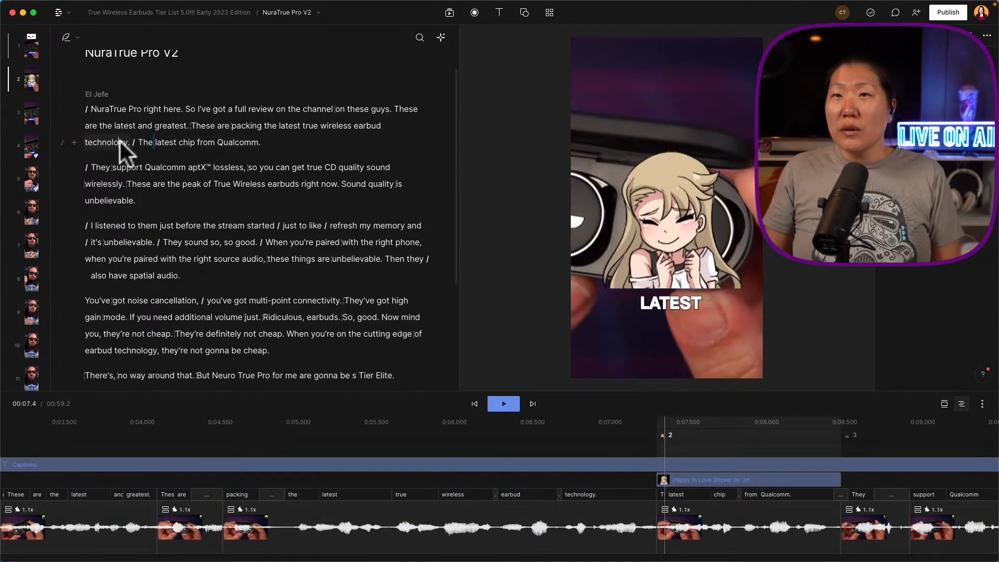
{"action": "left_click", "coordinate": [121, 143]}
{"action": "key", "text": "space"}
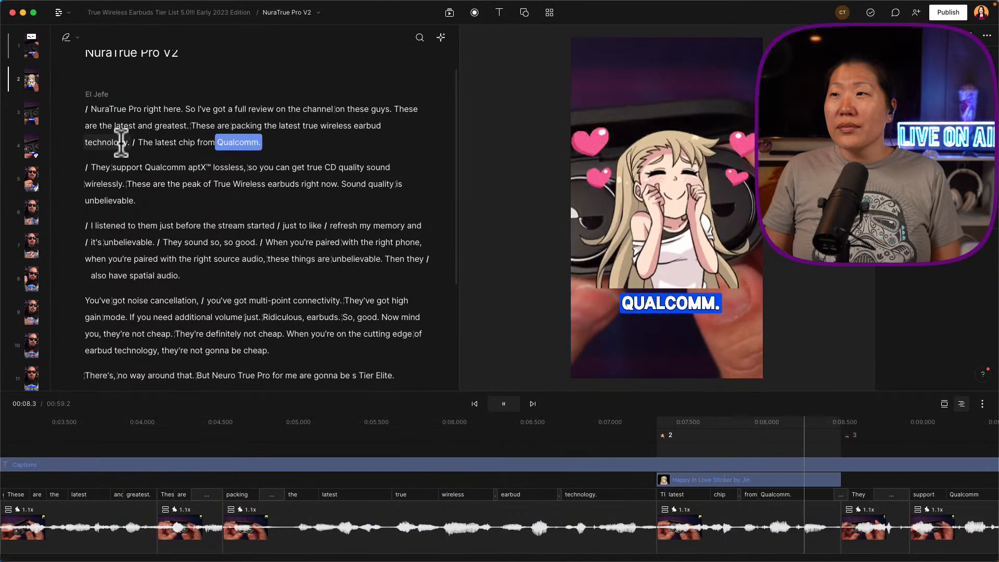
{"action": "key", "text": "space"}
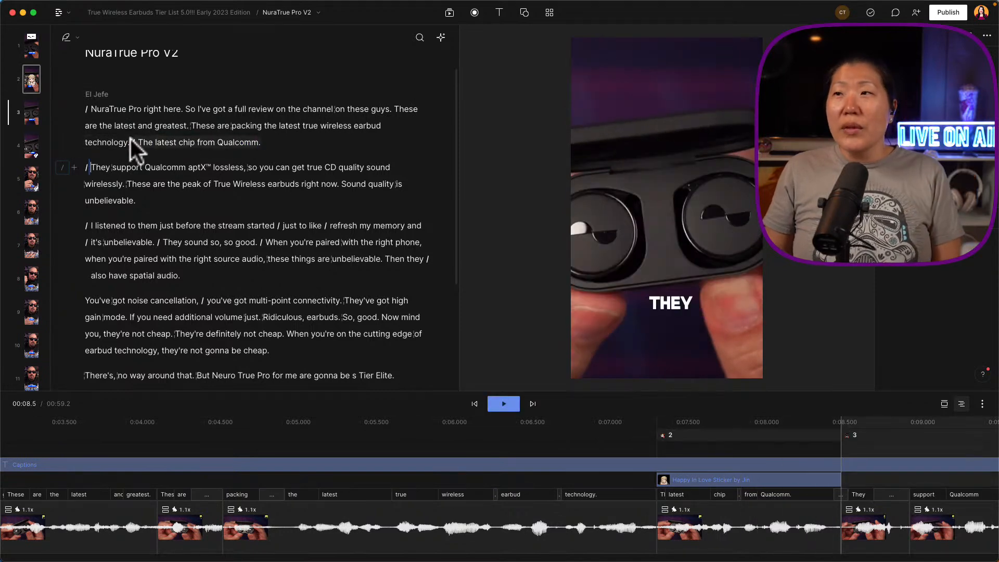
Step: Check the sticker at individual words of the sentence "The latest chip from Qualcomm." and delete it
{"action": "left_click", "coordinate": [158, 142]}
{"action": "double_click", "coordinate": [158, 142]}
{"action": "left_click", "coordinate": [185, 143]}
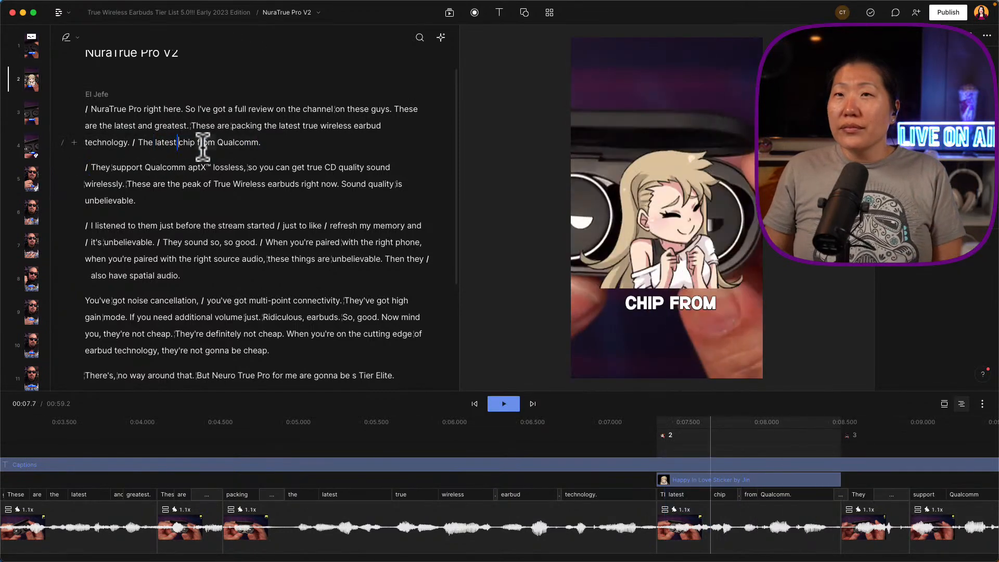
{"action": "left_click", "coordinate": [216, 148]}
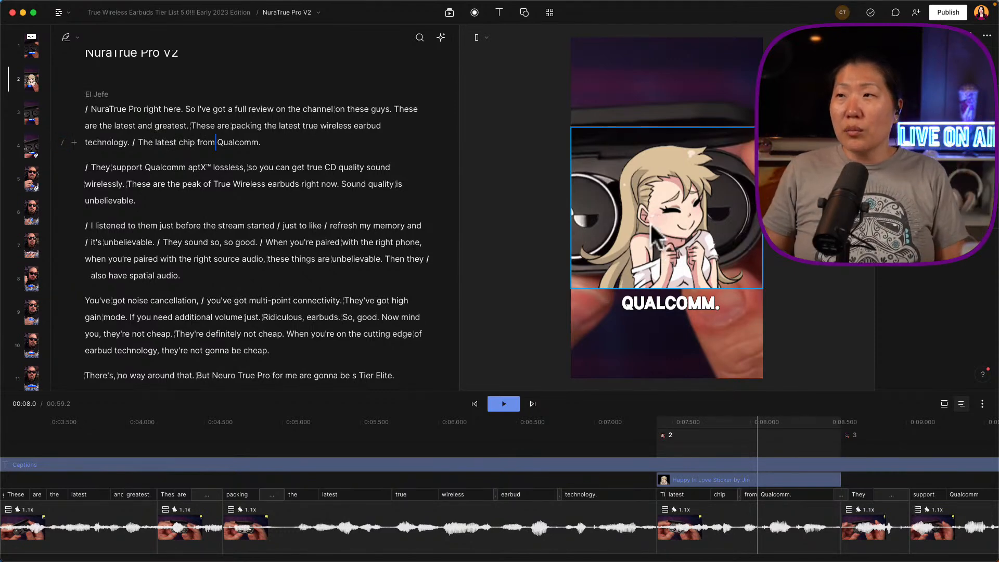
{"action": "left_click", "coordinate": [650, 230]}
{"action": "key", "text": "BackSpace"}
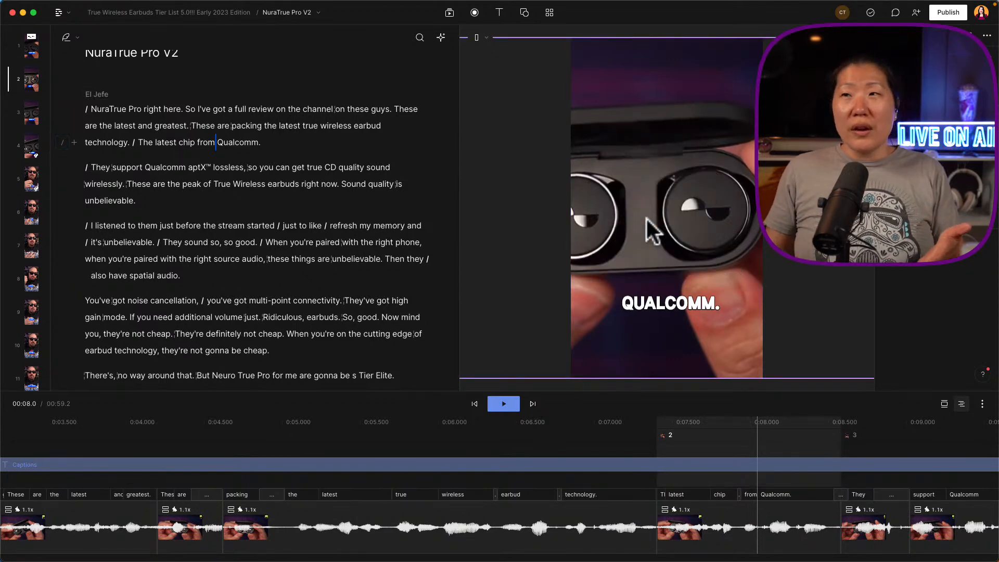
Step: Enlarge the timeline area and review the composition's scenes and overlay graphics through scene 11
{"action": "left_click_drag", "start_coordinate": [371, 391], "coordinate": [372, 200]}
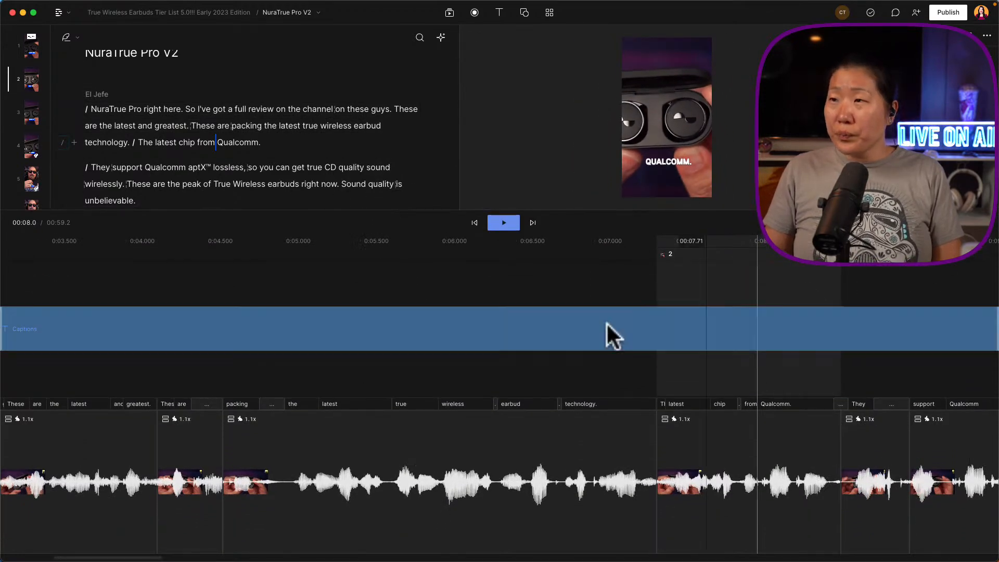
{"action": "left_click", "coordinate": [466, 471]}
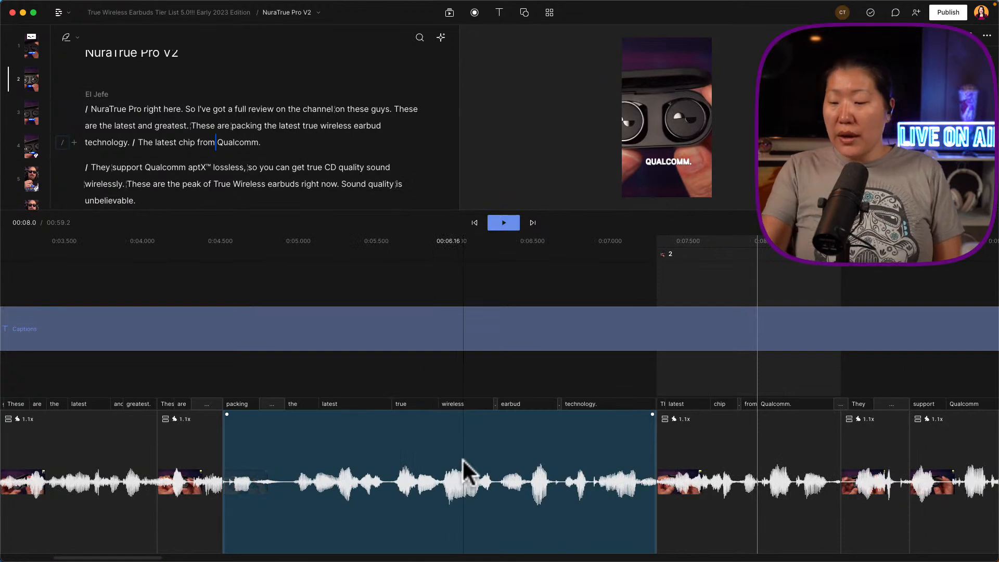
{"action": "scroll", "coordinate": [466, 471], "scroll_direction": "down", "scroll_amount": 10}
{"action": "scroll", "coordinate": [465, 471], "scroll_direction": "down", "scroll_amount": 2}
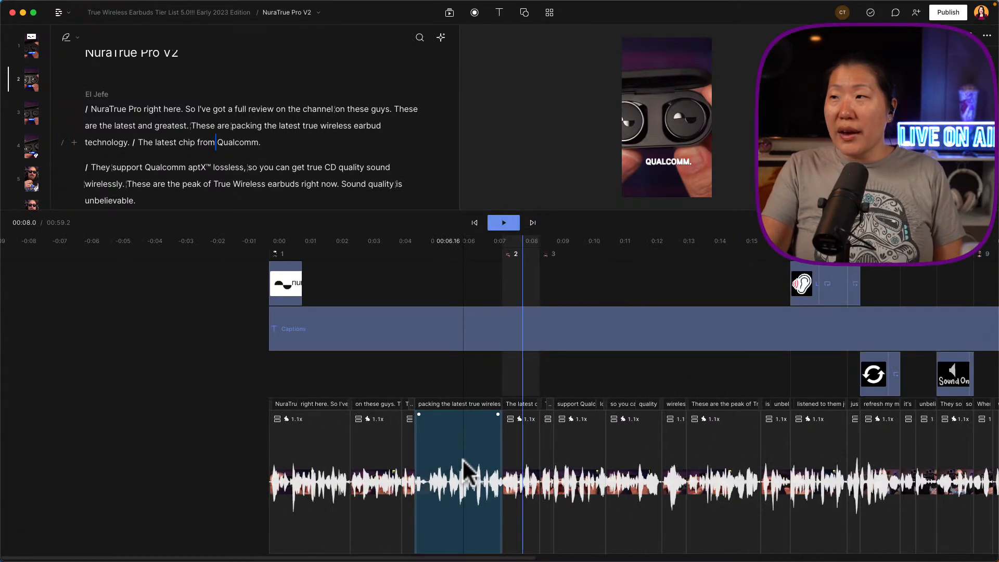
{"action": "scroll", "coordinate": [466, 471], "scroll_direction": "down", "scroll_amount": 2}
{"action": "scroll", "coordinate": [465, 471], "scroll_direction": "right", "scroll_amount": 10}
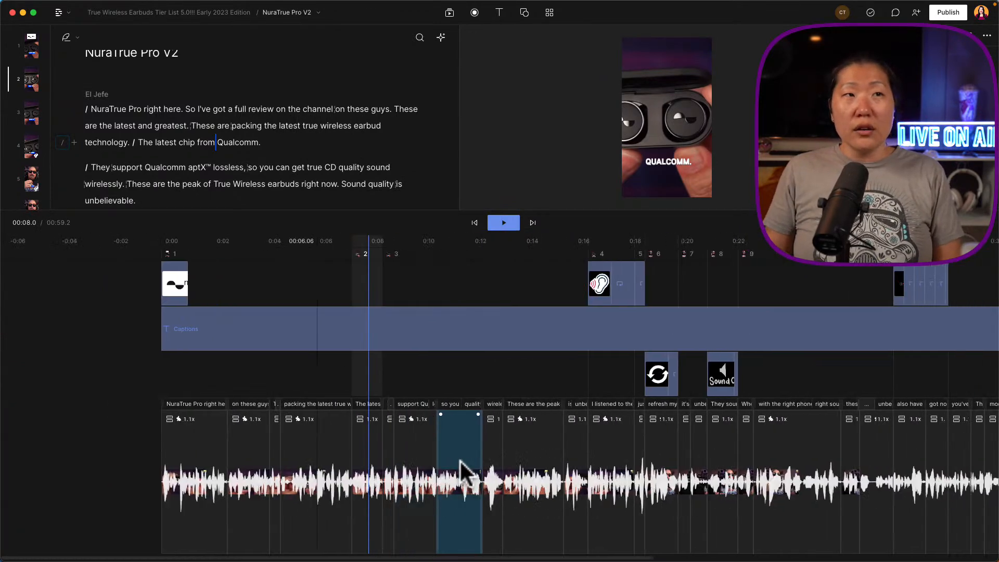
{"action": "scroll", "coordinate": [464, 465], "scroll_direction": "right", "scroll_amount": 10}
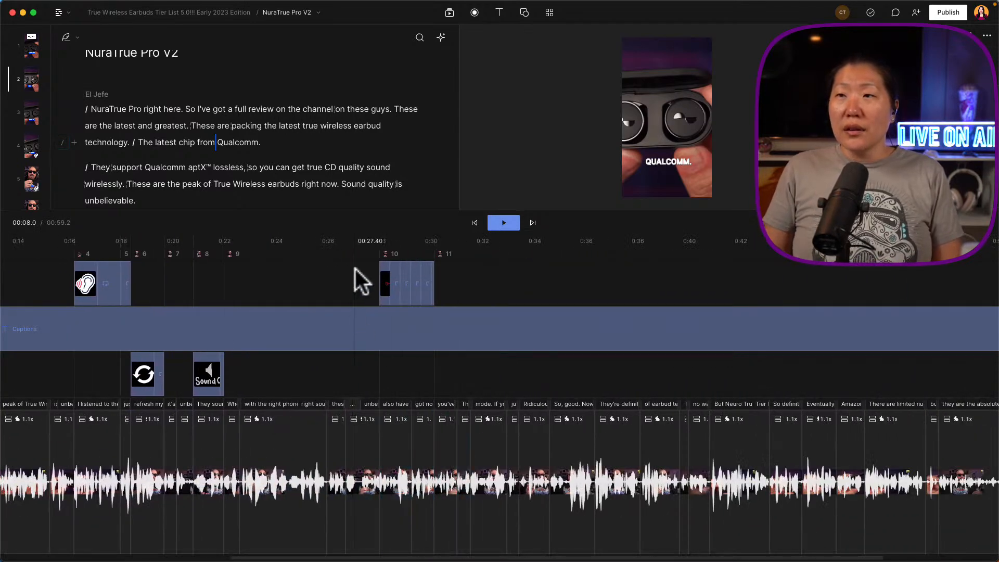
Step: Review the timeline's scenes and overlays through scene 12 and back to the start, and reduce the timeline area's height
{"action": "scroll", "coordinate": [513, 310], "scroll_direction": "right", "scroll_amount": 10}
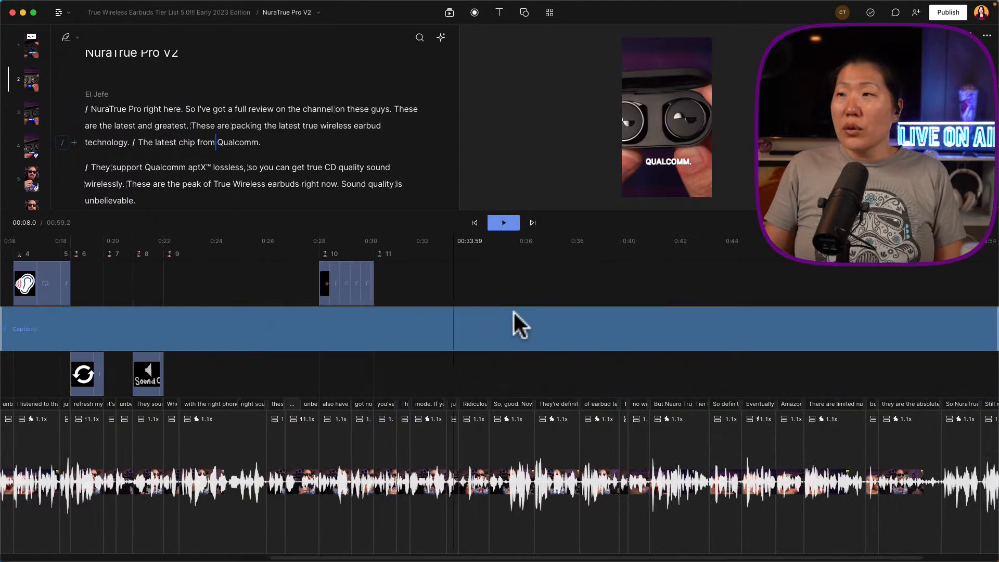
{"action": "left_click", "coordinate": [766, 278]}
{"action": "key", "text": "space"}
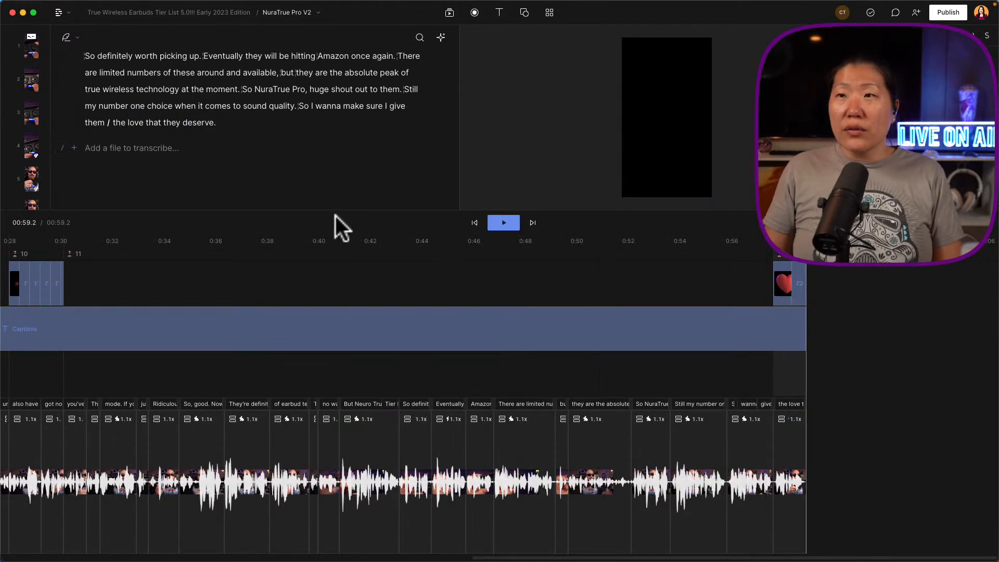
{"action": "left_click_drag", "start_coordinate": [335, 211], "coordinate": [370, 326]}
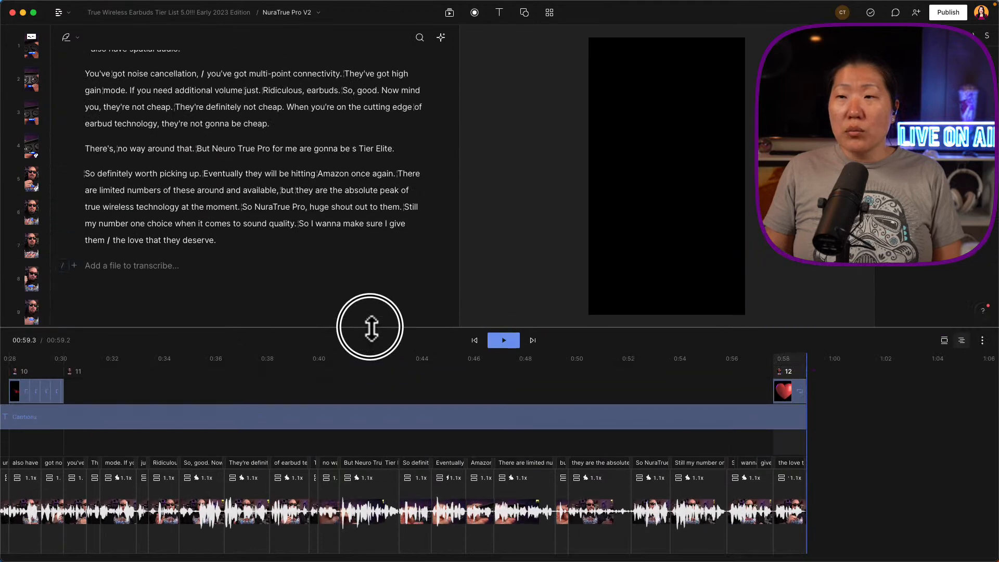
{"action": "scroll", "coordinate": [401, 450], "scroll_direction": "left", "scroll_amount": 6}
{"action": "scroll", "coordinate": [404, 452], "scroll_direction": "left", "scroll_amount": 10}
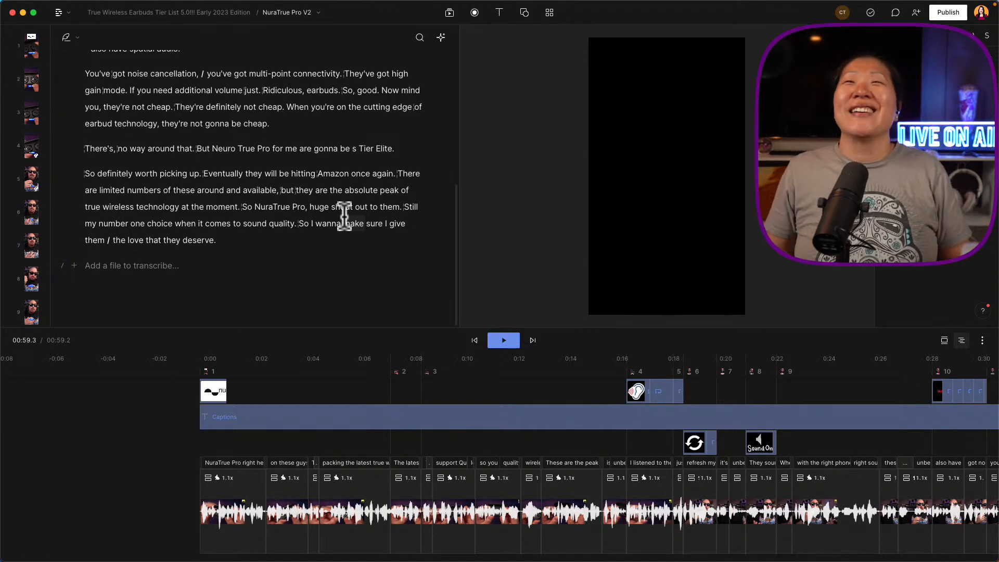
{"action": "scroll", "coordinate": [313, 459], "scroll_direction": "right", "scroll_amount": 5}
{"action": "scroll", "coordinate": [313, 459], "scroll_direction": "right", "scroll_amount": 3}
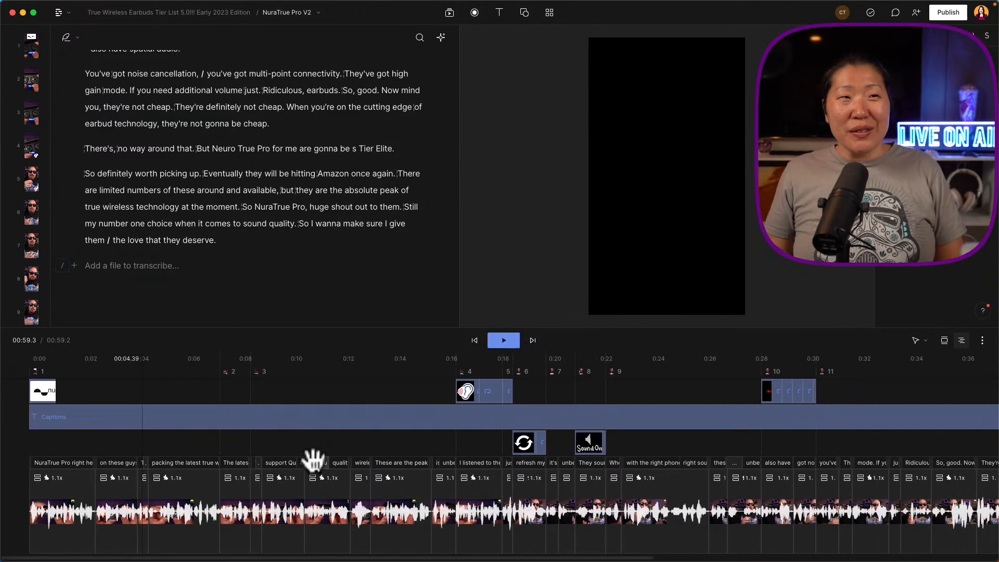
Step: Check scene 11's captions at the word "available" and play the scene from about 0:40
{"action": "left_click", "coordinate": [249, 194]}
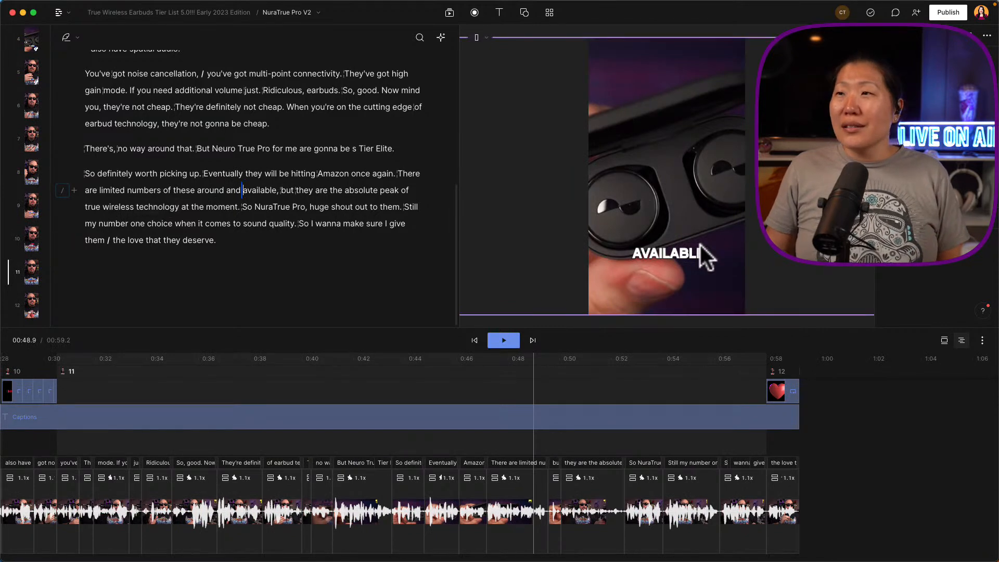
{"action": "left_click", "coordinate": [673, 255]}
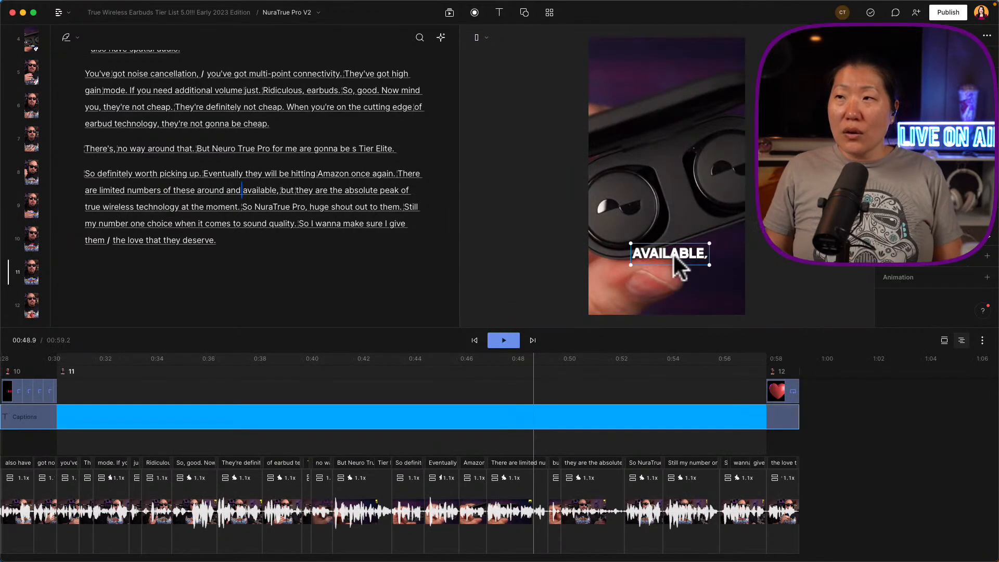
{"action": "left_click", "coordinate": [300, 372]}
{"action": "key", "text": "space"}
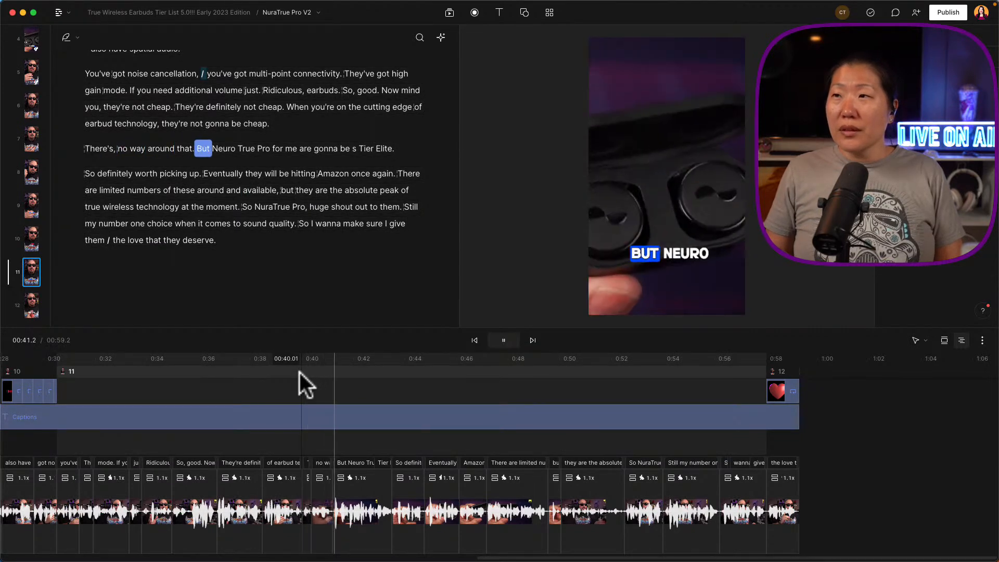
{"action": "key", "text": "space"}
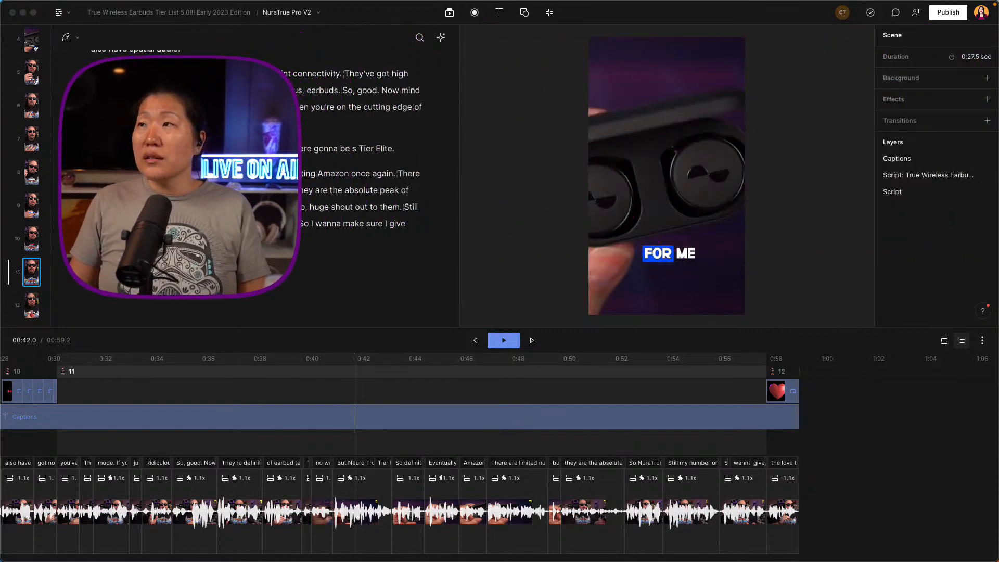
Step: Open the live text settings of scene 11's captions and set the active word fill to green 009b00
{"action": "left_click", "coordinate": [495, 411]}
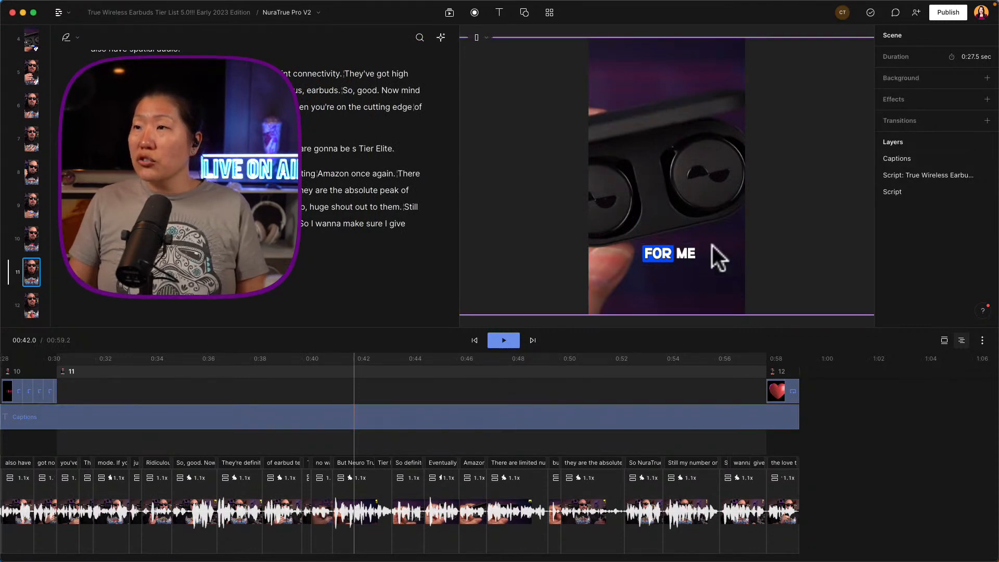
{"action": "left_click", "coordinate": [688, 254]}
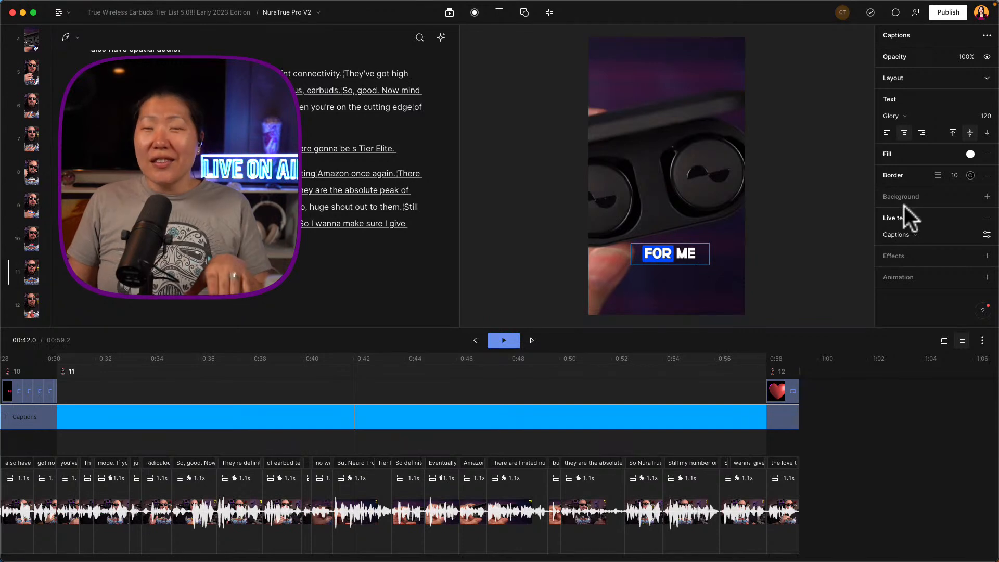
{"action": "left_click", "coordinate": [986, 234]}
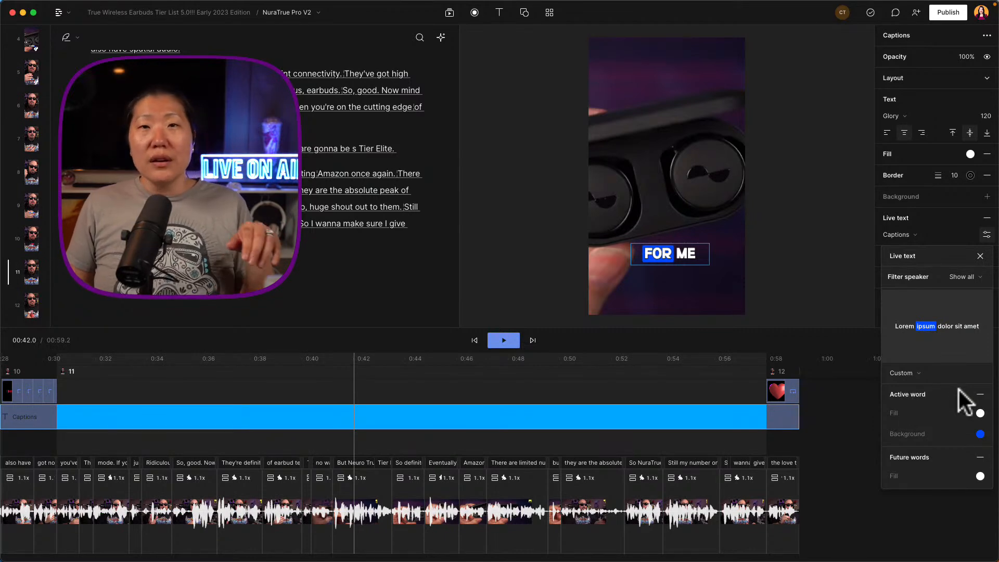
{"action": "left_click", "coordinate": [980, 413]}
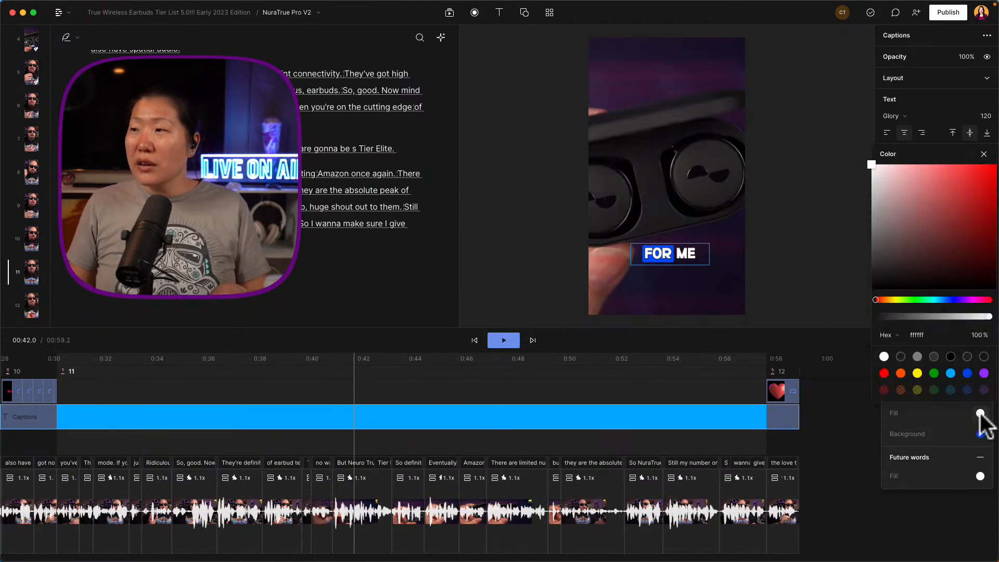
{"action": "left_click", "coordinate": [934, 374]}
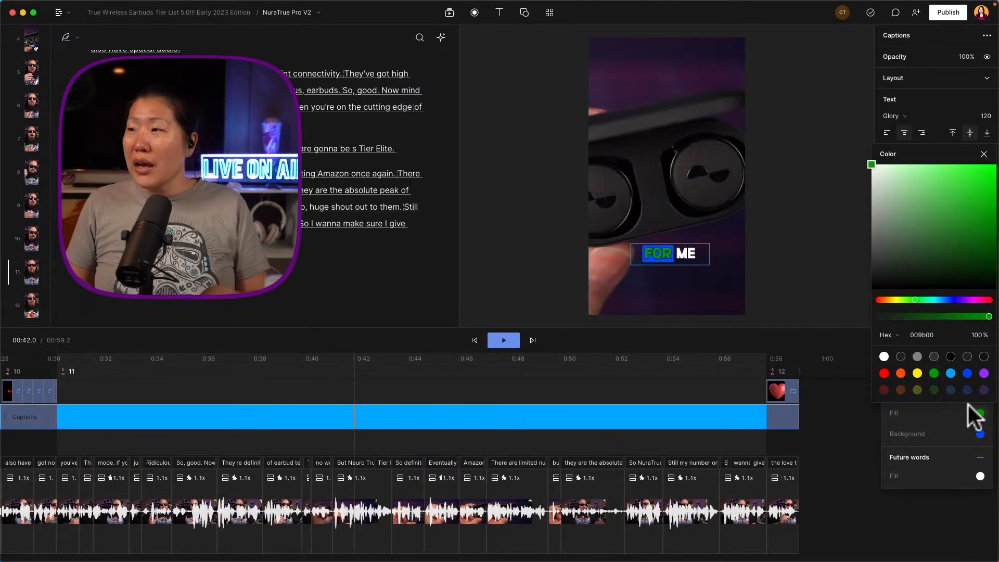
Step: Set the captions' future words fill to purple 9933ff and close the color and live text settings
{"action": "left_click", "coordinate": [981, 415]}
{"action": "left_click", "coordinate": [978, 475]}
{"action": "left_click", "coordinate": [984, 436]}
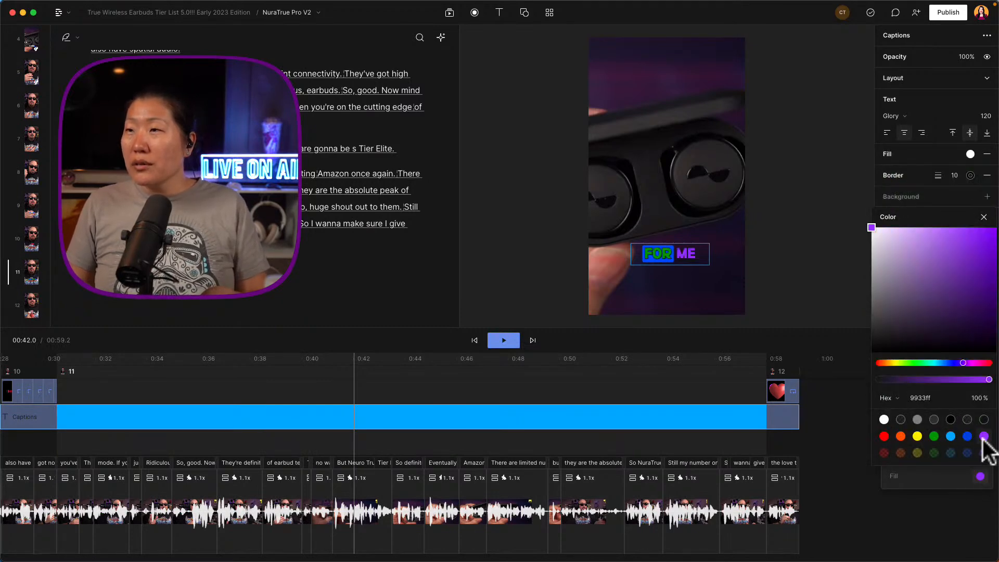
{"action": "left_click", "coordinate": [937, 479]}
Step: Preview the recolored captions by playing scene 11 from about 0:33 and checking them again at about 0:41
{"action": "left_click", "coordinate": [134, 400]}
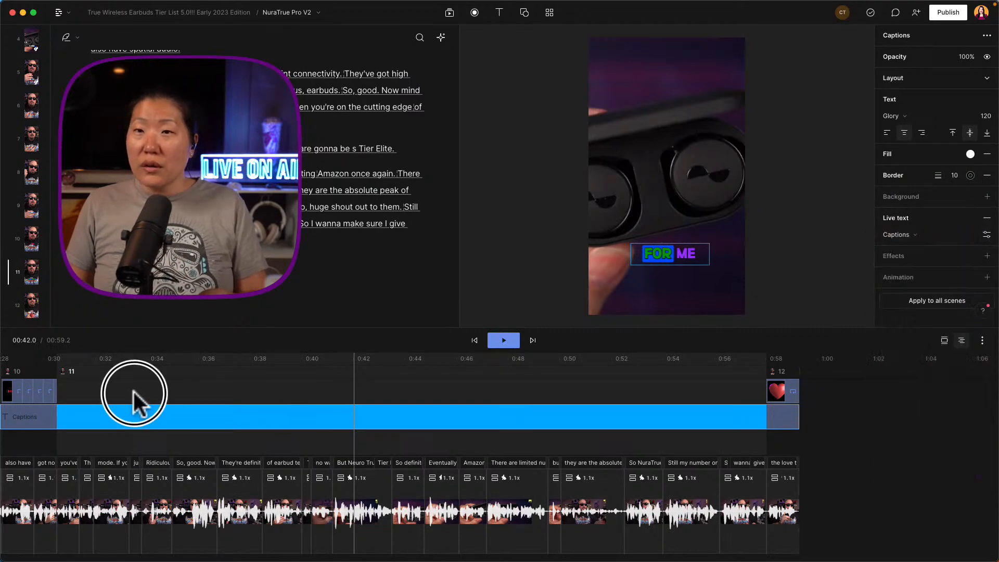
{"action": "key", "text": "space"}
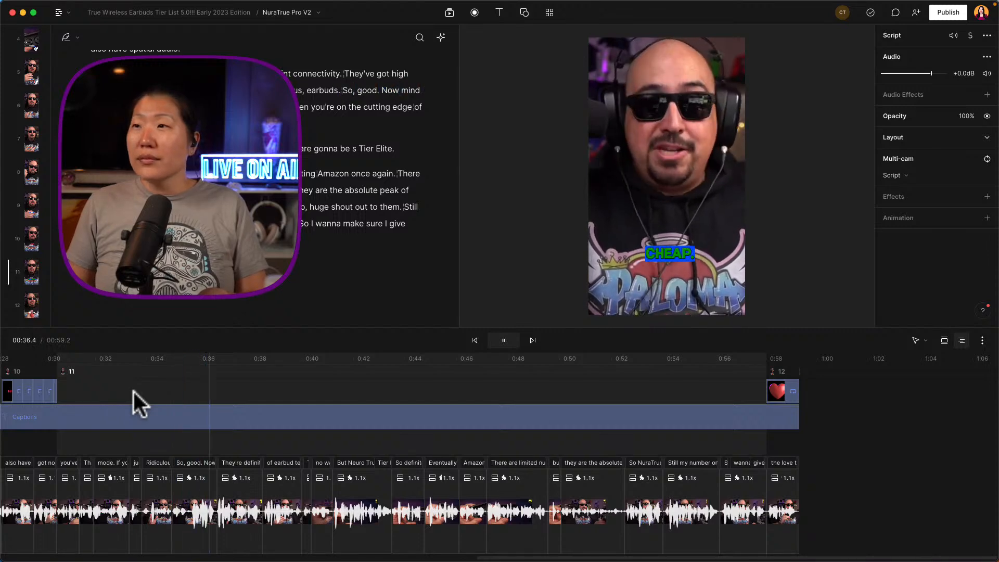
{"action": "key", "text": "space"}
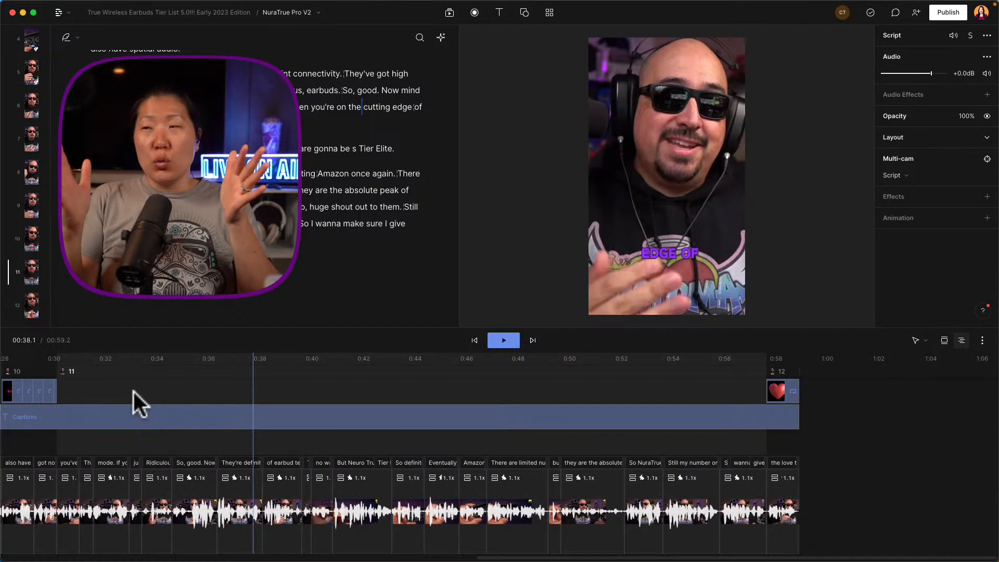
{"action": "left_click", "coordinate": [340, 386]}
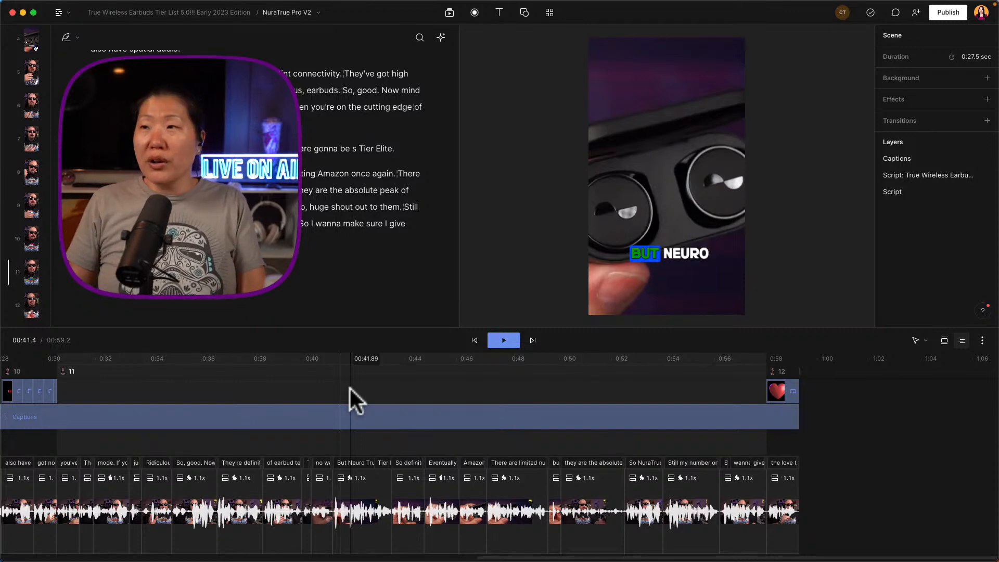
Step: Undo the last three edits, covering the caption color changes and the deletion of the sticker in scene 2
{"action": "key", "text": "super+z"}
{"action": "key", "text": "super+z"}
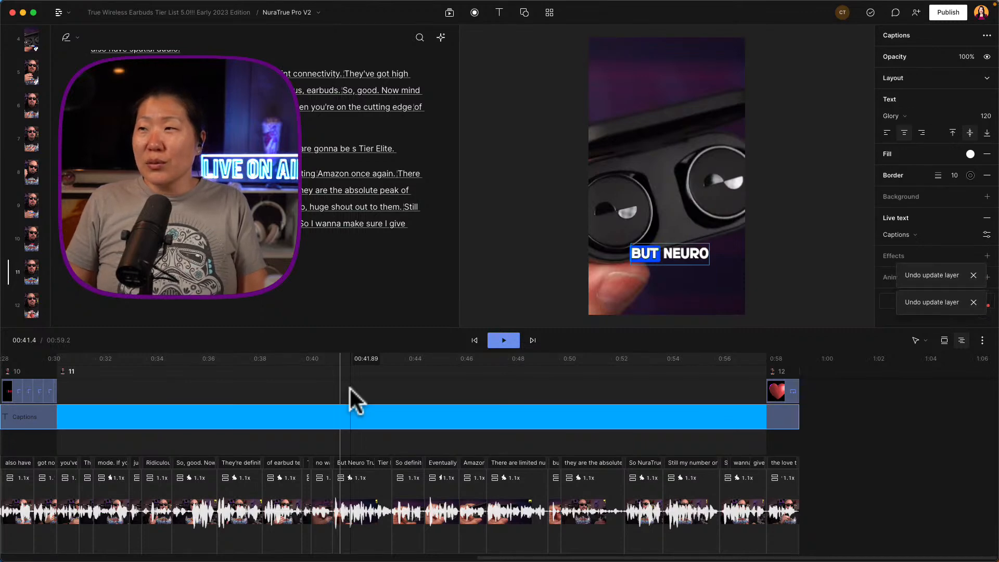
{"action": "key", "text": "super+z"}
{"action": "mouse_move", "coordinate": [986, 260]}
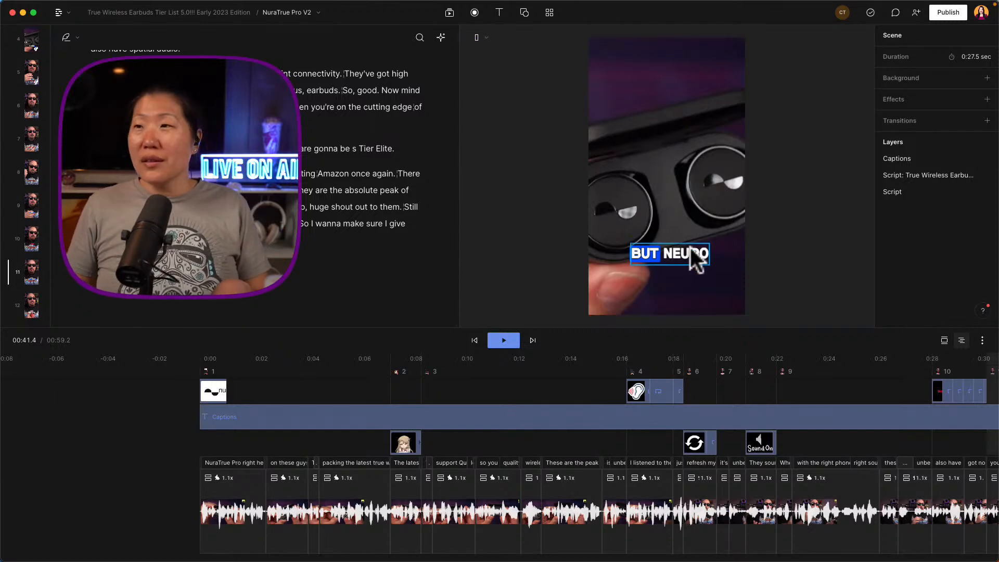
Step: Select scene 11's captions layer, view its copy and paste attributes options, and dismiss them without applying any
{"action": "left_click", "coordinate": [670, 254]}
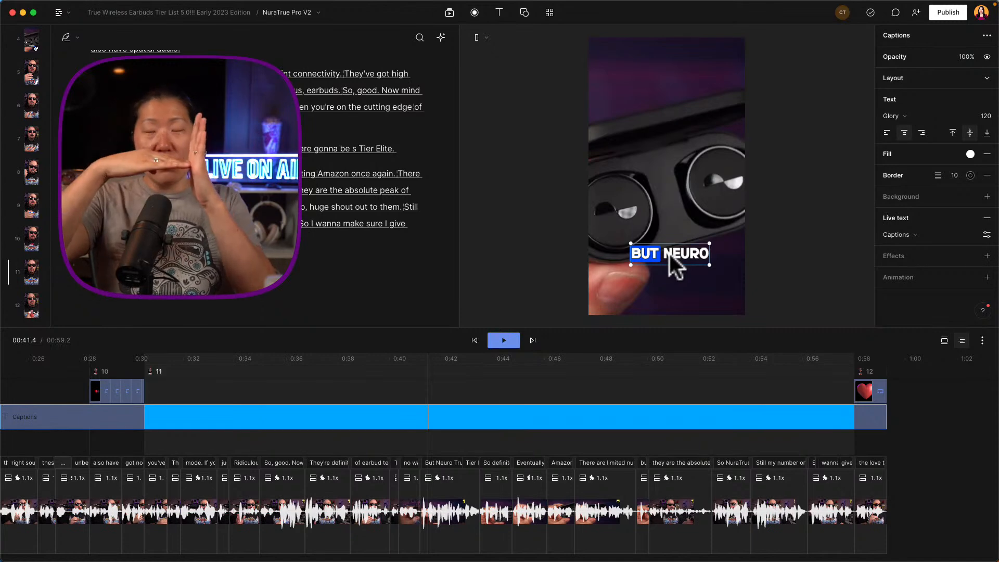
{"action": "right_click", "coordinate": [670, 254]}
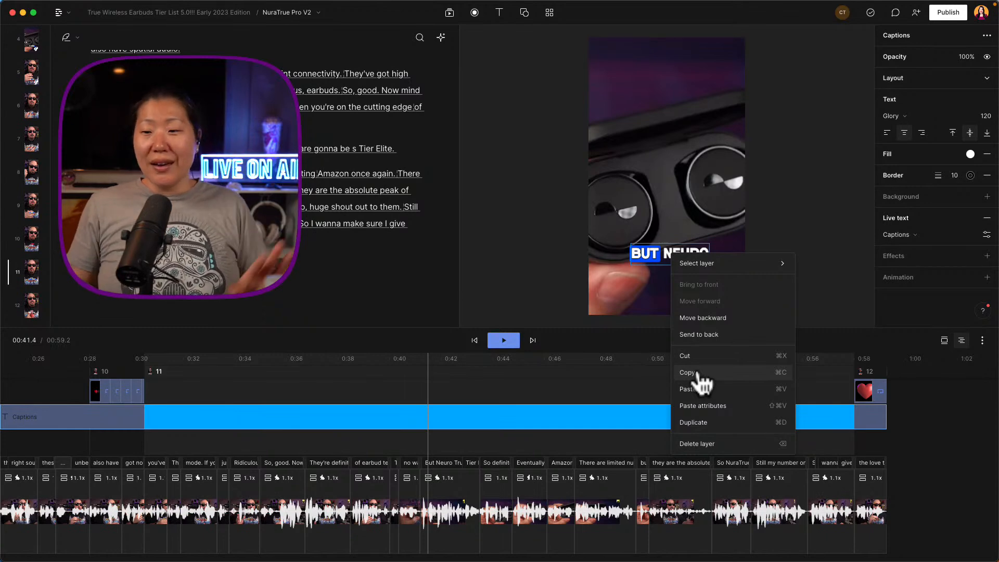
{"action": "left_click", "coordinate": [282, 174]}
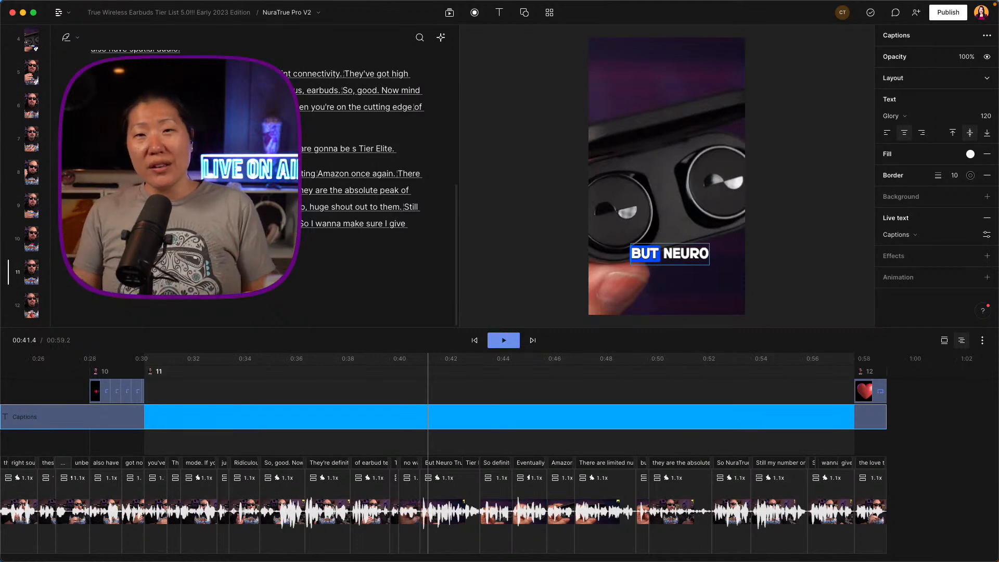
Step: Browse the project's list of compositions and return to the word "deserve" at the end of the transcript
{"action": "left_click", "coordinate": [300, 13]}
{"action": "scroll", "coordinate": [318, 103], "scroll_direction": "down", "scroll_amount": 5}
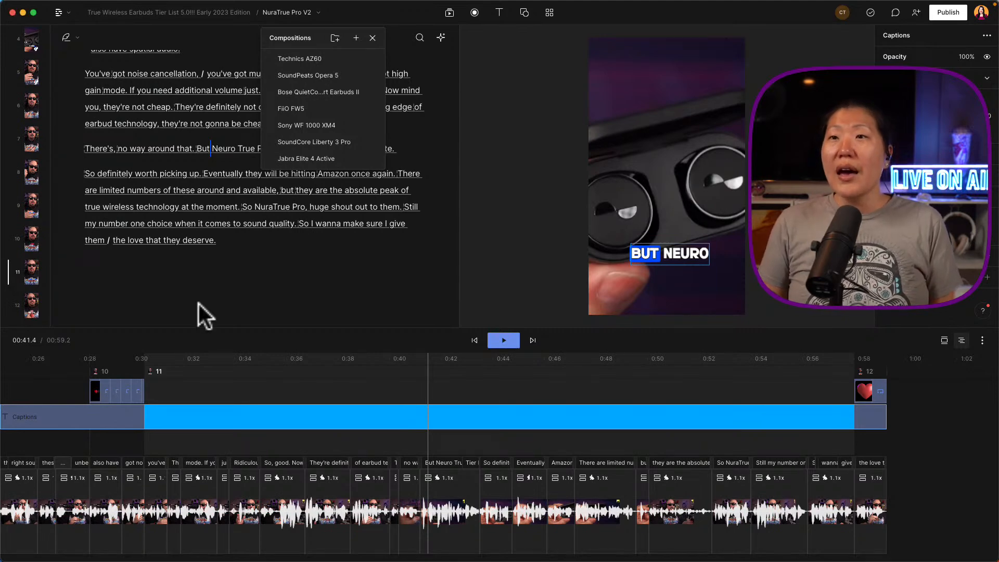
{"action": "left_click", "coordinate": [199, 240]}
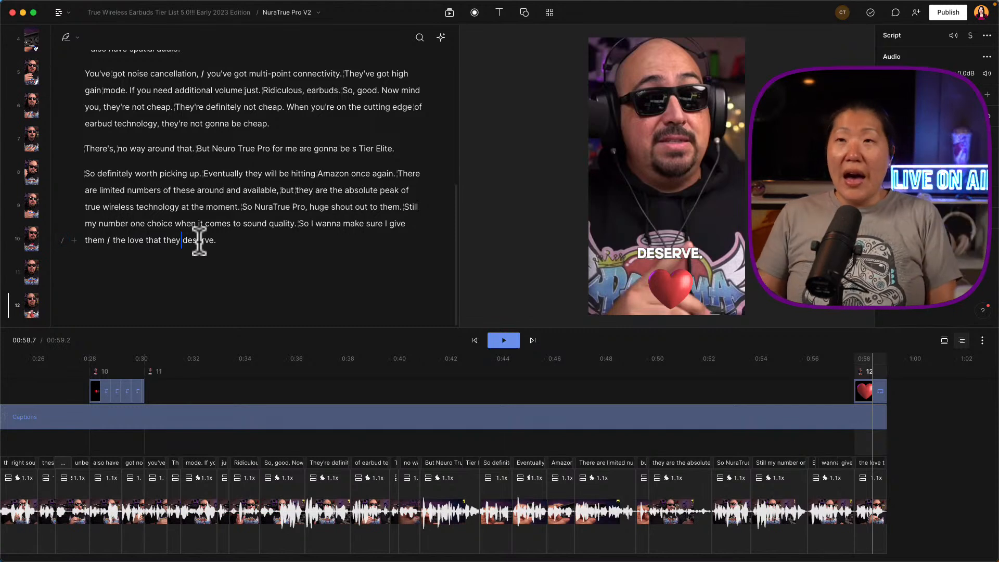
Step: Select the captions across all scenes, view the publish options without publishing, and look over the transcript
{"action": "left_click", "coordinate": [261, 419]}
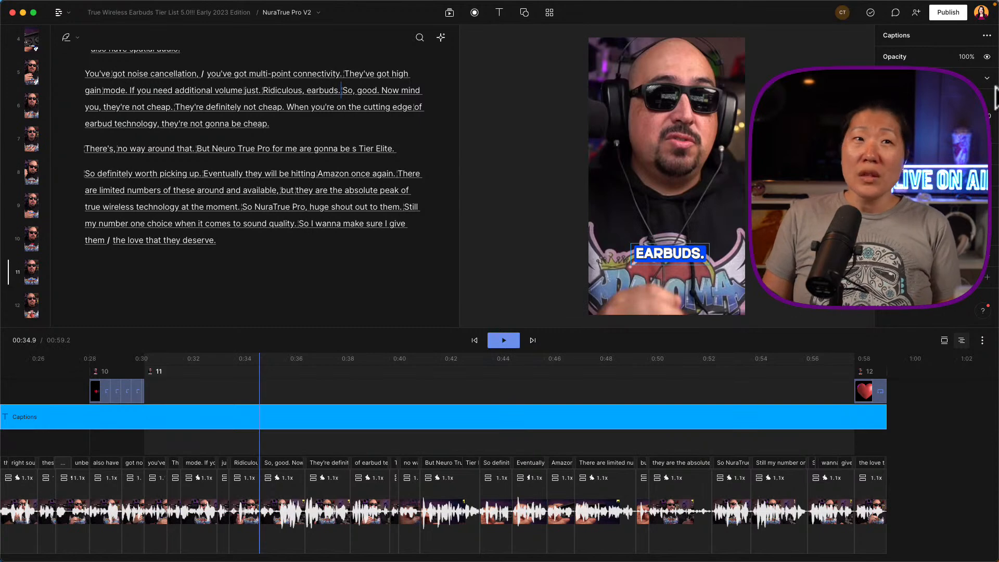
{"action": "left_click", "coordinate": [957, 14]}
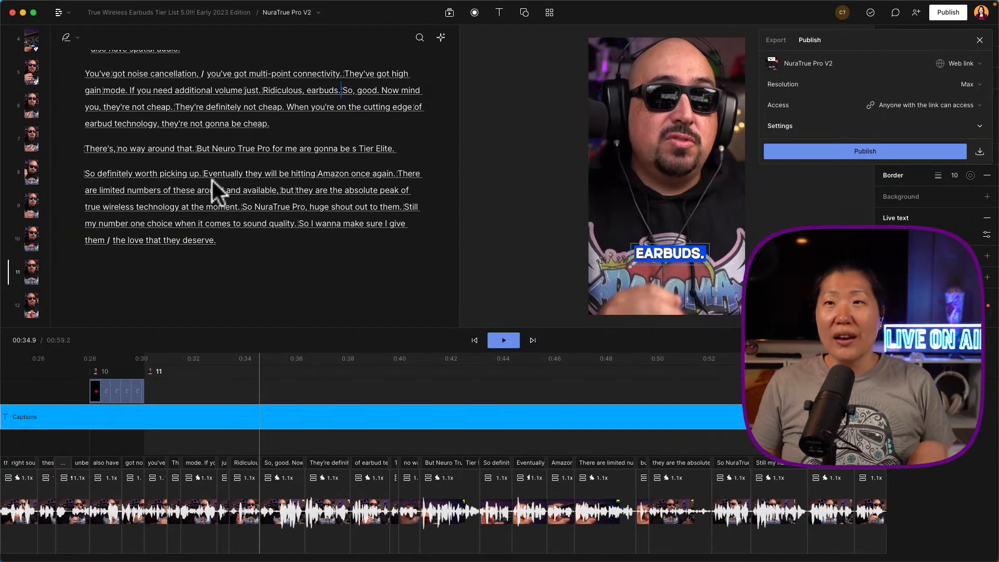
{"action": "key", "text": "Escape"}
{"action": "scroll", "coordinate": [177, 130], "scroll_direction": "up", "scroll_amount": 5}
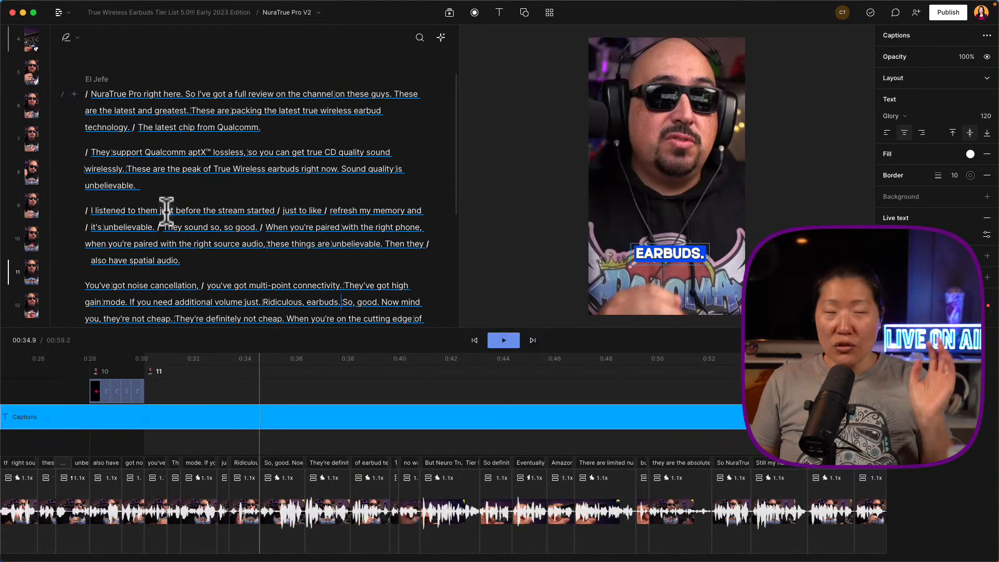
{"action": "scroll", "coordinate": [166, 210], "scroll_direction": "down", "scroll_amount": 5}
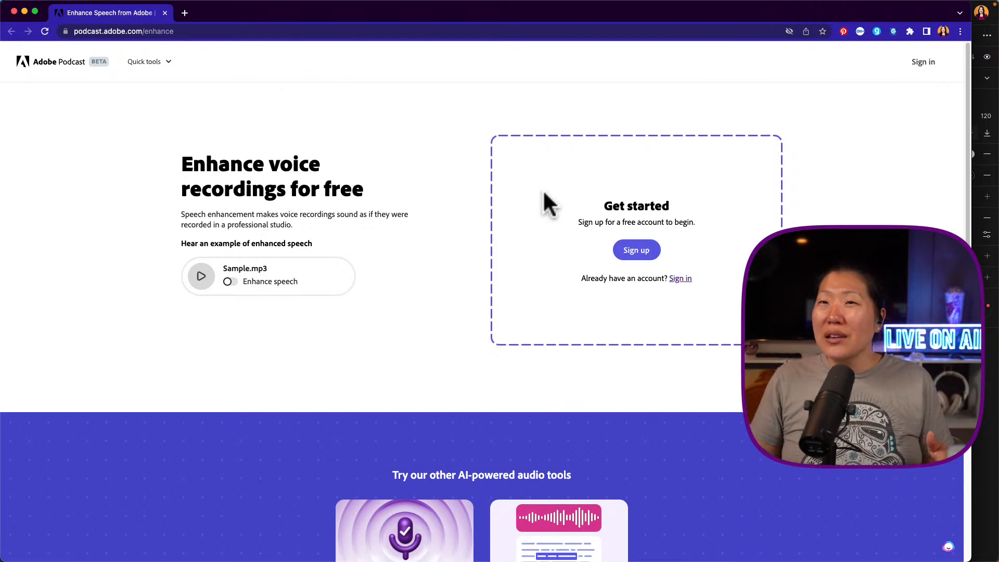
Step: Look over Adobe Podcast's Enhance Speech page in the browser, close its tab and return to Descript
{"action": "scroll", "coordinate": [503, 230], "scroll_direction": "down", "scroll_amount": 4}
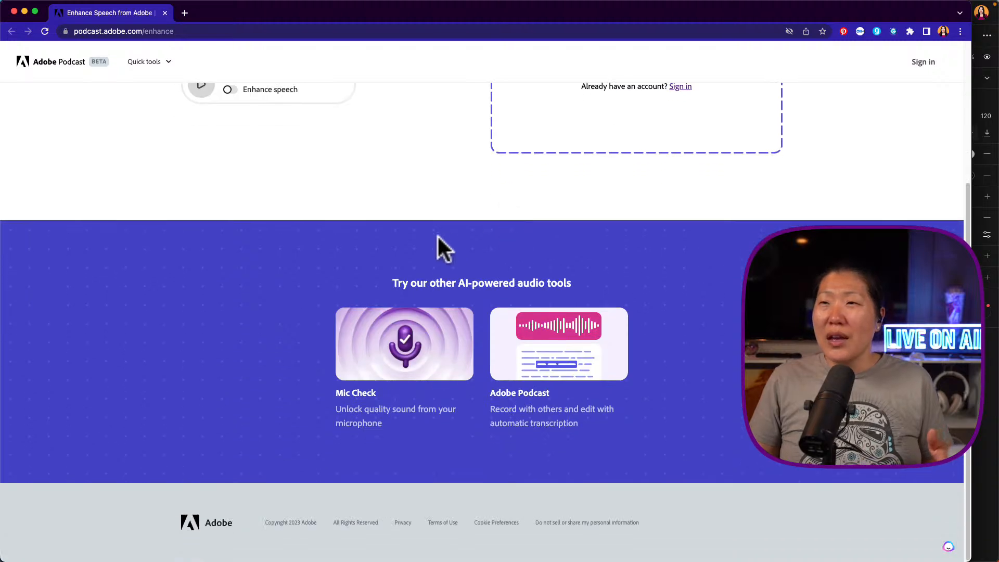
{"action": "scroll", "coordinate": [438, 238], "scroll_direction": "up", "scroll_amount": 4}
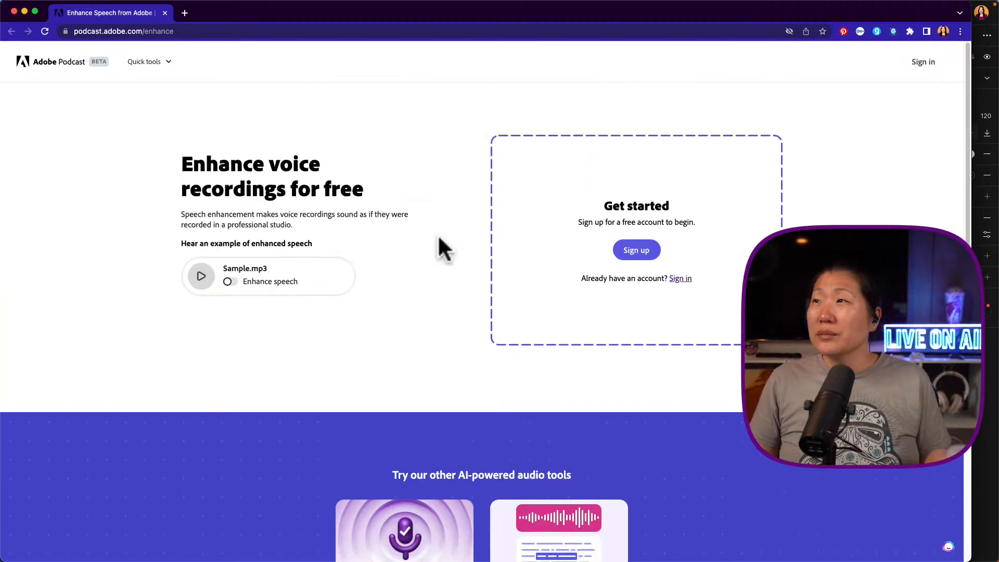
{"action": "left_click", "coordinate": [142, 65]}
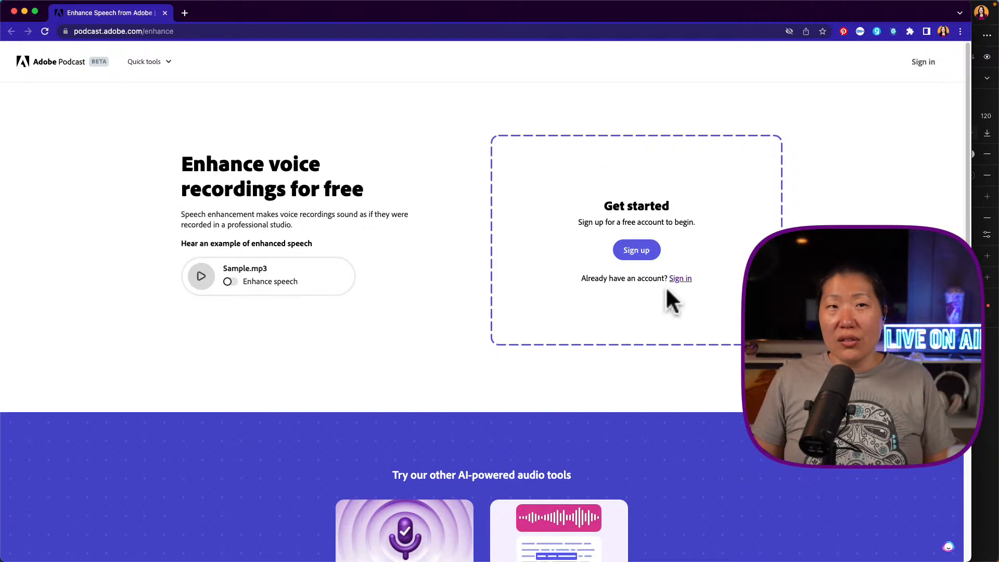
{"action": "left_click", "coordinate": [164, 13]}
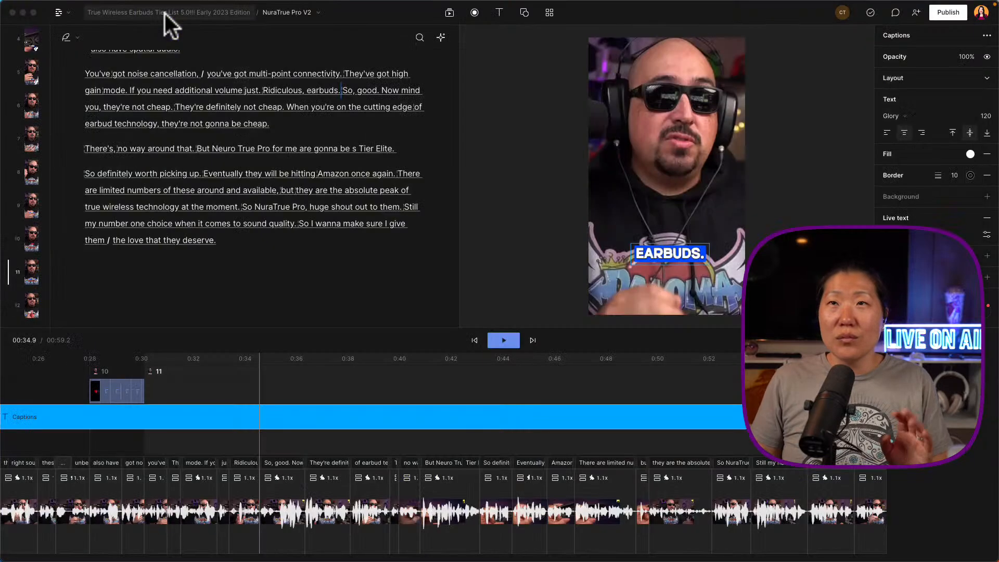
{"action": "left_click", "coordinate": [298, 165]}
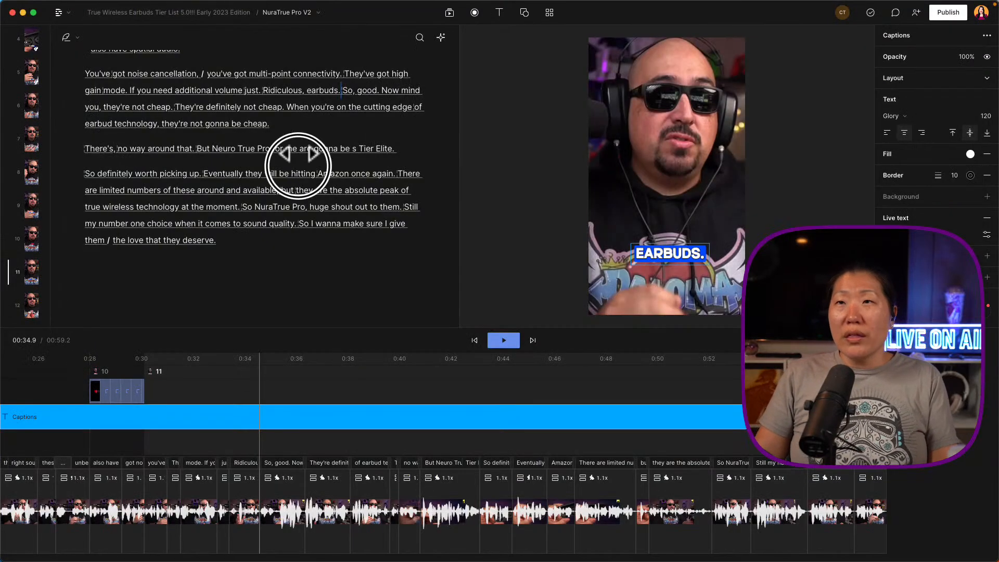
Step: Look over the compositions list and the aspect ratio options without changing them, and enlarge the script and preview area above the timeline
{"action": "left_click", "coordinate": [298, 16]}
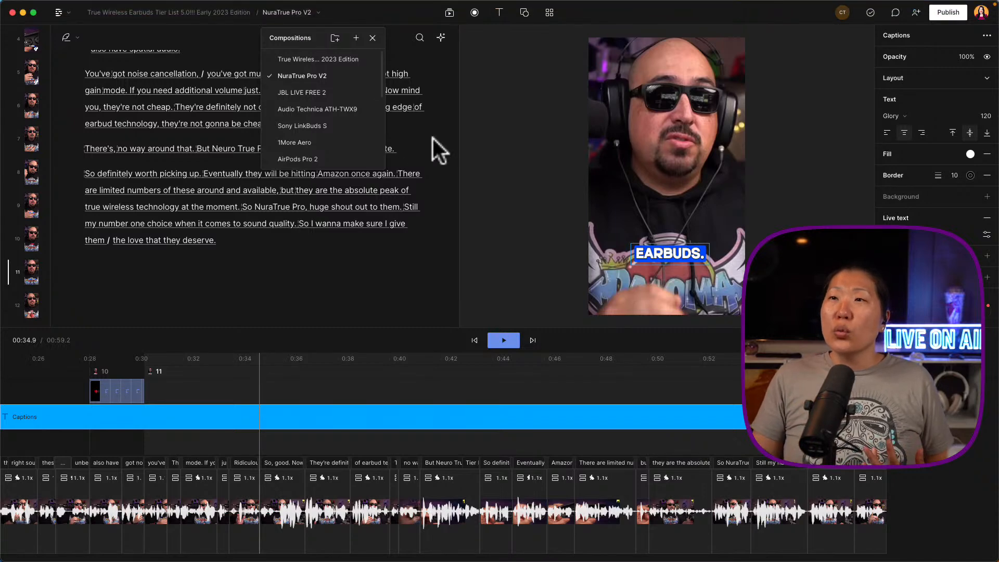
{"action": "left_click", "coordinate": [479, 98]}
{"action": "left_click", "coordinate": [475, 39]}
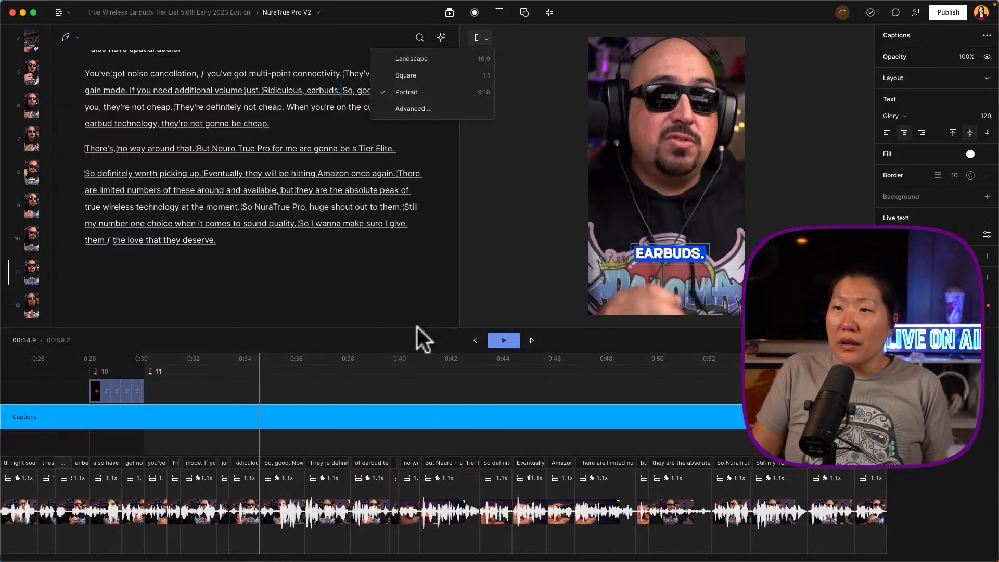
{"action": "left_click", "coordinate": [420, 313]}
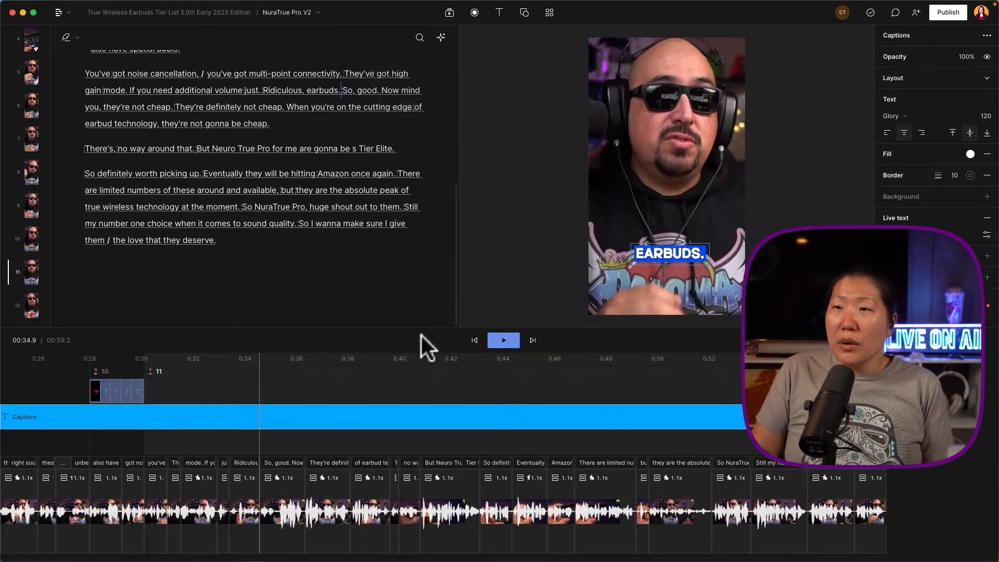
{"action": "left_click_drag", "start_coordinate": [421, 327], "coordinate": [435, 373]}
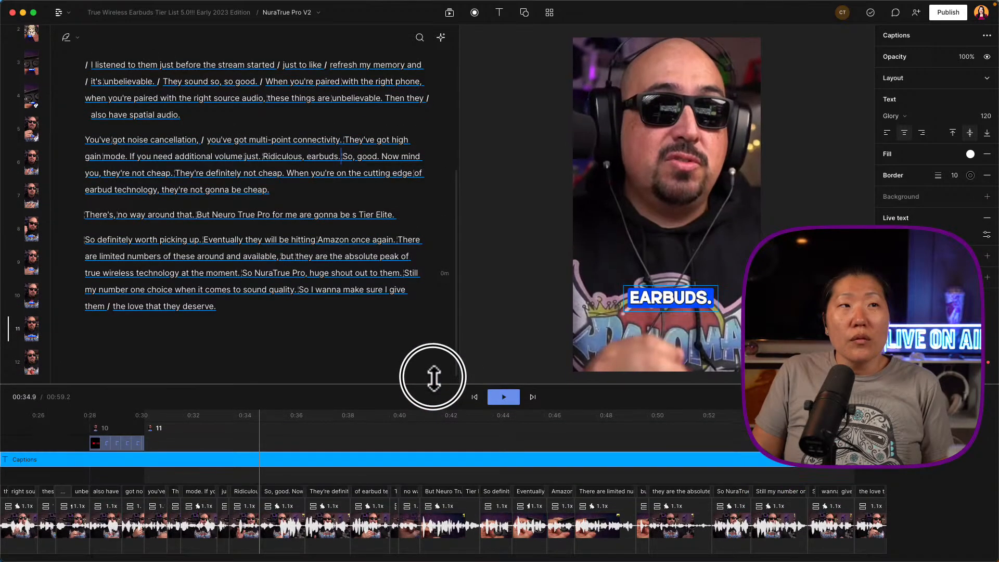
Step: Switch the NuraTrue Pro V2 composition to Landscape 16:9 and back to Portrait 9:16
{"action": "left_click", "coordinate": [480, 40]}
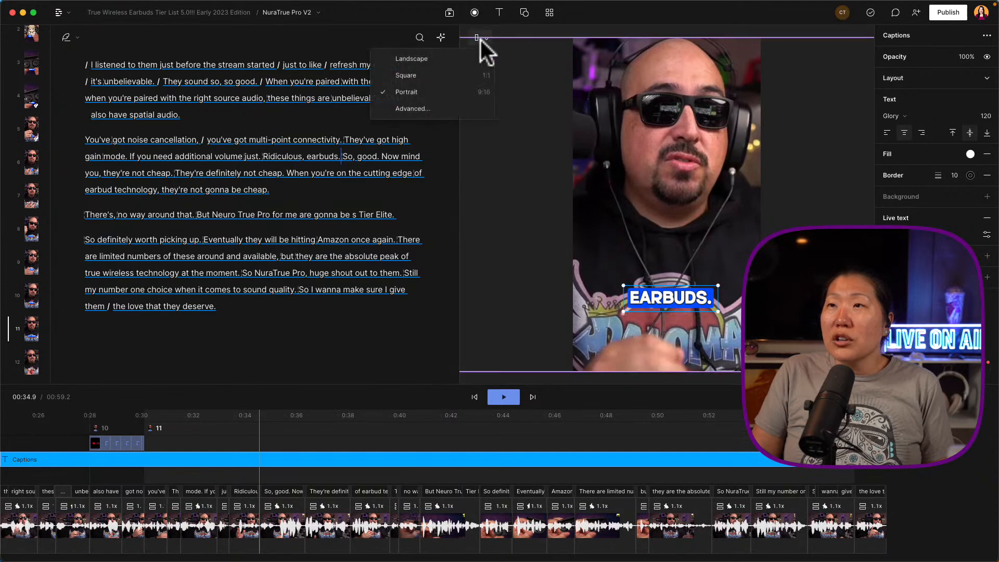
{"action": "left_click", "coordinate": [399, 59]}
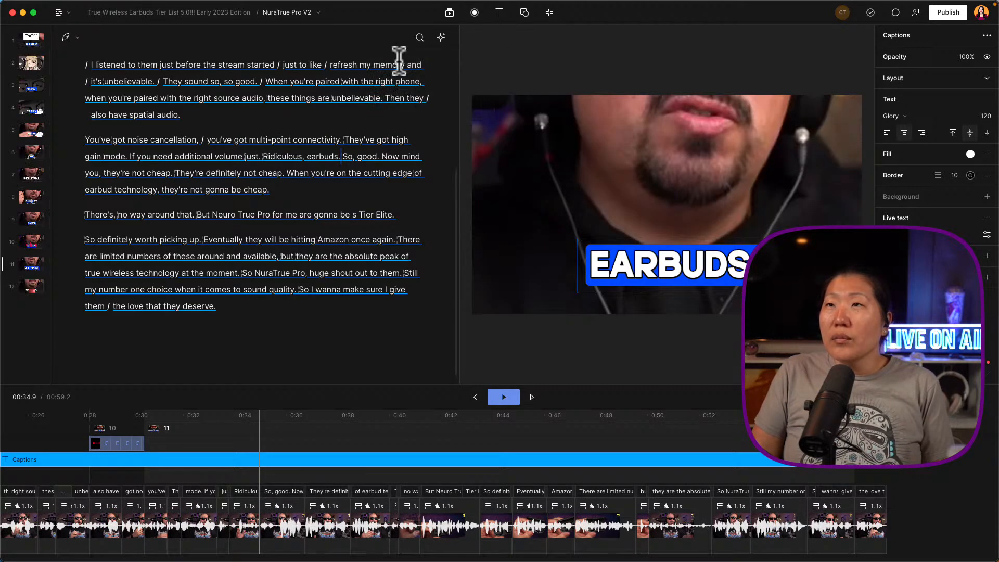
{"action": "left_click", "coordinate": [480, 37]}
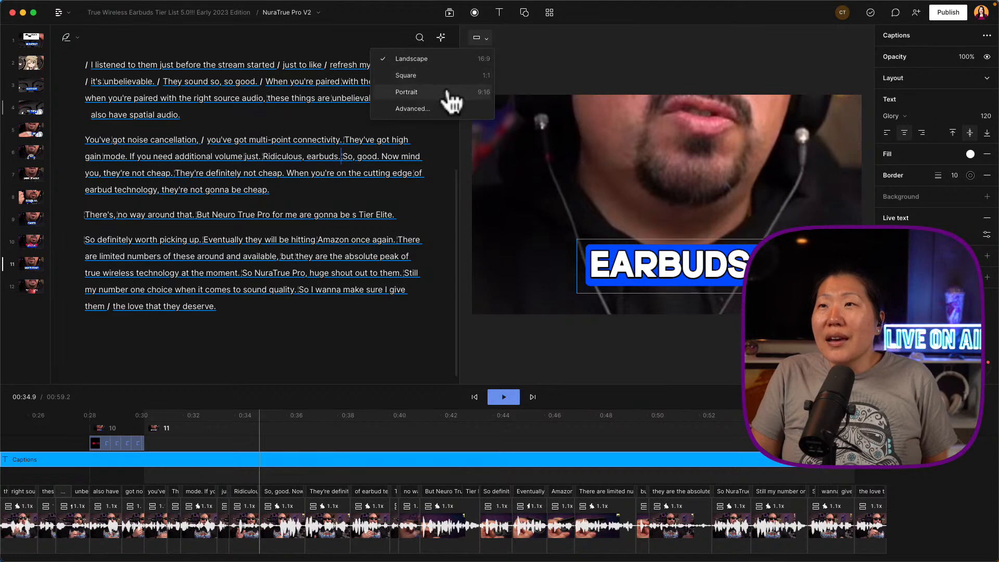
{"action": "left_click", "coordinate": [404, 94]}
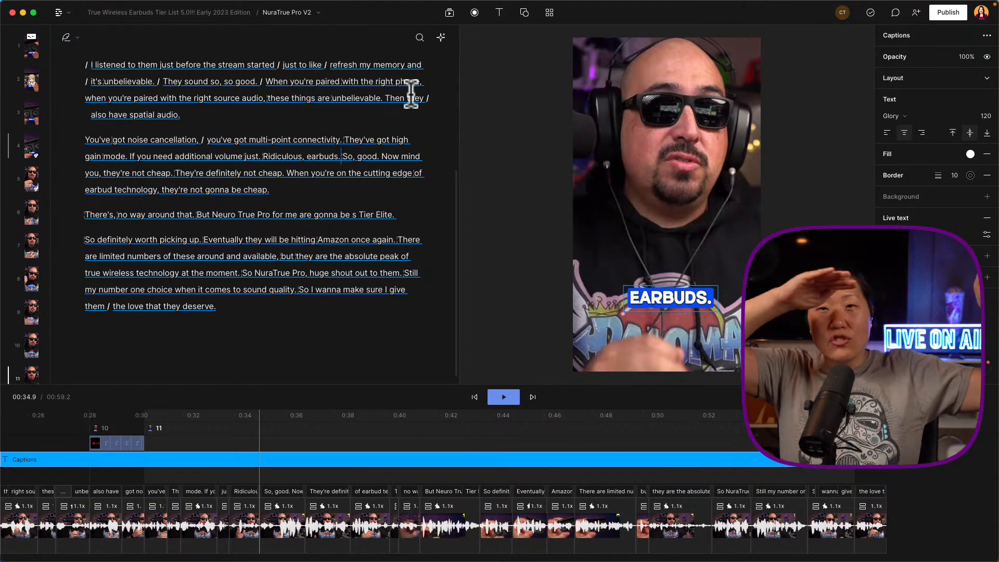
Step: Try shifting scene 11's video sideways in the frame, and place the cursor before "definitely" in the last paragraph
{"action": "left_click_drag", "start_coordinate": [679, 200], "coordinate": [777, 198]}
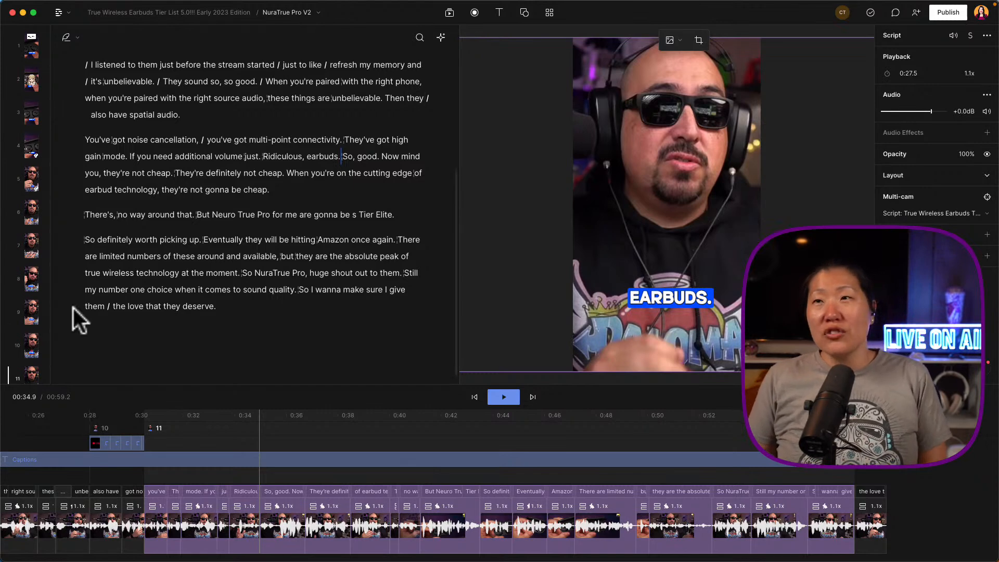
{"action": "left_click", "coordinate": [199, 208]}
{"action": "left_click", "coordinate": [100, 242]}
Step: Open the main True Wireless Earbuds Tier List 5.0!!! composition and remove the empty lines before its first spoken paragraph
{"action": "left_click", "coordinate": [276, 14]}
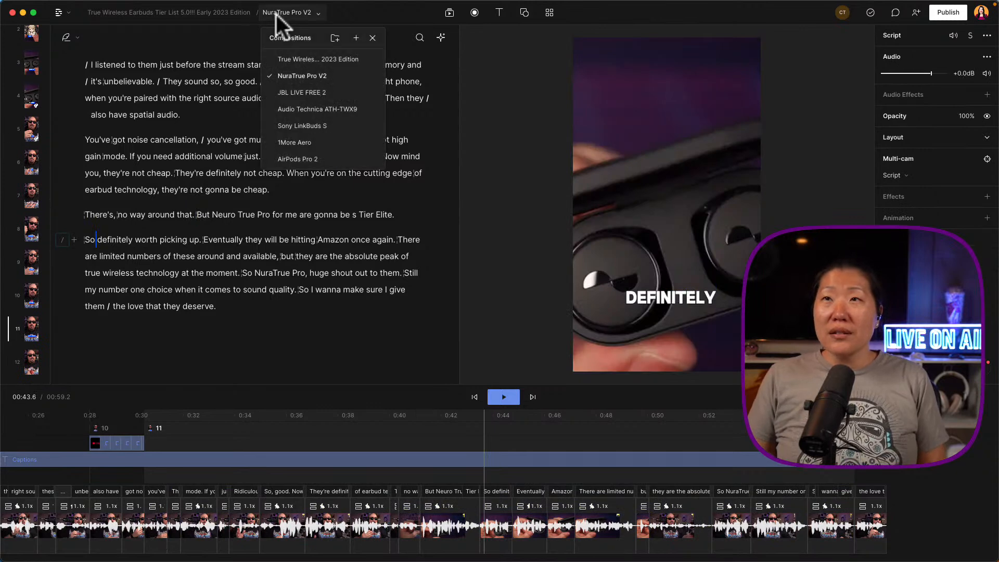
{"action": "left_click", "coordinate": [279, 60]}
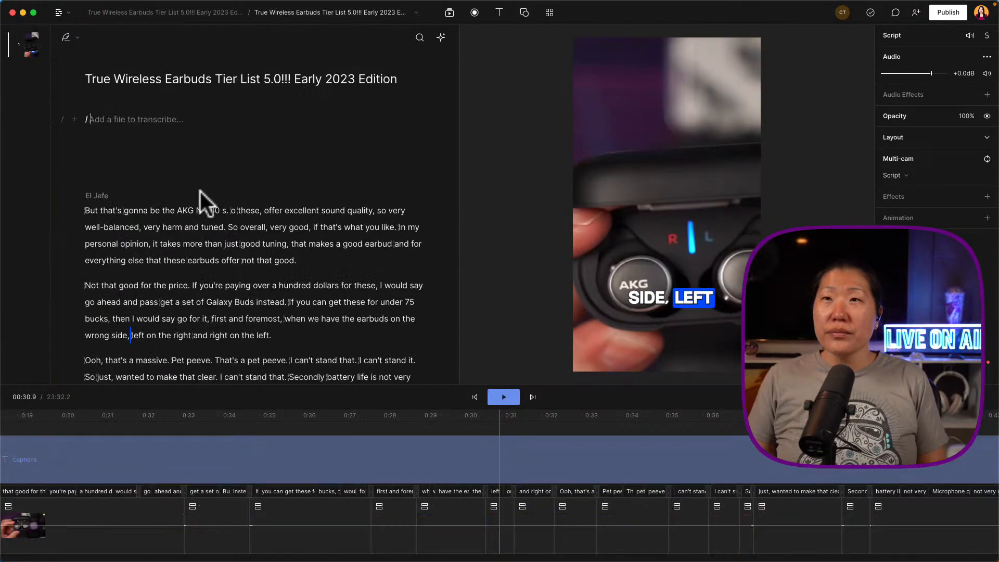
{"action": "left_click", "coordinate": [98, 182]}
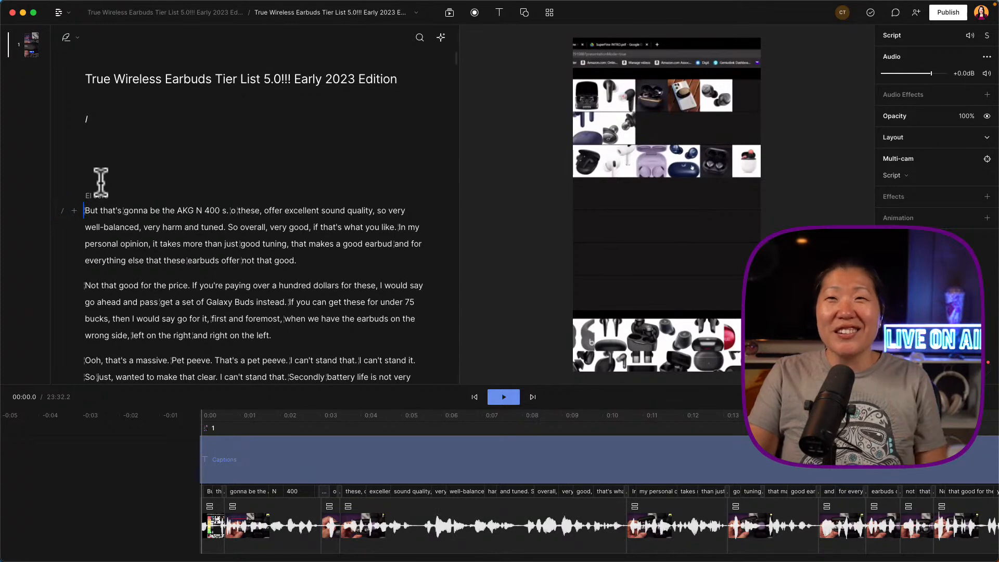
{"action": "key", "text": "BackSpace"}
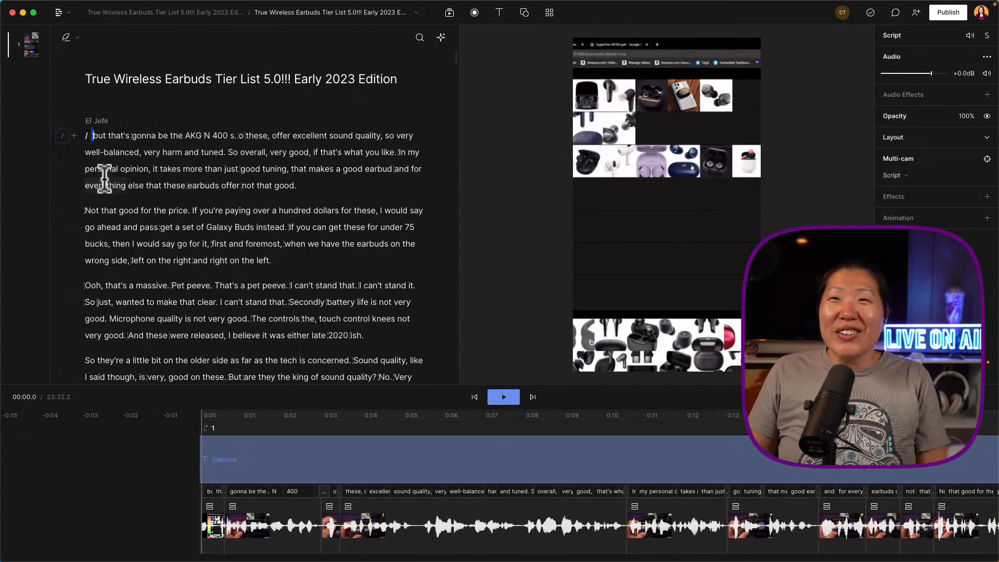
Step: Copy the first paragraph, from "but that's gonna be the AKG" to "not that good", into a new composition
{"action": "left_click", "coordinate": [90, 137]}
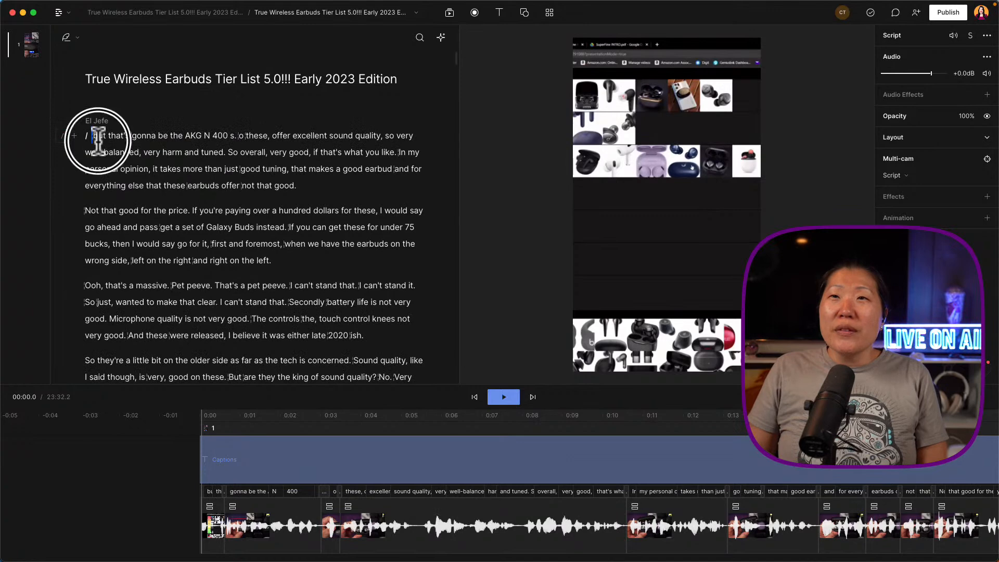
{"action": "left_click_drag", "start_coordinate": [91, 136], "coordinate": [336, 190]}
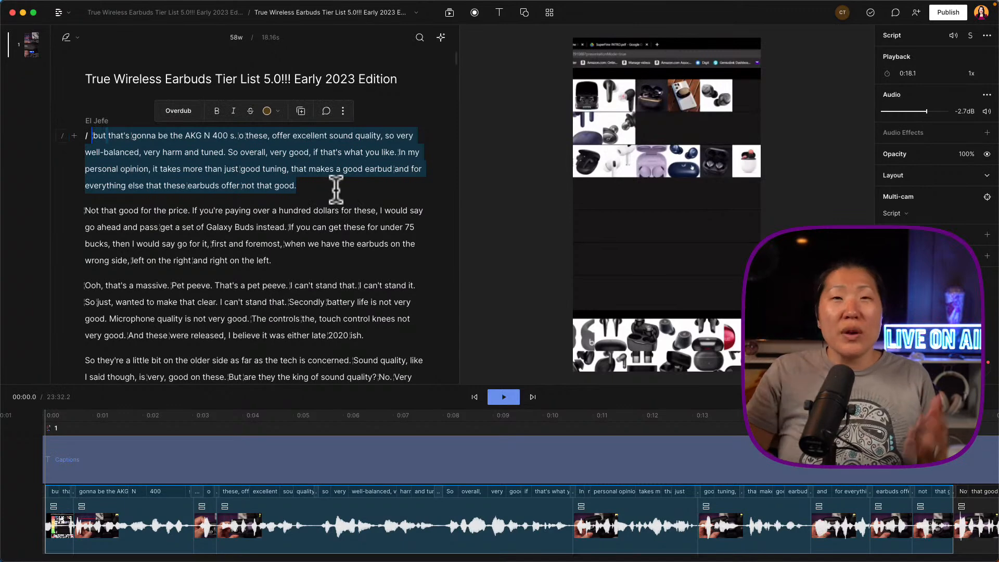
{"action": "left_click", "coordinate": [301, 113]}
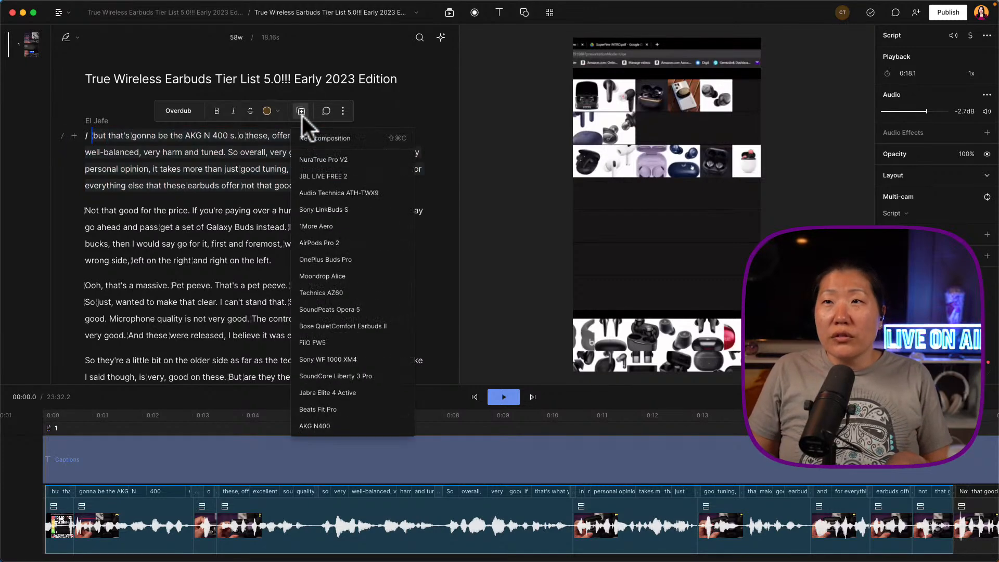
{"action": "left_click", "coordinate": [336, 154]}
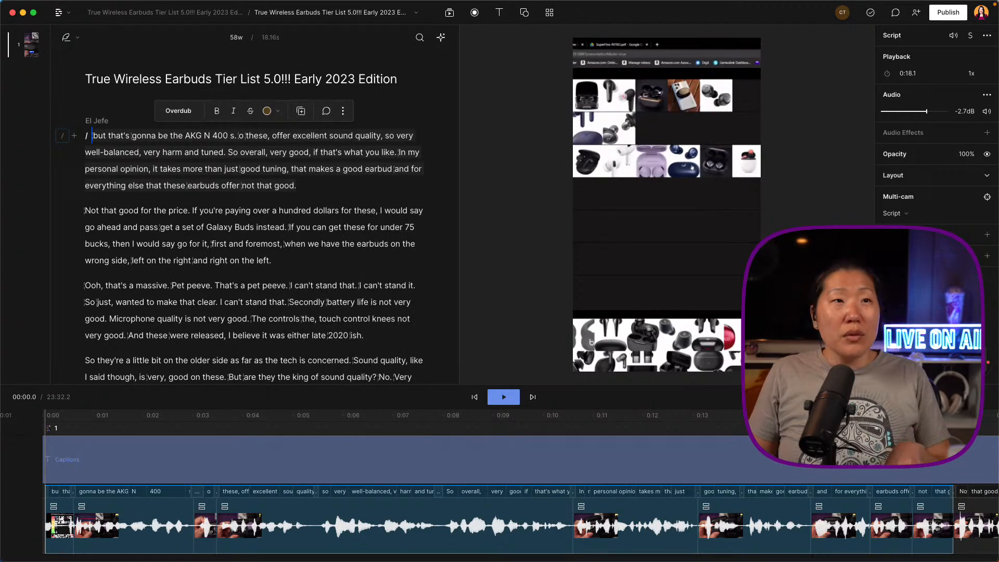
Step: Rename the new clips composition as TEST DO NOT USE
{"action": "left_click", "coordinate": [263, 185]}
{"action": "left_click", "coordinate": [108, 86]}
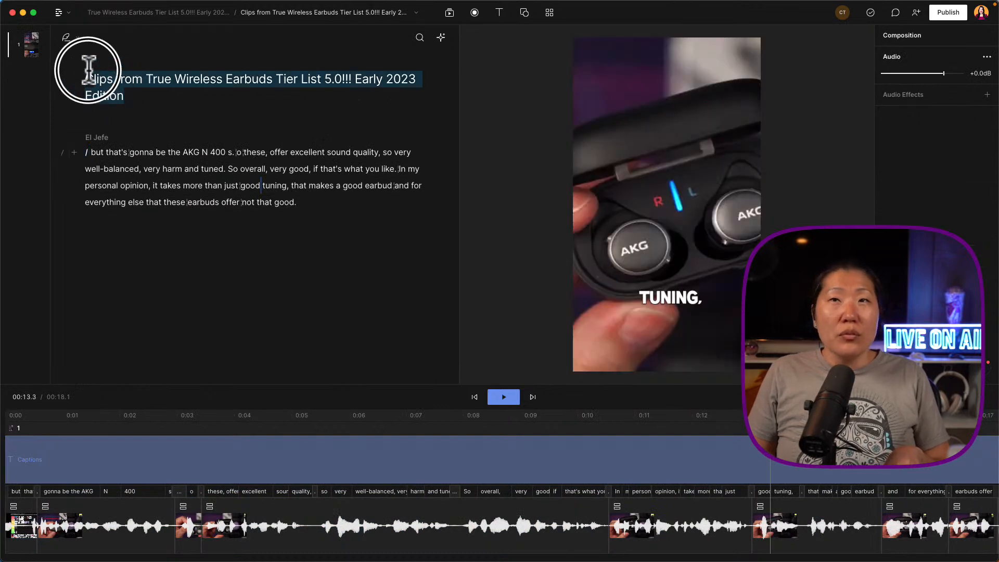
{"action": "key", "text": "BackSpace"}
{"action": "type", "text": "TEST DO NOT USE"}
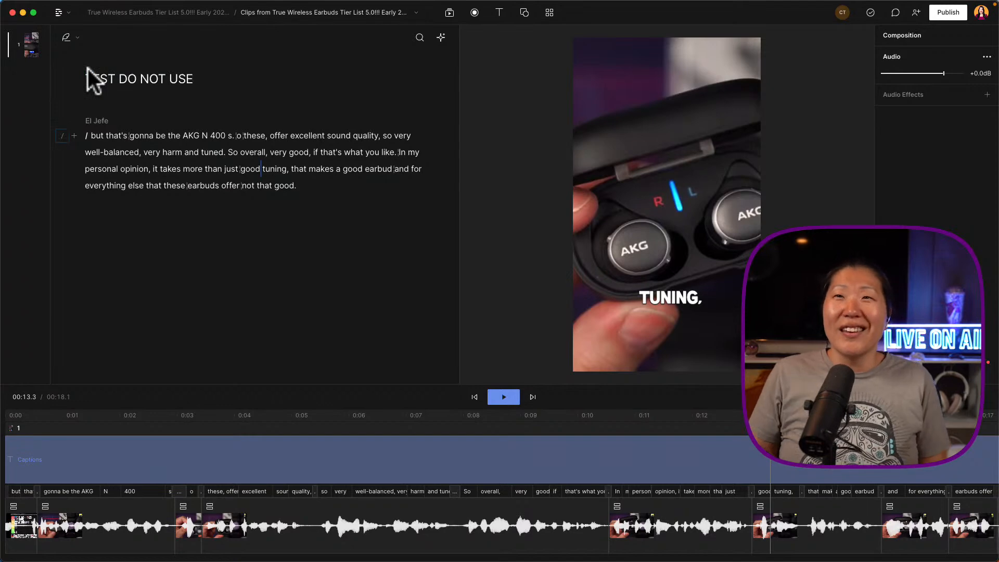
Step: Add a scene break before the word "makes" in the TEST DO NOT USE script
{"action": "left_click", "coordinate": [181, 136]}
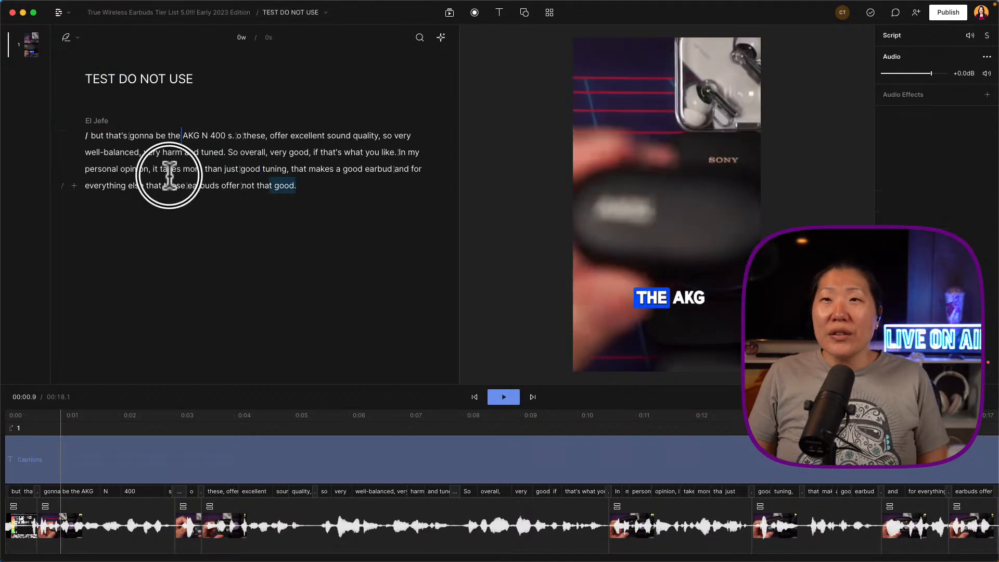
{"action": "key", "text": "super+a"}
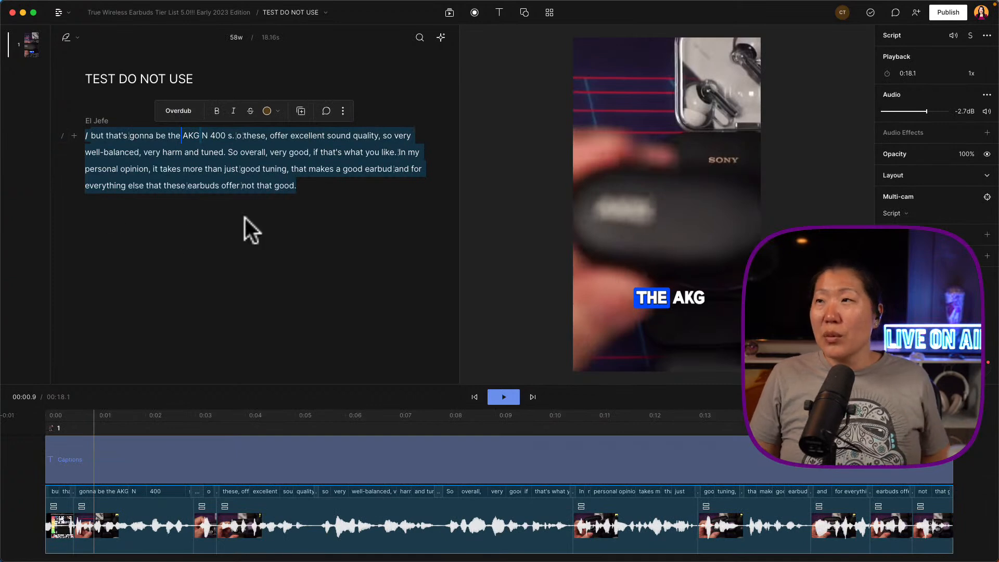
{"action": "left_click", "coordinate": [327, 152]}
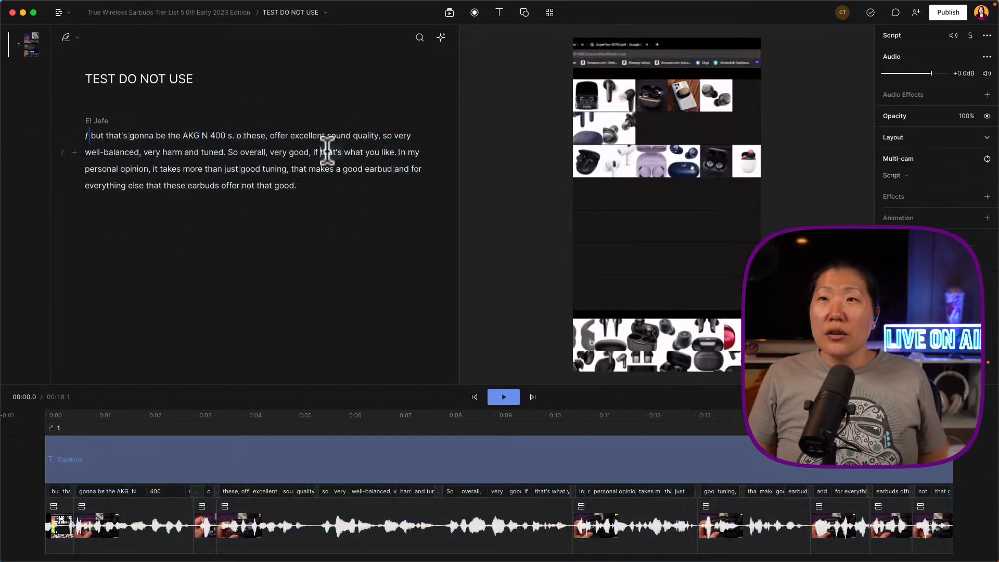
{"action": "left_click", "coordinate": [227, 154]}
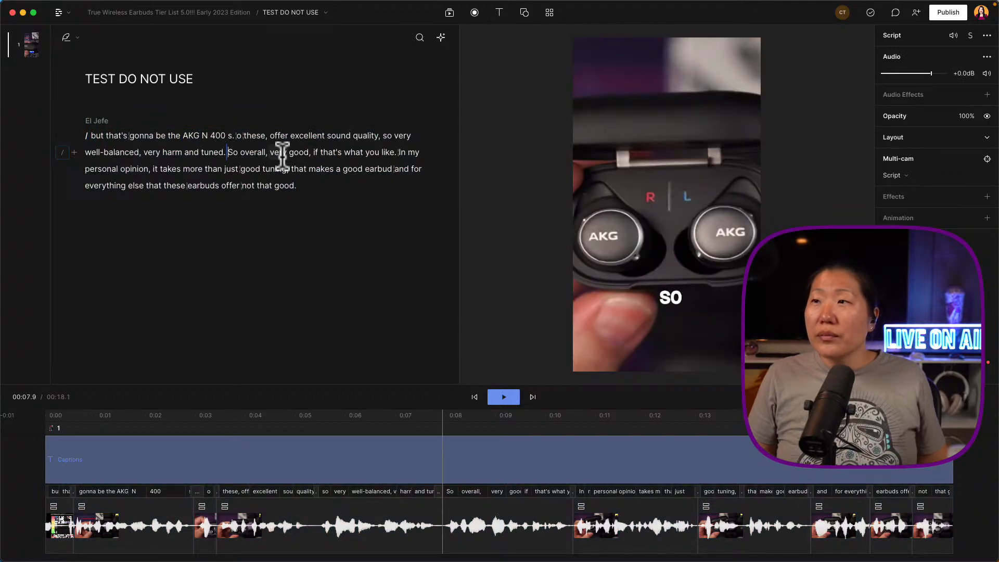
{"action": "left_click", "coordinate": [311, 152]}
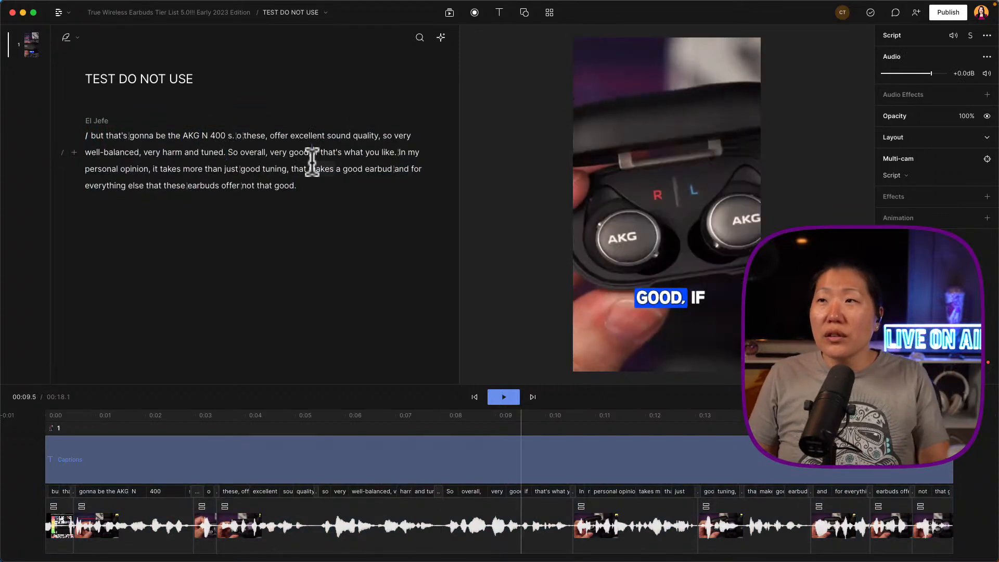
{"action": "left_click", "coordinate": [311, 168]}
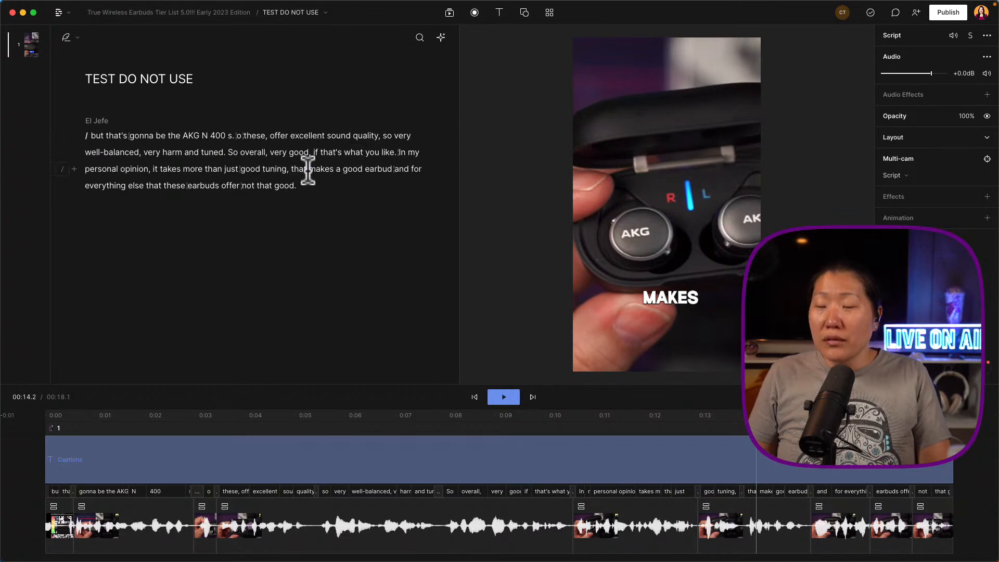
{"action": "key", "text": "slash"}
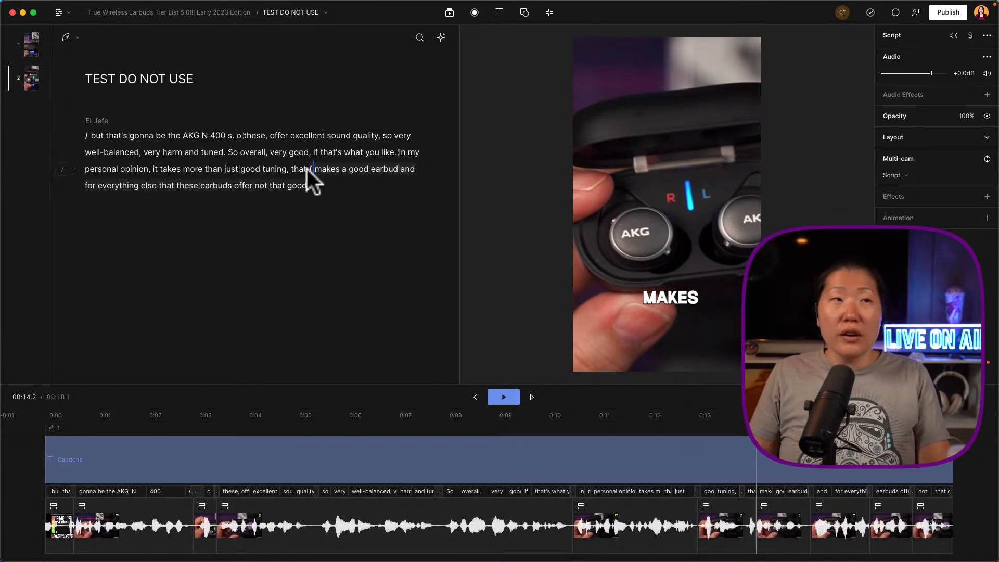
Step: Select scene 2's video and shift it slightly left in the portrait frame to centre the AKG case
{"action": "left_click", "coordinate": [35, 76]}
{"action": "left_click", "coordinate": [750, 234]}
{"action": "left_click_drag", "start_coordinate": [749, 240], "coordinate": [722, 240]}
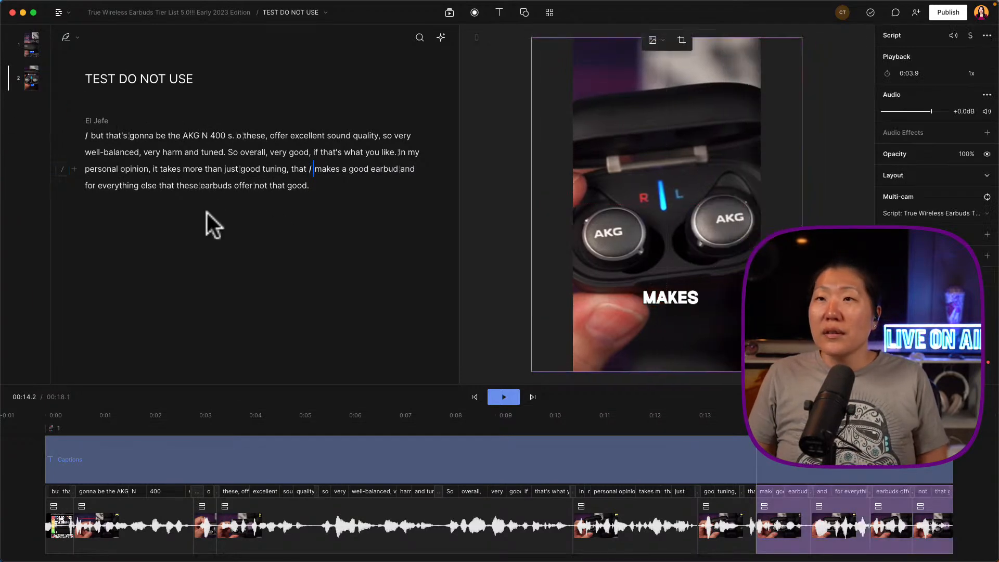
Step: Play the clip from "tuning" across the new scene break twice to check the change in framing
{"action": "left_click", "coordinate": [260, 168]}
{"action": "key", "text": "space"}
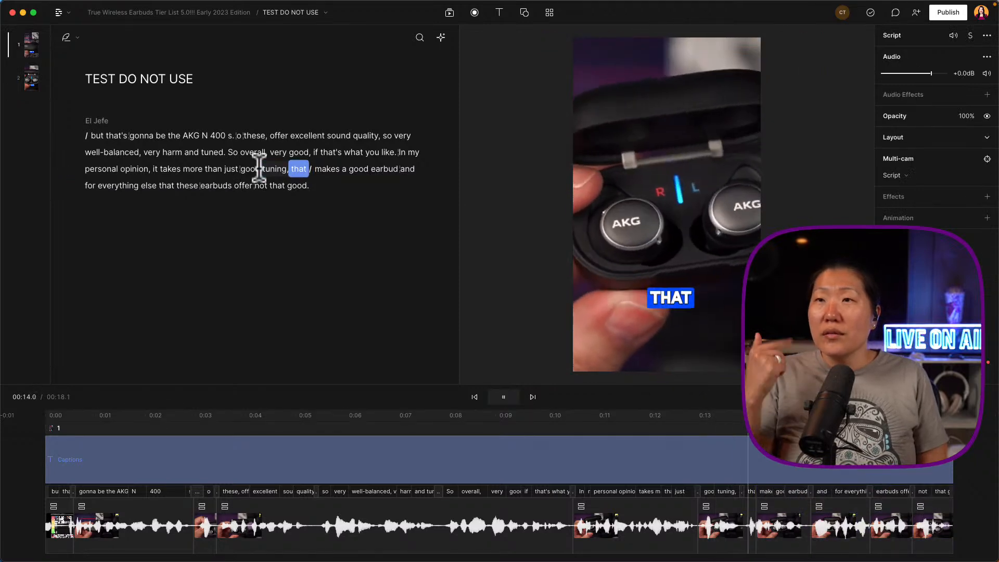
{"action": "key", "text": "space"}
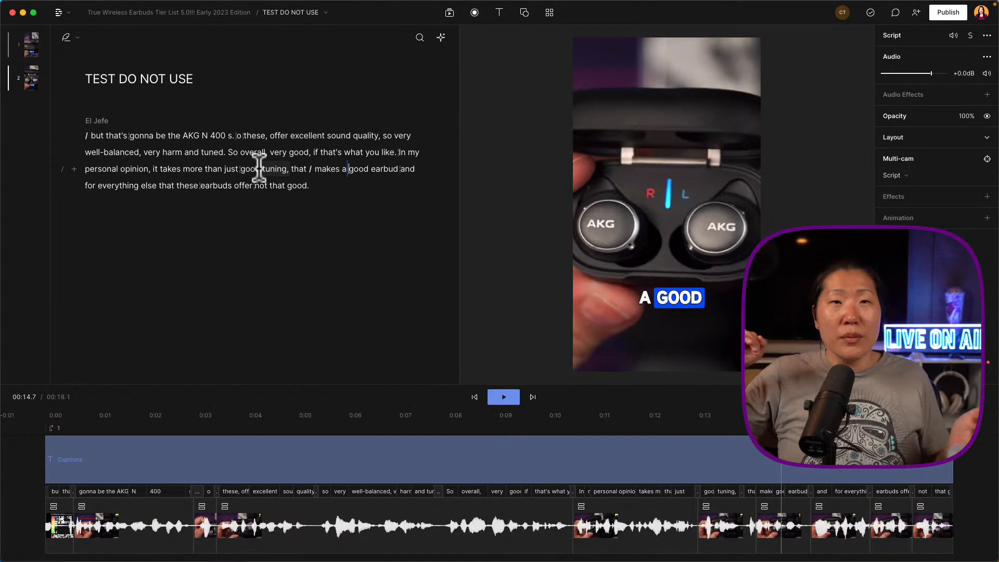
{"action": "left_click", "coordinate": [287, 170]}
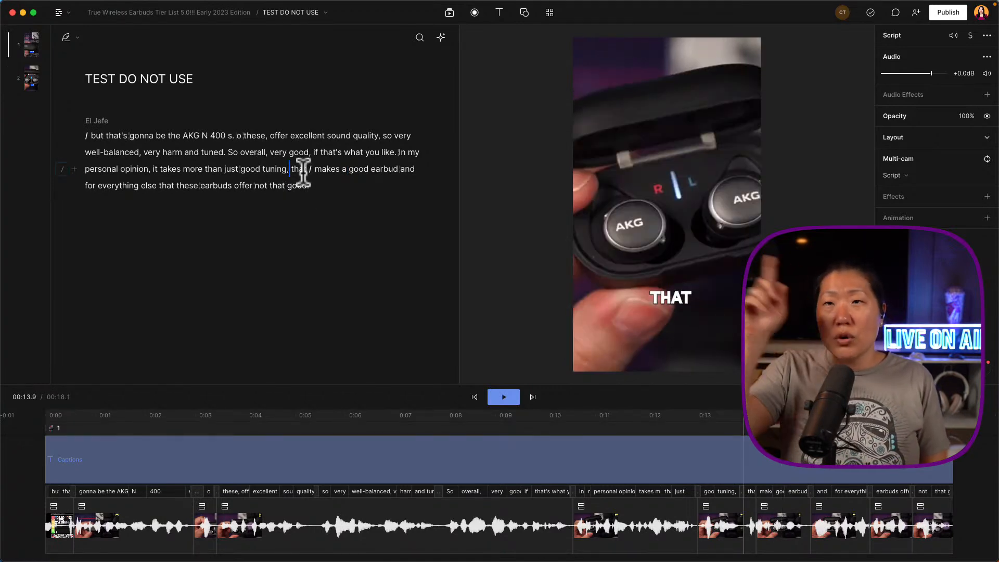
{"action": "left_click", "coordinate": [276, 170]}
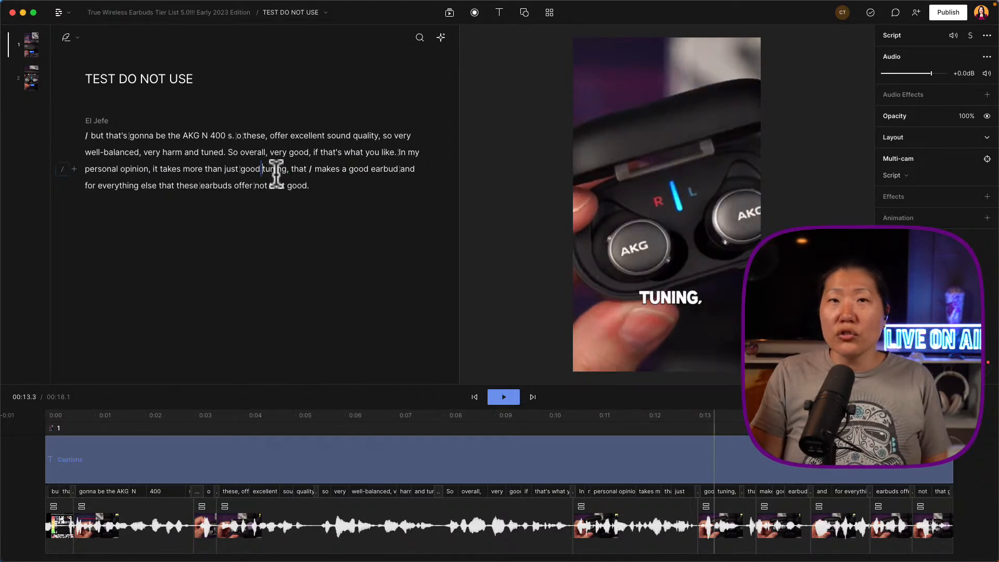
{"action": "key", "text": "space"}
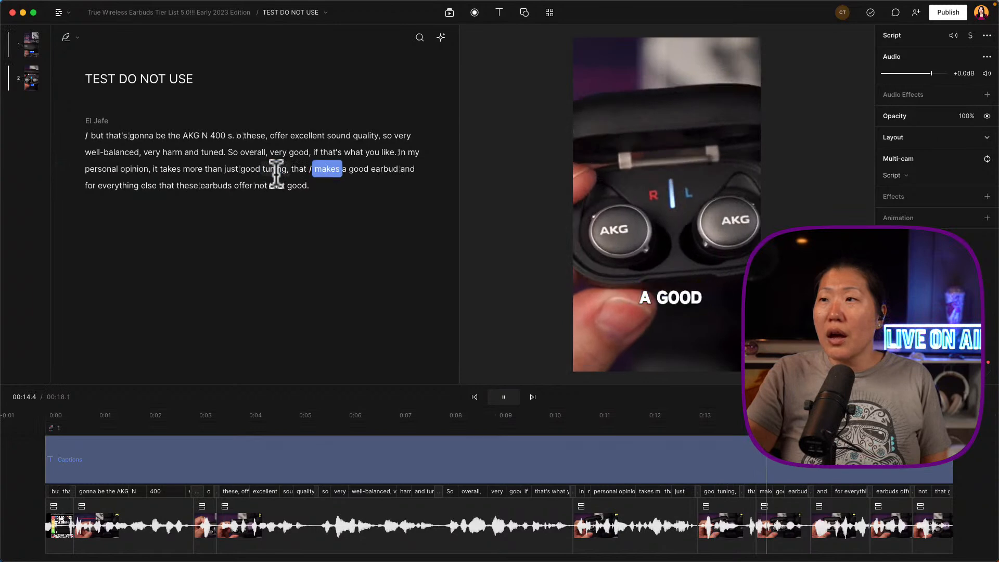
{"action": "key", "text": "space"}
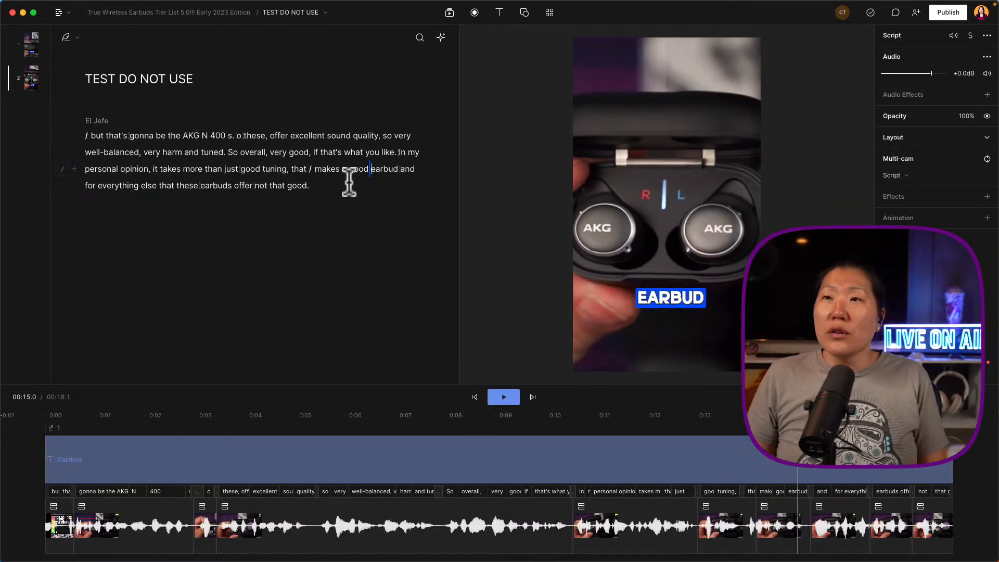
Step: Add a new captions layer covering the whole TEST DO NOT USE script and select it in the frame
{"action": "left_click_drag", "start_coordinate": [330, 187], "coordinate": [76, 135]}
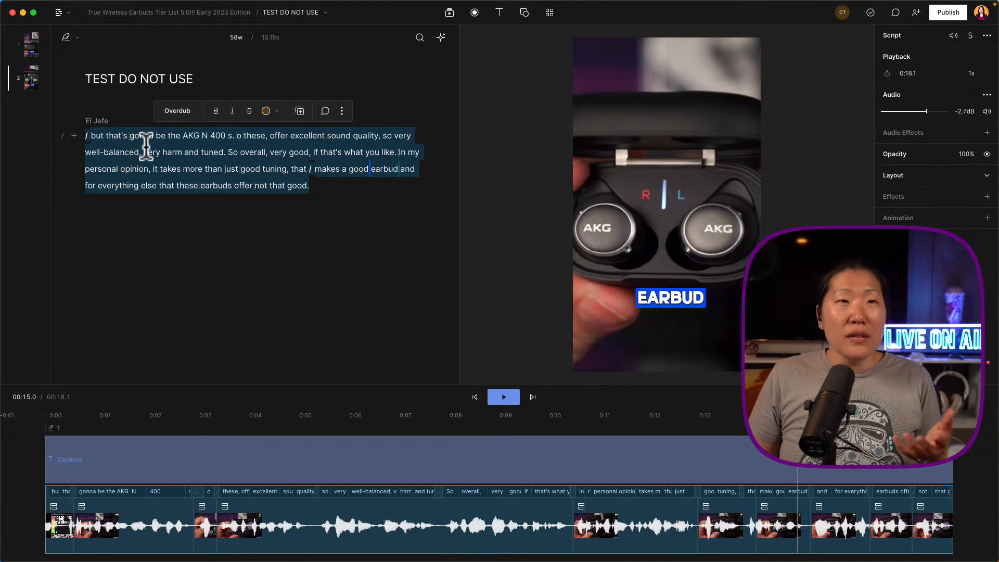
{"action": "left_click", "coordinate": [341, 111]}
{"action": "left_click", "coordinate": [275, 140]}
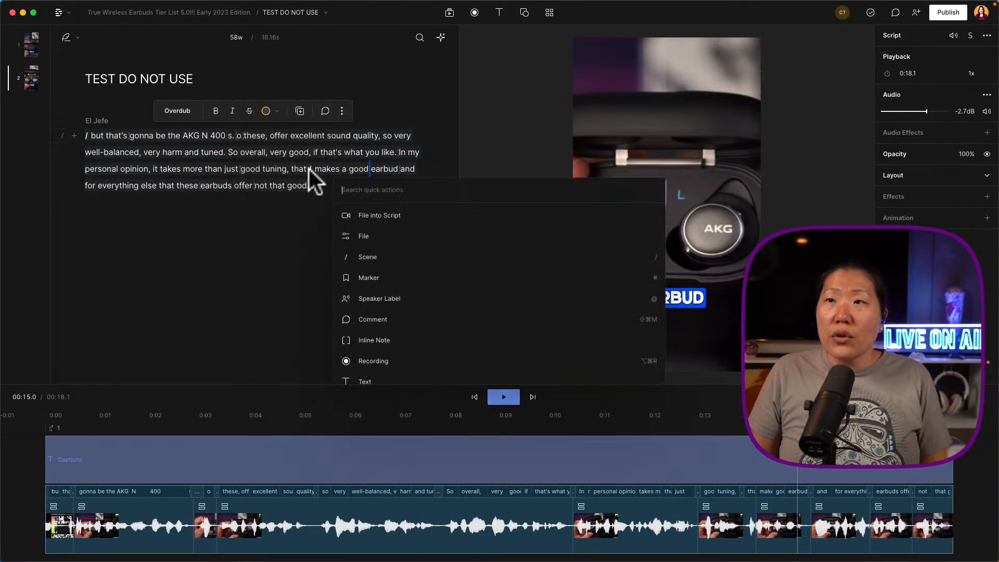
{"action": "scroll", "coordinate": [395, 338], "scroll_direction": "down", "scroll_amount": 3}
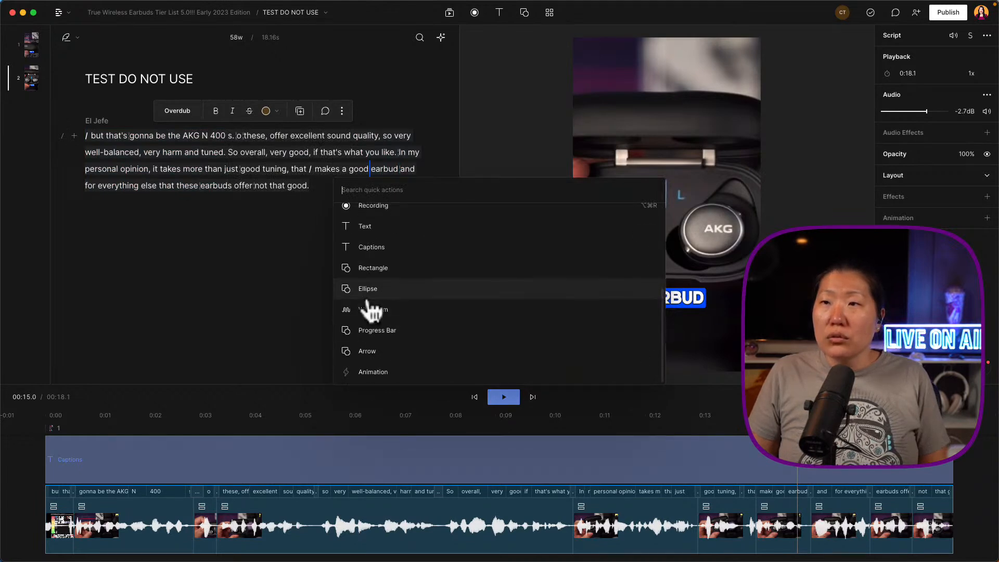
{"action": "left_click", "coordinate": [368, 249]}
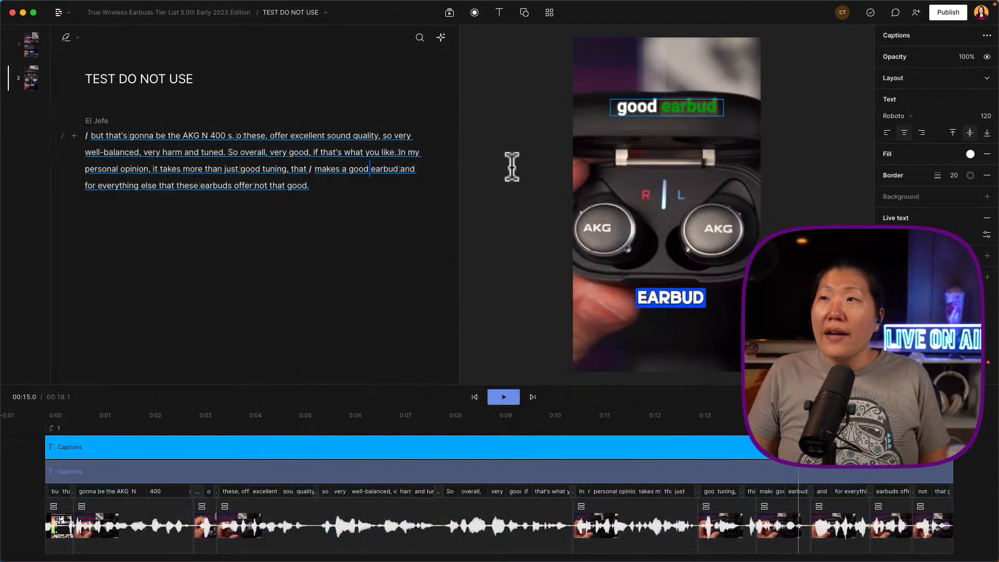
{"action": "left_click", "coordinate": [706, 105]}
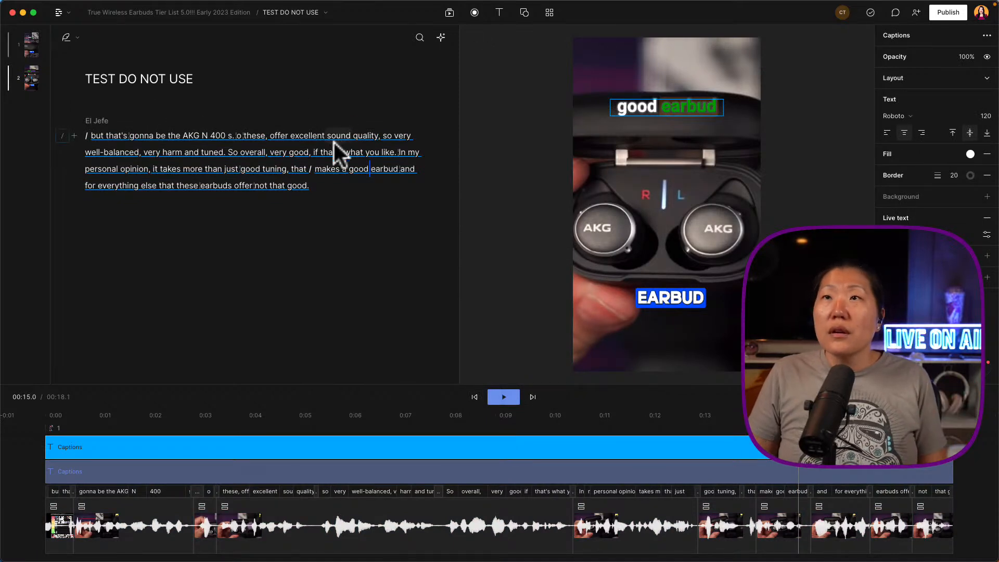
Step: Open the NuraTrue Pro V2 composition and copy its captions layer
{"action": "left_click", "coordinate": [281, 11]}
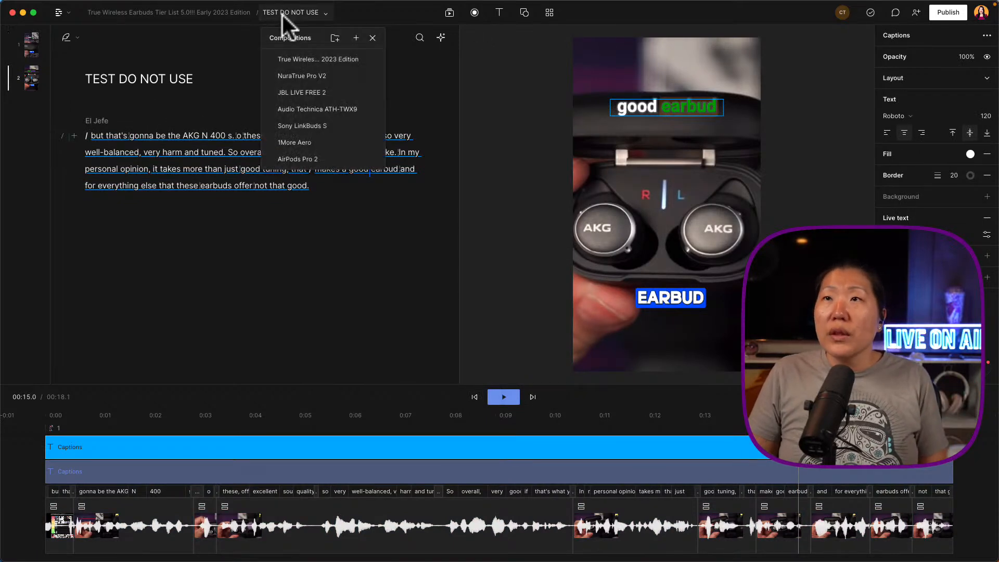
{"action": "left_click", "coordinate": [292, 74]}
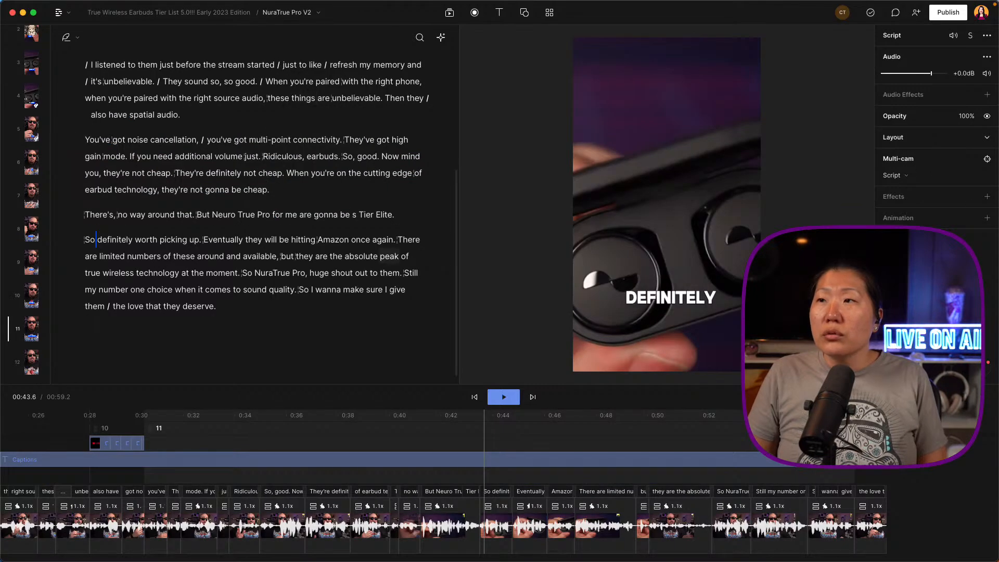
{"action": "left_click", "coordinate": [675, 298]}
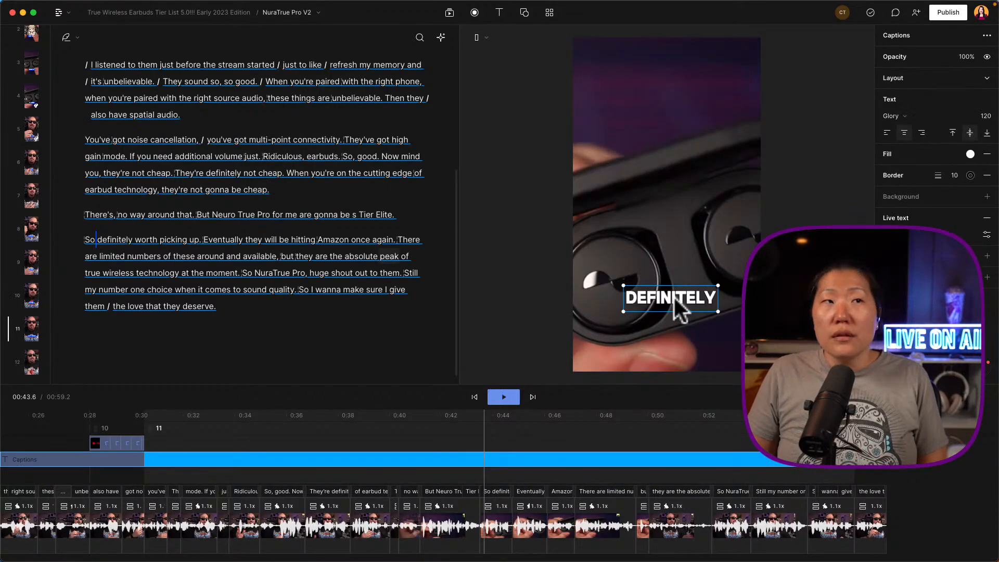
{"action": "right_click", "coordinate": [674, 298]}
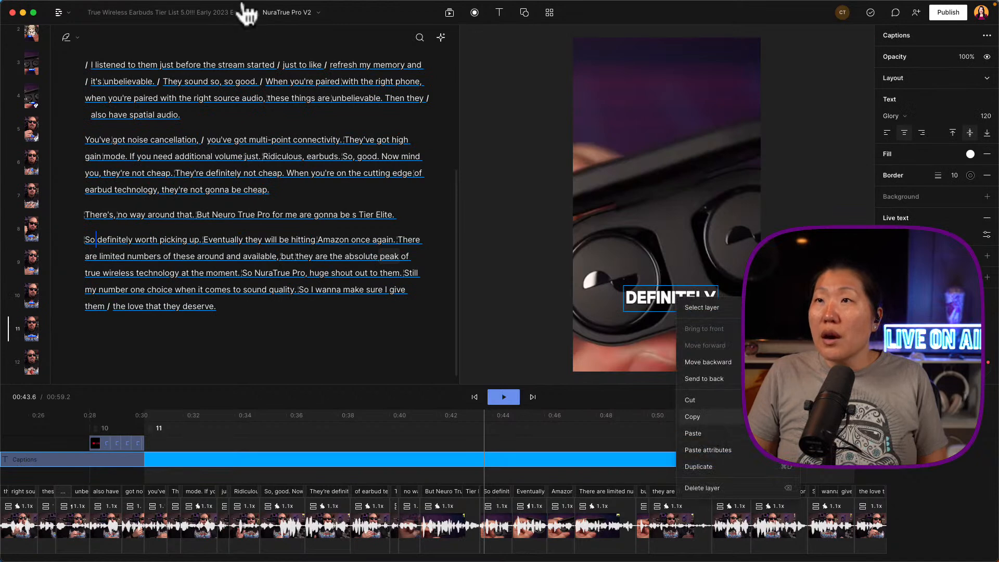
Step: Return to the TEST DO NOT USE composition and try to paste the copied attributes onto scene 2's lower captions
{"action": "left_click", "coordinate": [295, 15]}
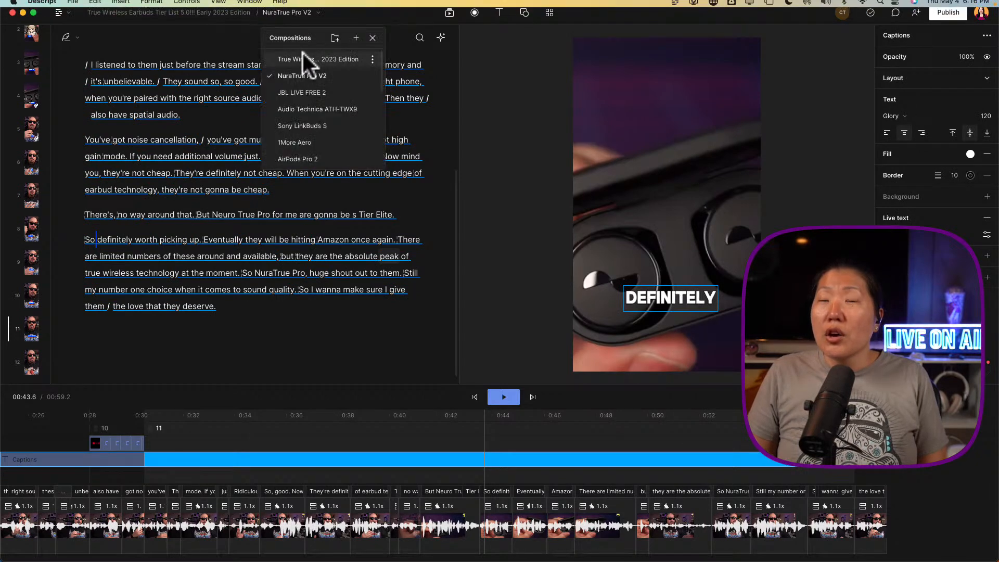
{"action": "scroll", "coordinate": [298, 124], "scroll_direction": "down", "scroll_amount": 5}
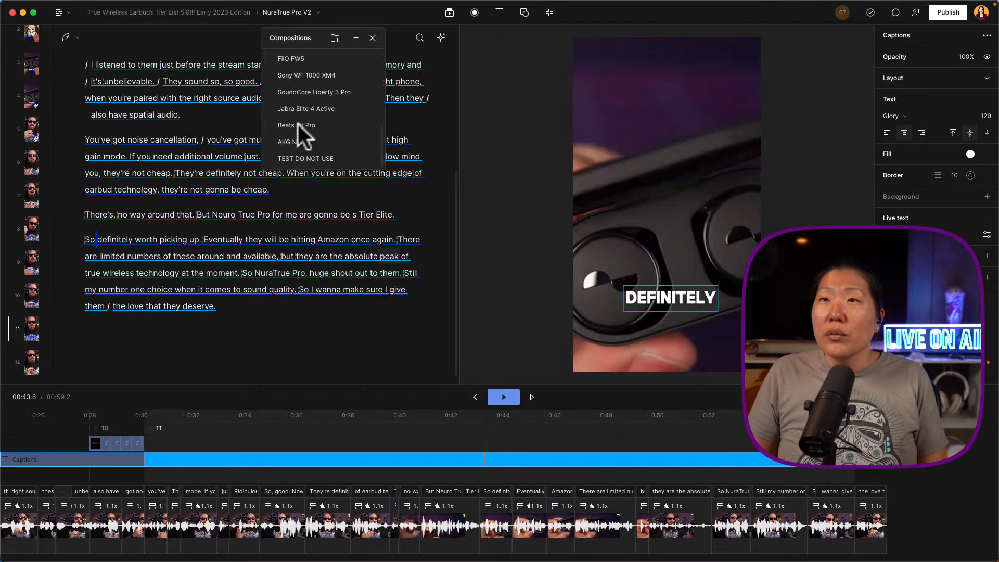
{"action": "left_click", "coordinate": [301, 153]}
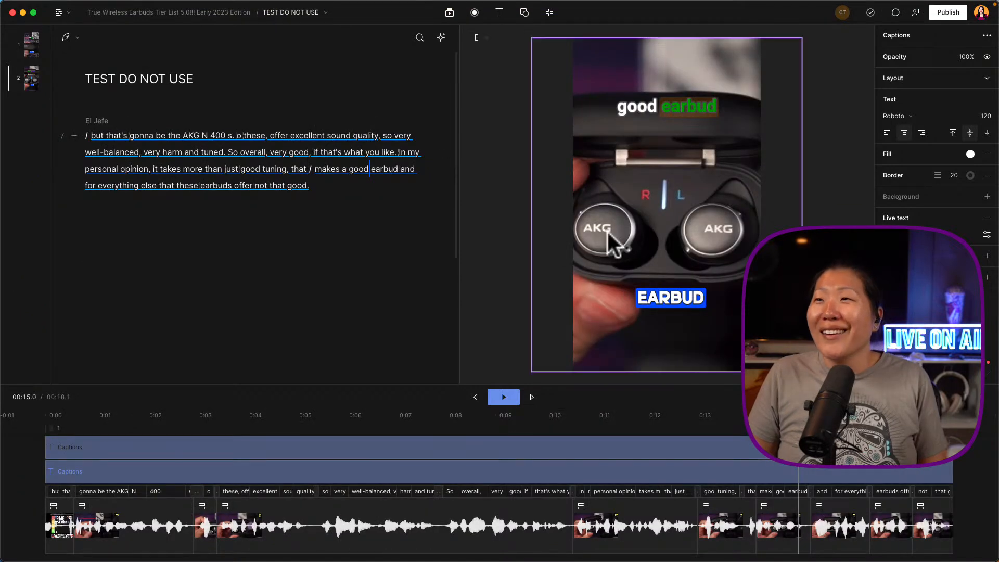
{"action": "left_click", "coordinate": [667, 307]}
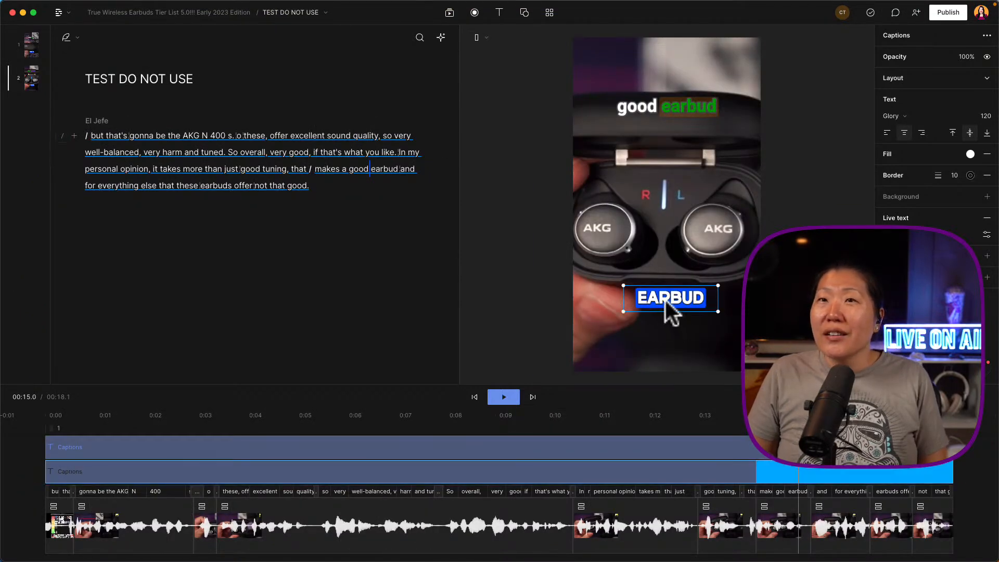
{"action": "right_click", "coordinate": [666, 301]}
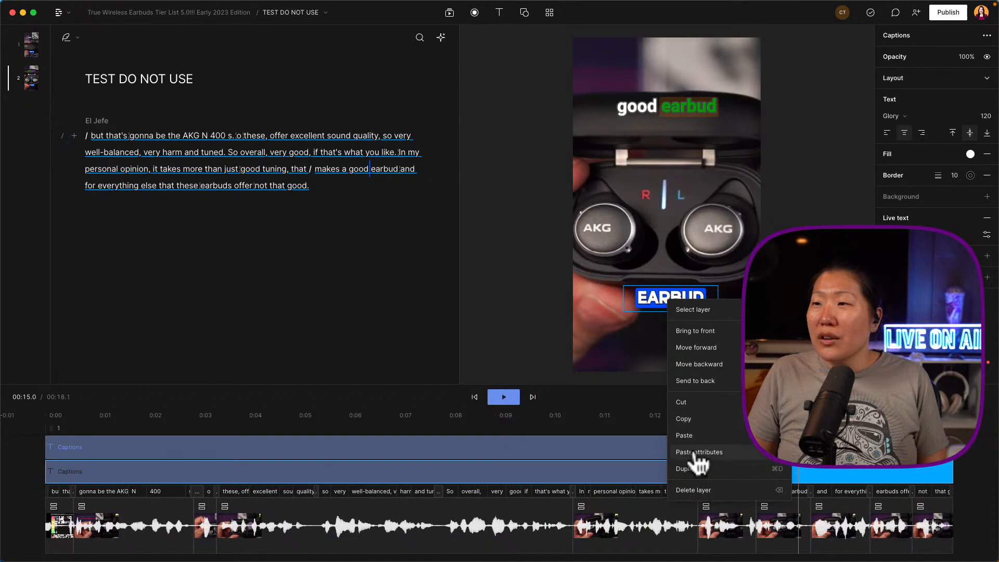
{"action": "left_click", "coordinate": [261, 151]}
{"action": "left_click", "coordinate": [252, 138]}
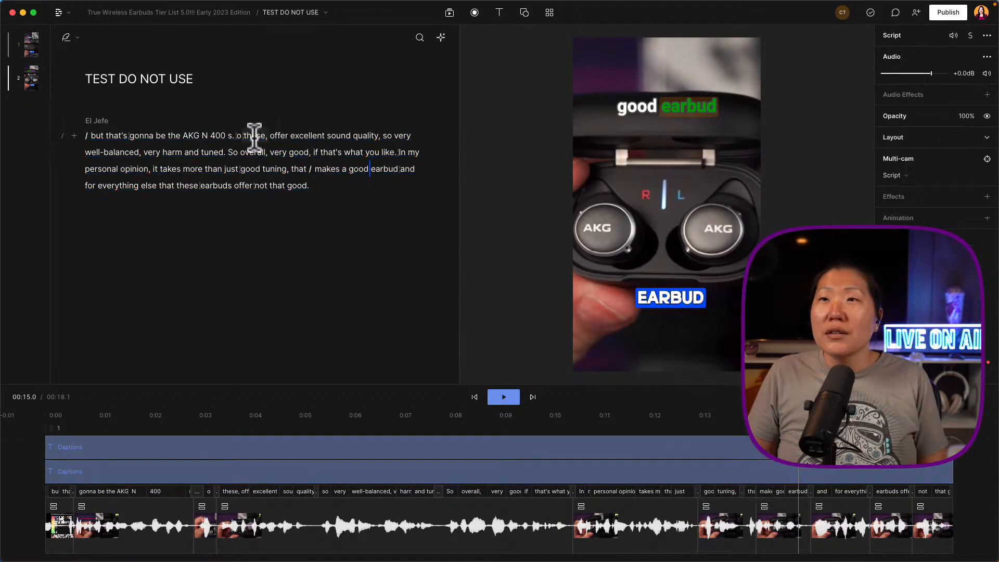
Step: Paste the copied attributes onto scene 1's lower captions and play from "be the AKG" to check the caption style
{"action": "left_click", "coordinate": [32, 52]}
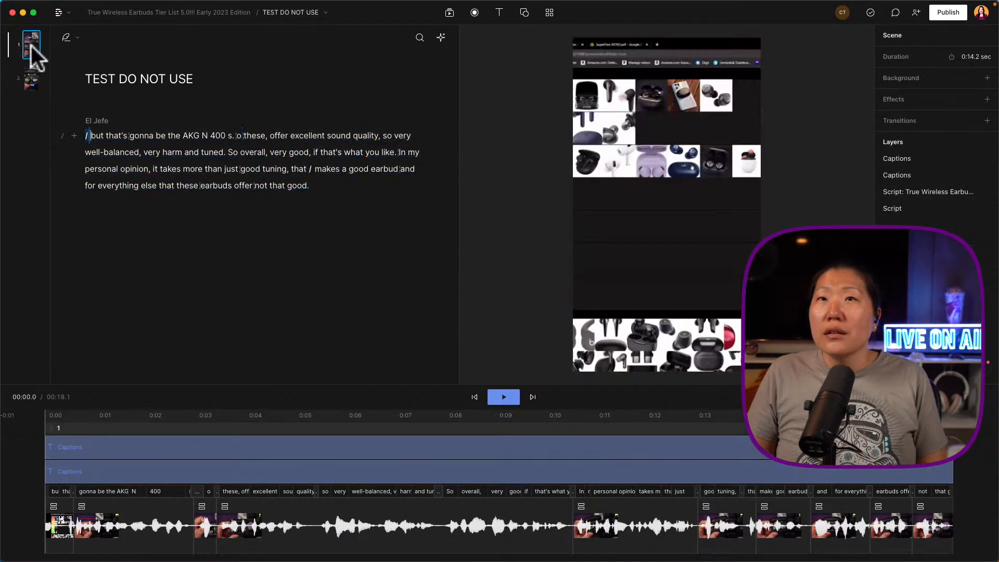
{"action": "left_click", "coordinate": [269, 137]}
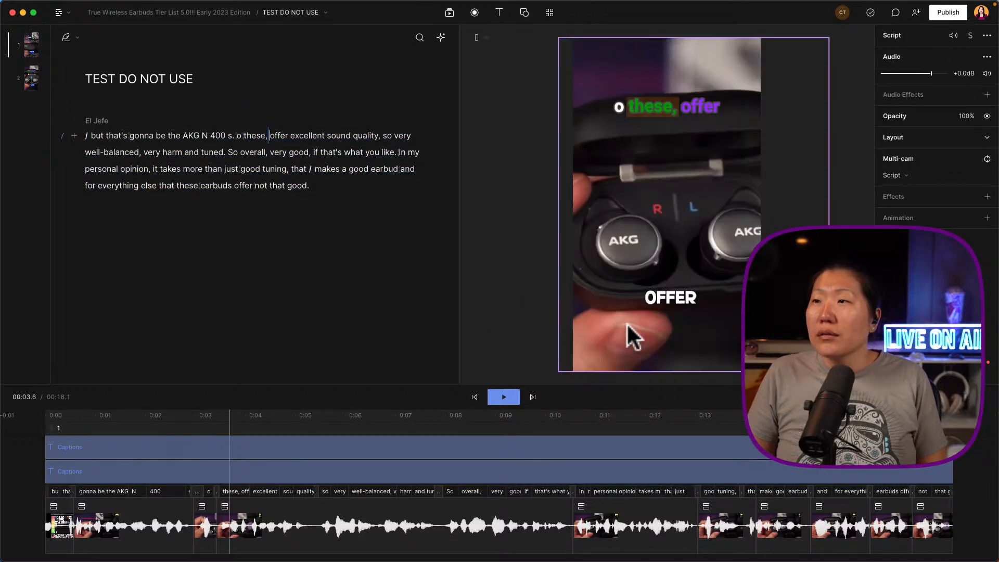
{"action": "right_click", "coordinate": [673, 306]}
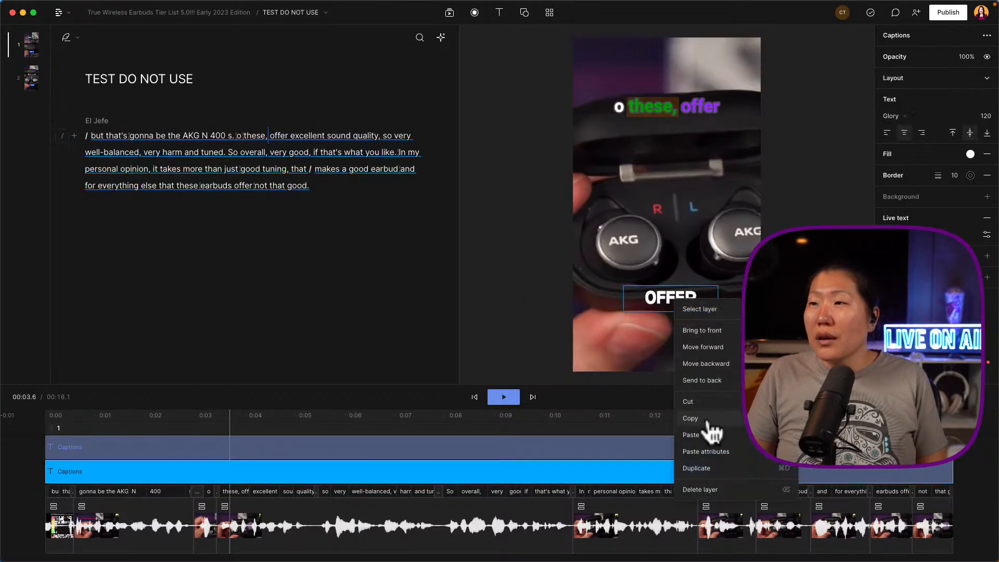
{"action": "left_click", "coordinate": [711, 451]}
{"action": "left_click", "coordinate": [152, 134]}
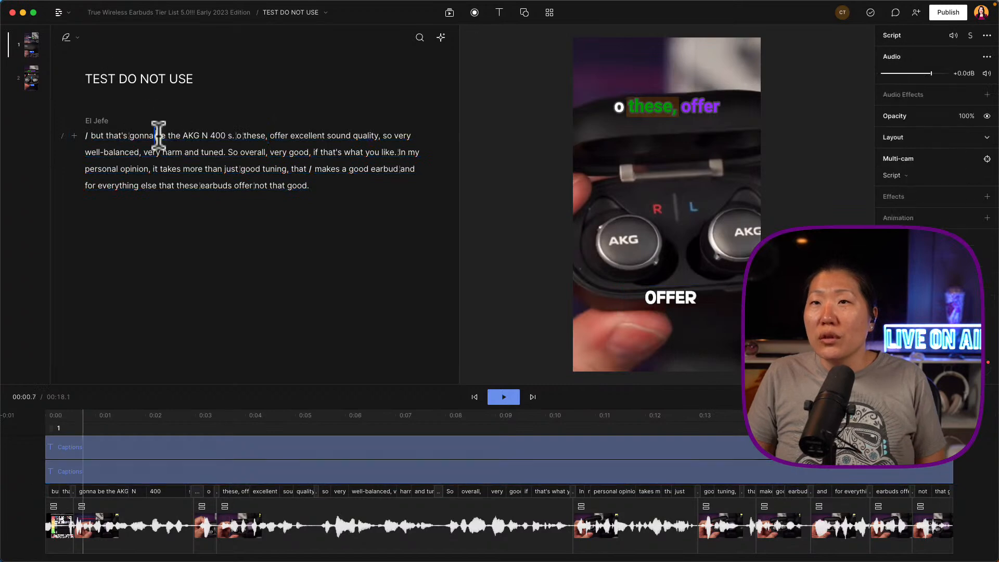
{"action": "key", "text": "space"}
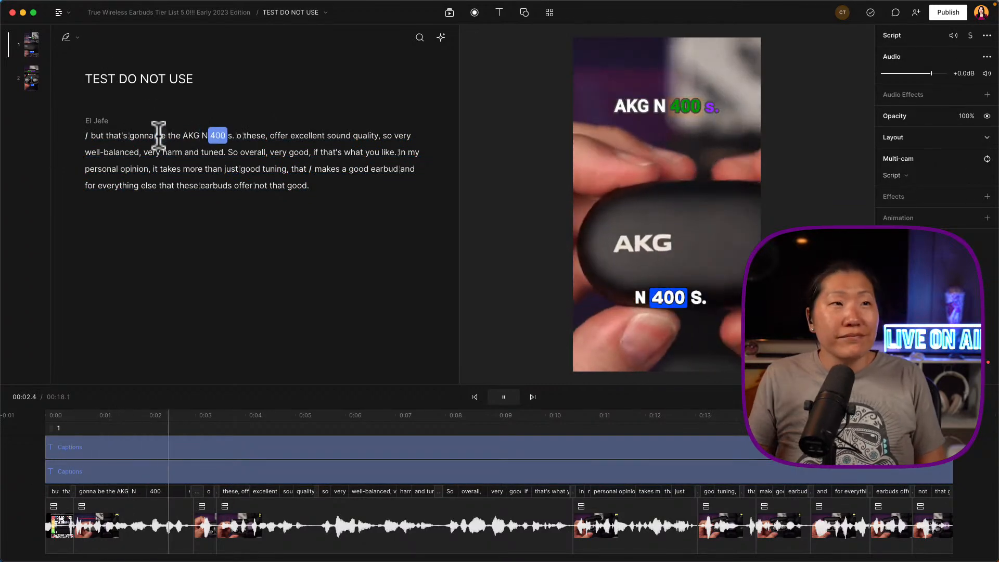
{"action": "key", "text": "space"}
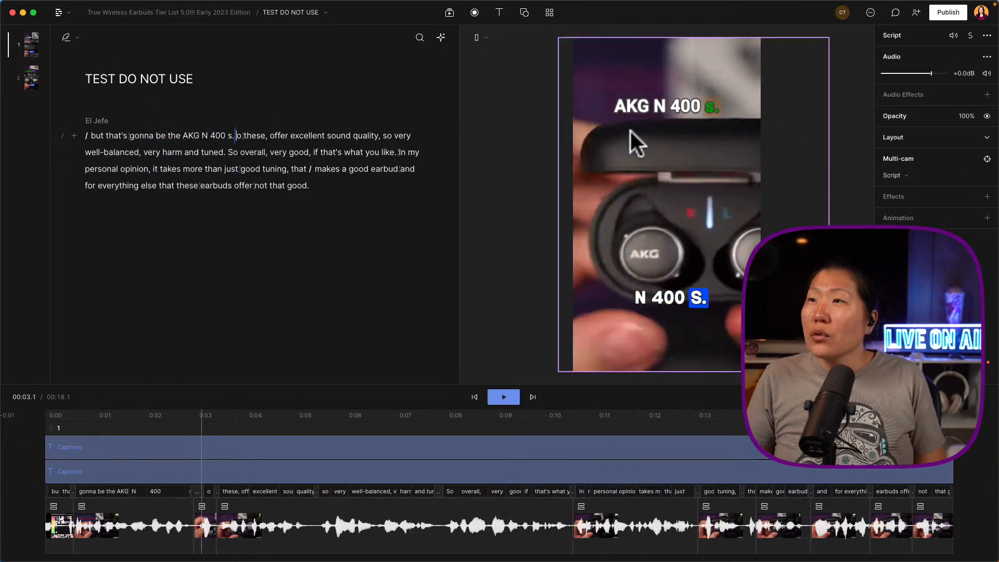
Step: Delete the extra Roboto captions layer from both scenes, keeping the Glory captions
{"action": "left_click", "coordinate": [630, 114]}
{"action": "left_click", "coordinate": [386, 476]}
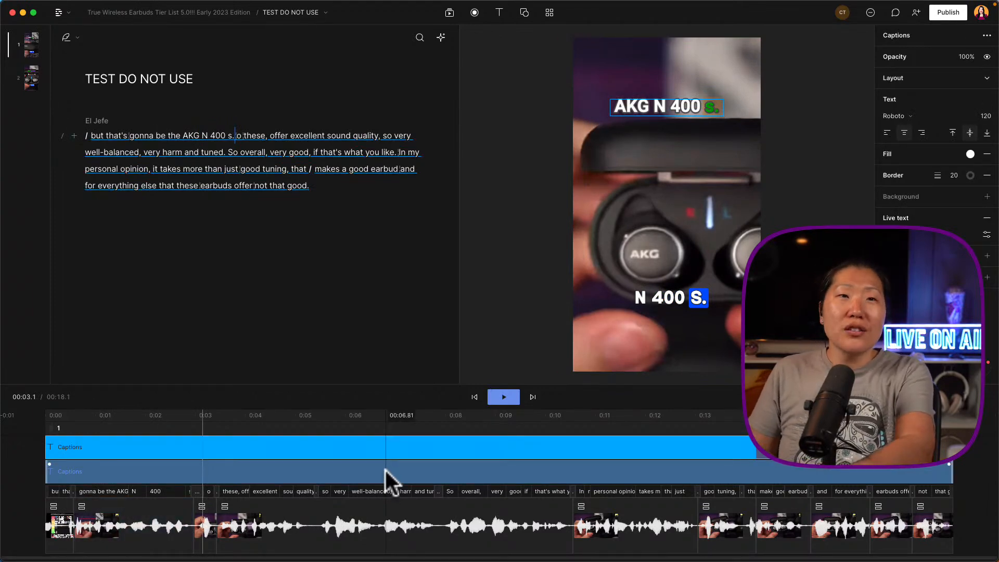
{"action": "key", "text": "Delete"}
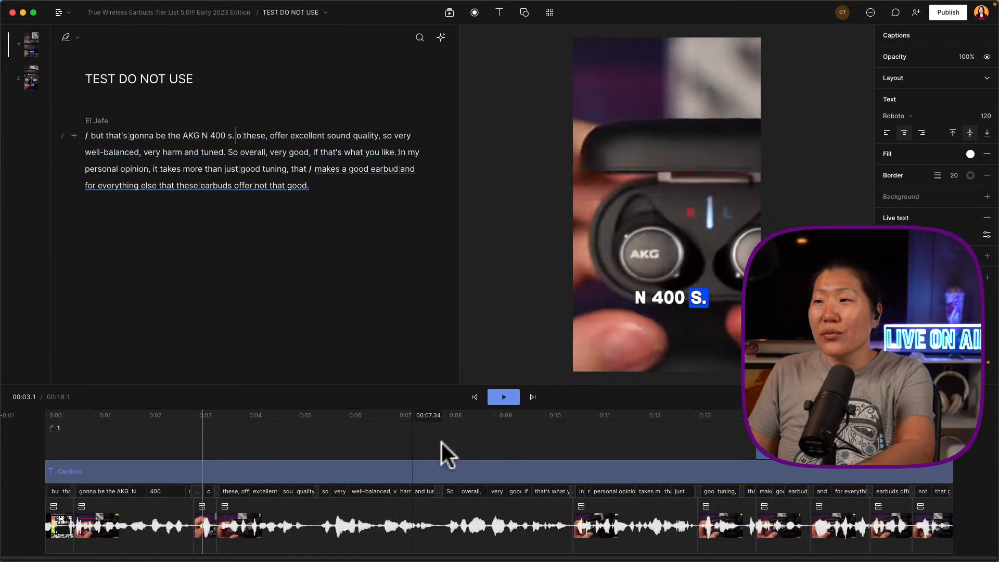
{"action": "key", "text": "Delete"}
Step: Try deleting the Glory captions from scene 2 at the end of the script, and undo the deletion
{"action": "left_click", "coordinate": [277, 204]}
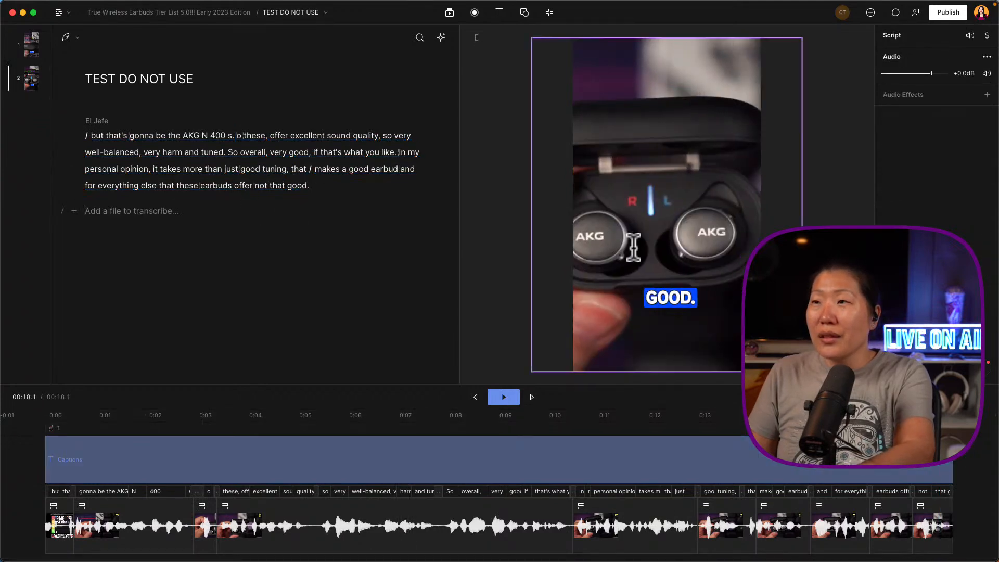
{"action": "left_click", "coordinate": [651, 294]}
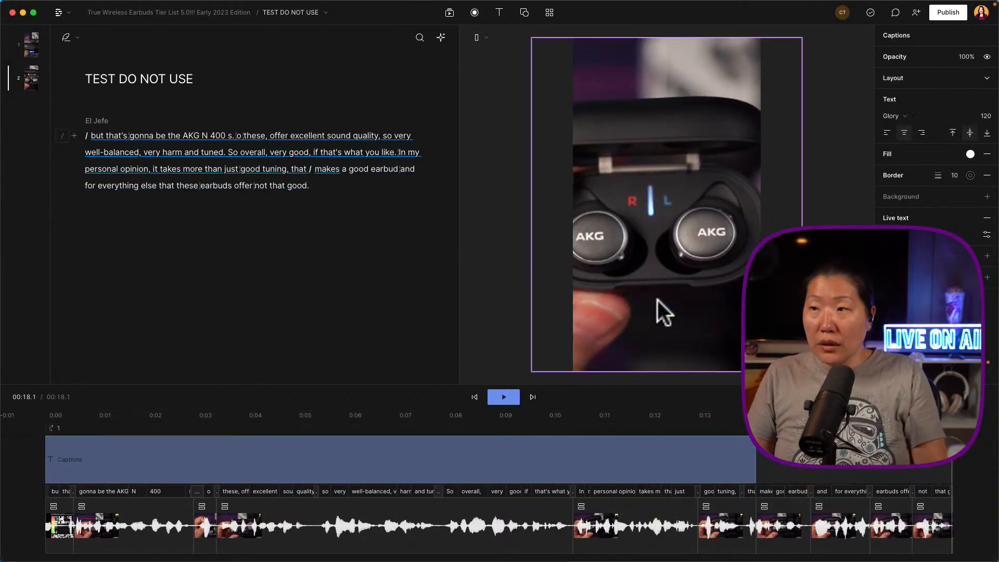
{"action": "key", "text": "super+z"}
Step: Play the script from "takes" and move to "the AKG" to check the remaining captions
{"action": "left_click", "coordinate": [178, 169]}
{"action": "key", "text": "space"}
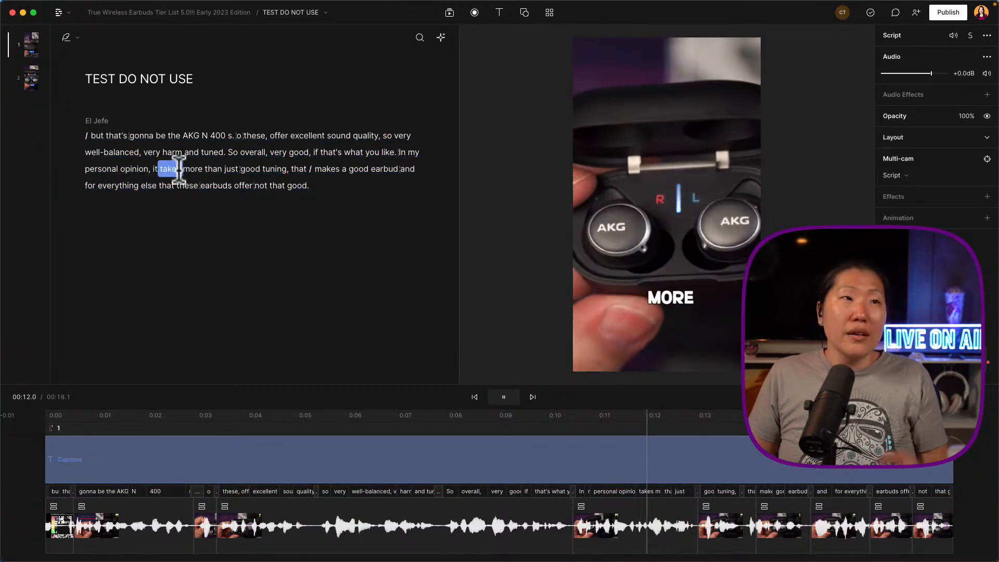
{"action": "key", "text": "space"}
{"action": "left_click", "coordinate": [175, 136]}
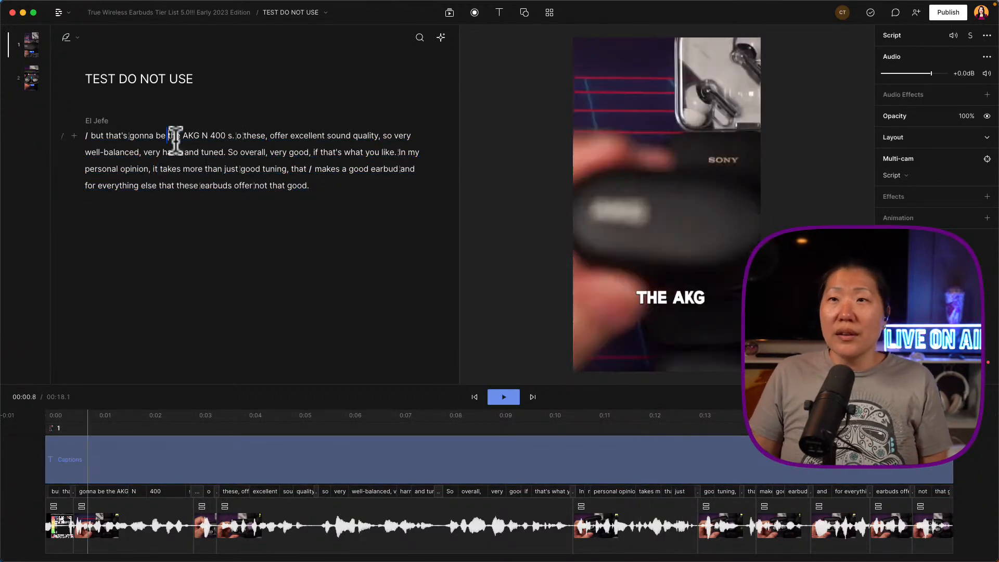
Step: Add the Star Wars Waiting Sticker from GIPHY Stickers over the words "excellent sound quality"
{"action": "left_click_drag", "start_coordinate": [328, 138], "coordinate": [384, 130]}
{"action": "left_click", "coordinate": [293, 136]}
{"action": "left_click_drag", "start_coordinate": [293, 137], "coordinate": [385, 135]}
{"action": "left_click", "coordinate": [449, 12]}
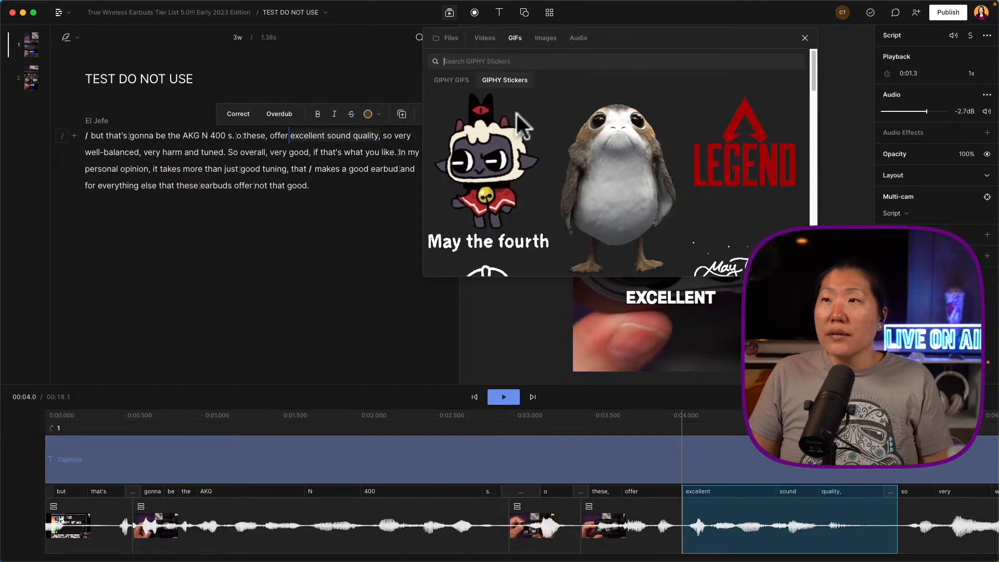
{"action": "left_click", "coordinate": [614, 196]}
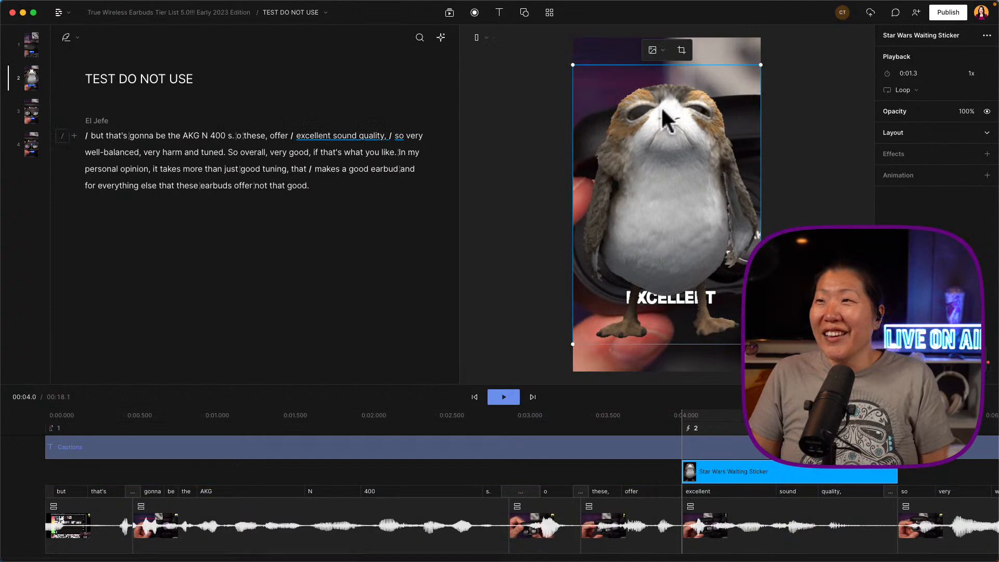
Step: Shrink the sticker to just over half the frame width and centre it above the captions
{"action": "left_click_drag", "start_coordinate": [662, 250], "coordinate": [665, 235]}
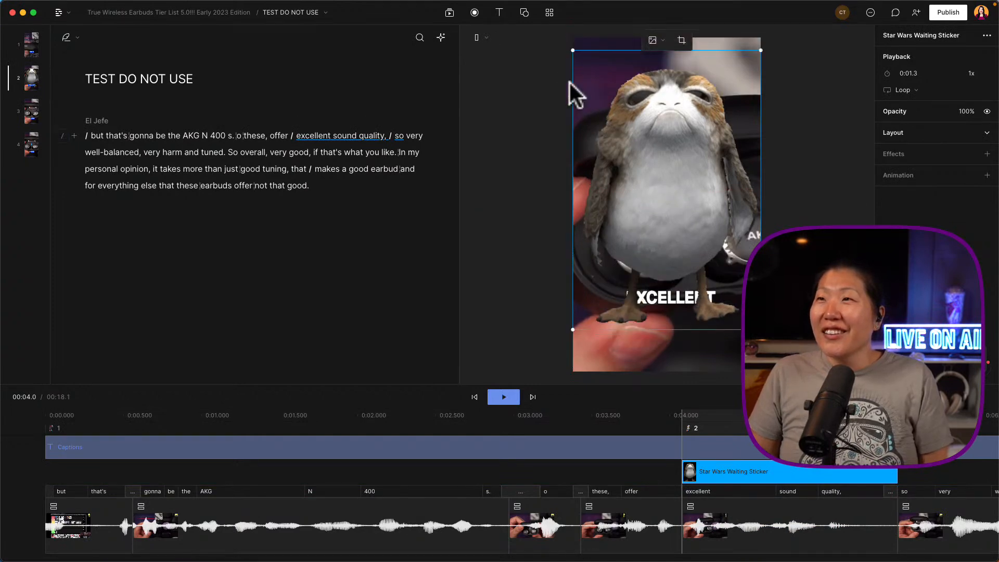
{"action": "left_click_drag", "start_coordinate": [573, 51], "coordinate": [651, 167]}
{"action": "left_click_drag", "start_coordinate": [707, 268], "coordinate": [672, 214]}
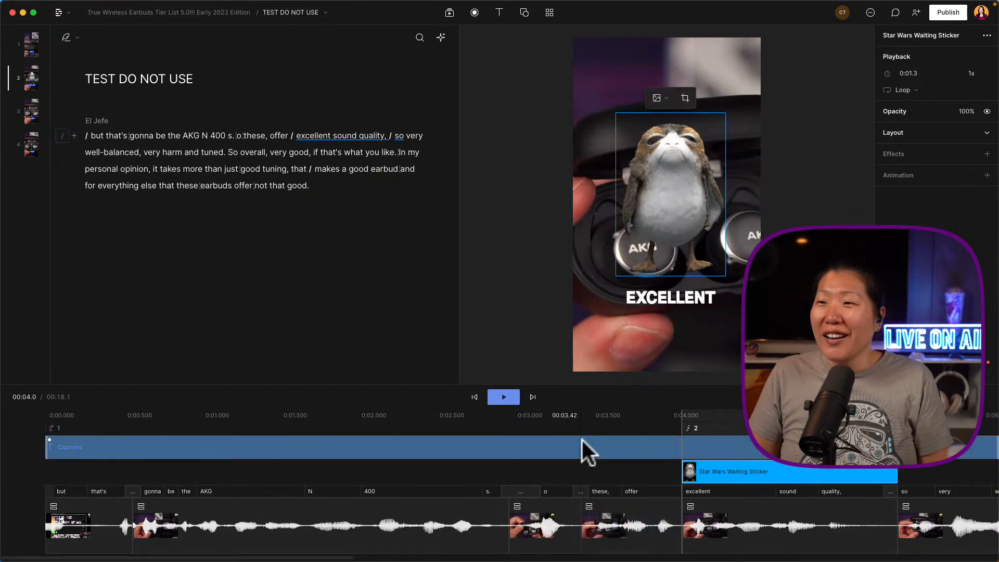
Step: Play the clip through the sticker scene into "so very" to check how the sticker appears
{"action": "left_click", "coordinate": [580, 430]}
{"action": "key", "text": "space"}
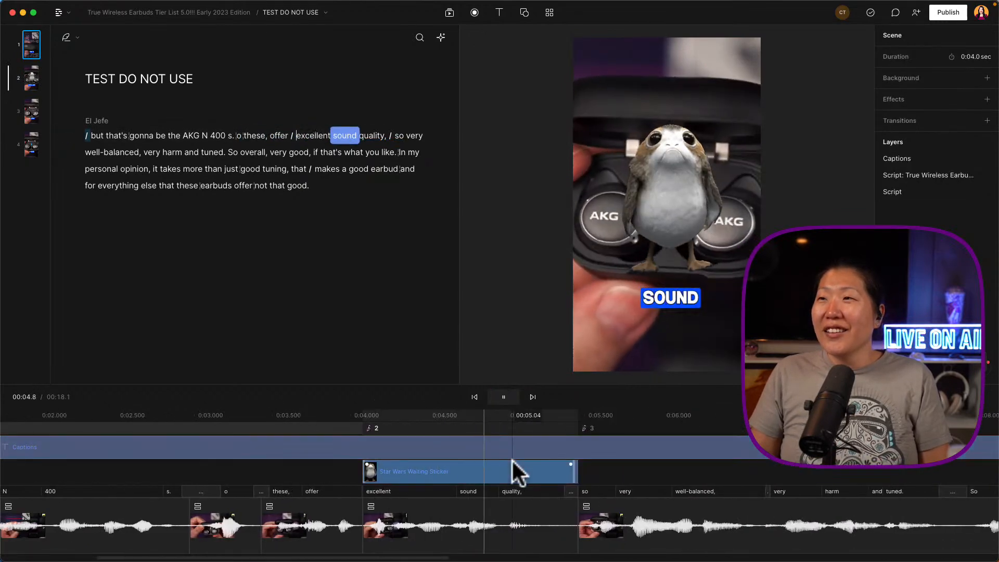
{"action": "key", "text": "space"}
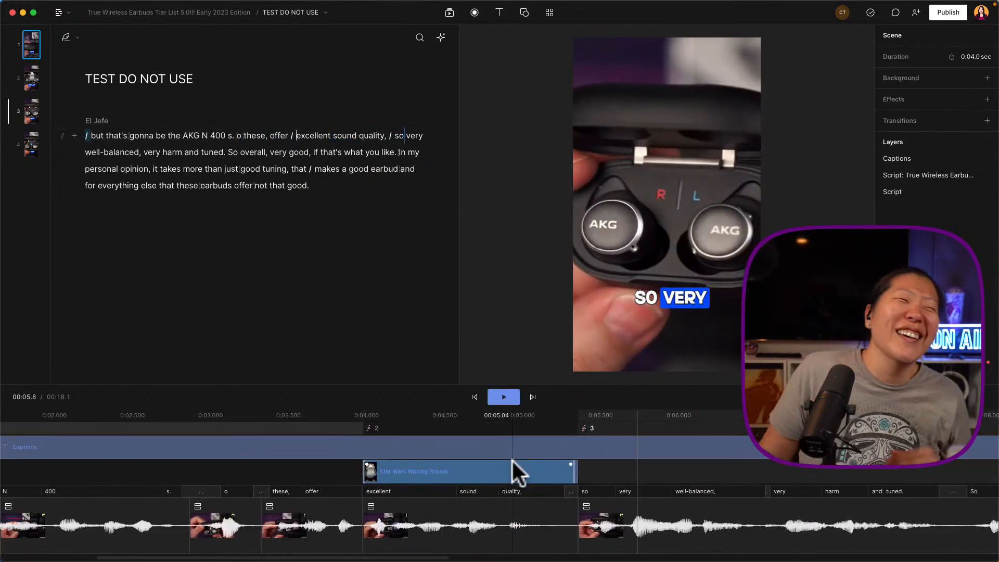
Step: Crop the Star Wars Waiting Sticker from below so only the bird's head and upper body remain
{"action": "left_click", "coordinate": [518, 517]}
{"action": "left_click", "coordinate": [482, 471]}
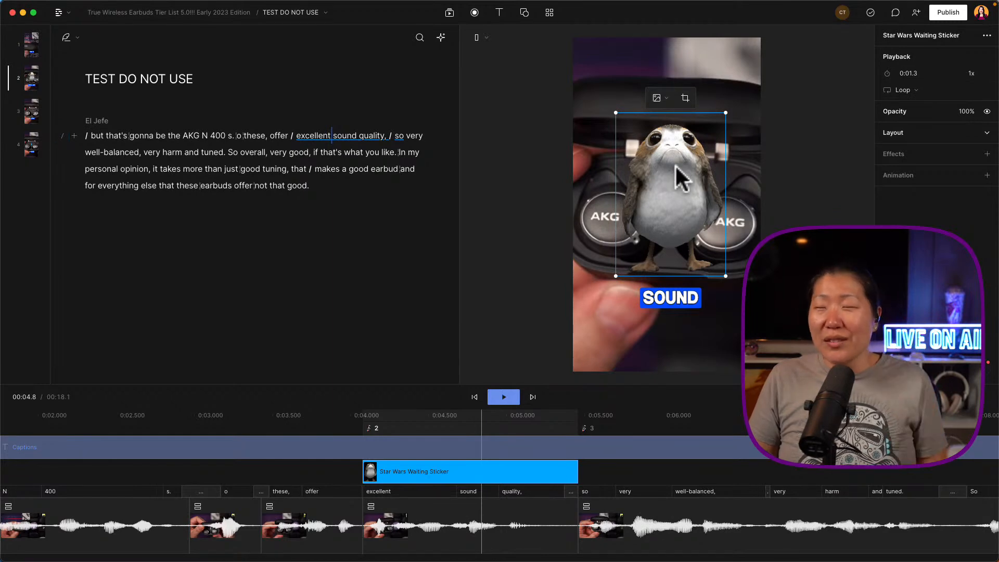
{"action": "double_click", "coordinate": [675, 165]}
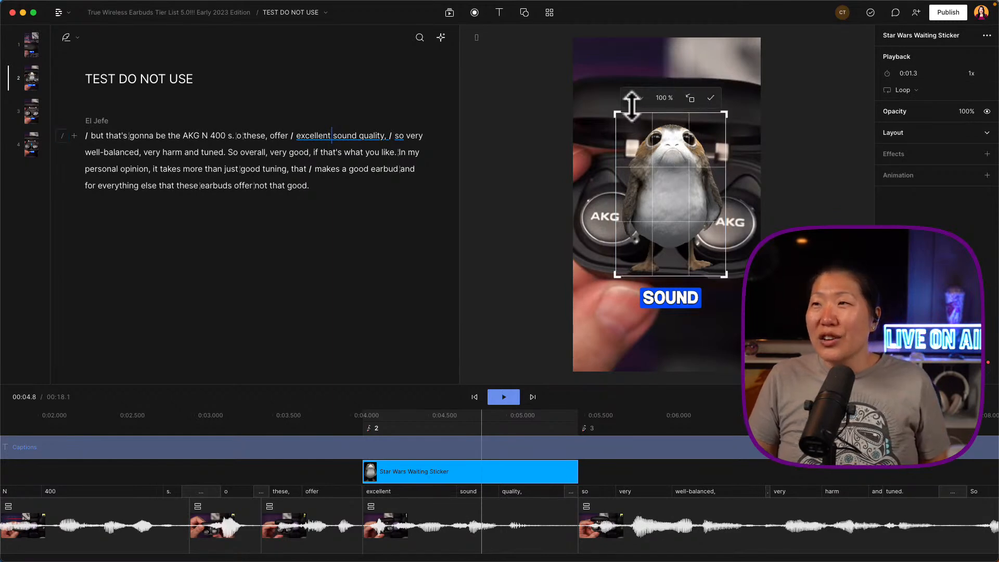
{"action": "left_click", "coordinate": [711, 98]}
{"action": "left_click", "coordinate": [685, 98]}
{"action": "left_click_drag", "start_coordinate": [673, 276], "coordinate": [674, 201]}
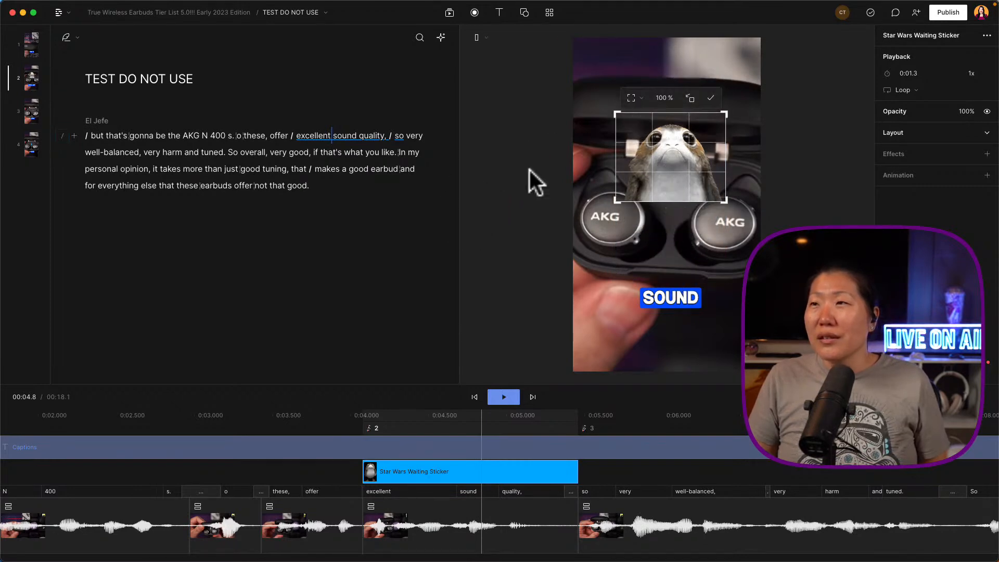
{"action": "left_click", "coordinate": [711, 98]}
Step: Place the cropped sticker at the lower-left corner of the video frame and move it one layer backward, behind the captions
{"action": "left_click_drag", "start_coordinate": [695, 186], "coordinate": [679, 319]}
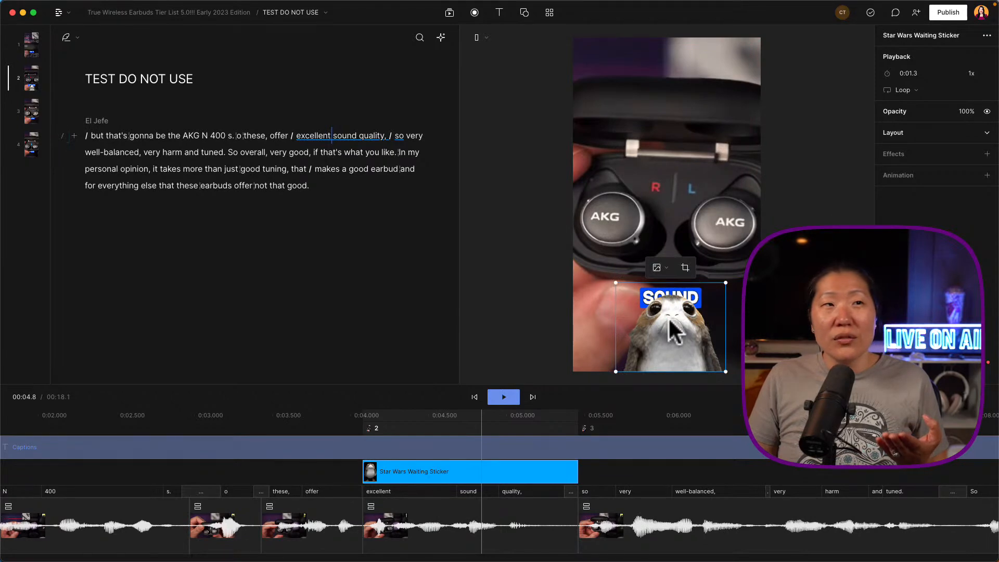
{"action": "right_click", "coordinate": [669, 321]}
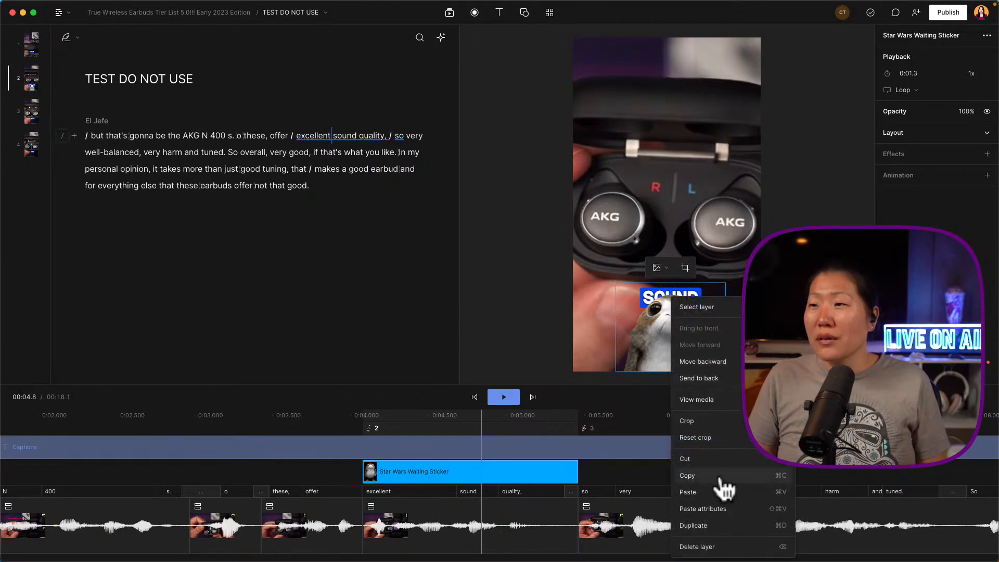
{"action": "left_click", "coordinate": [706, 365]}
{"action": "left_click_drag", "start_coordinate": [680, 347], "coordinate": [630, 348]}
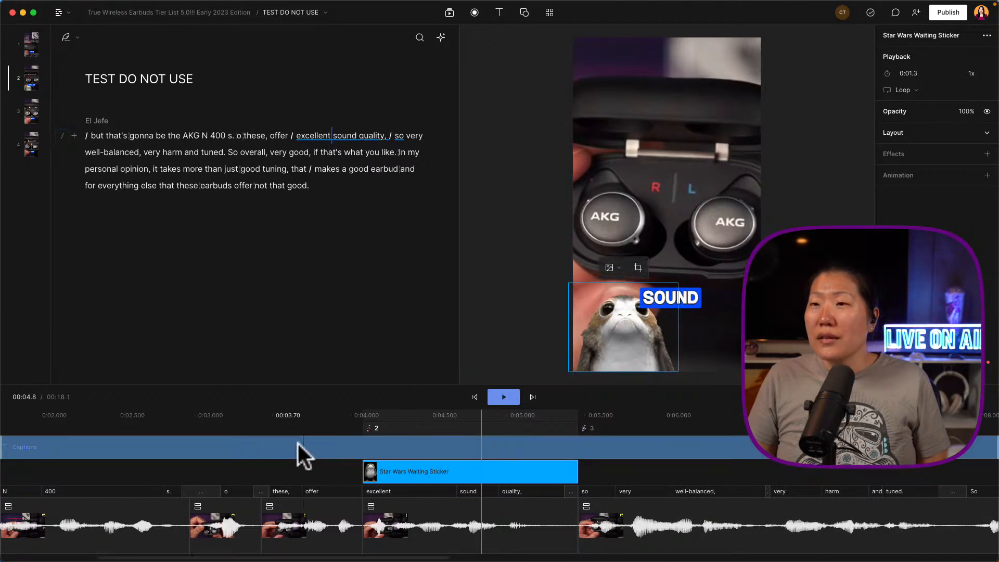
Step: Play the clip from just before the sticker scene to check the sticker behind the captions
{"action": "left_click", "coordinate": [278, 421]}
{"action": "key", "text": "space"}
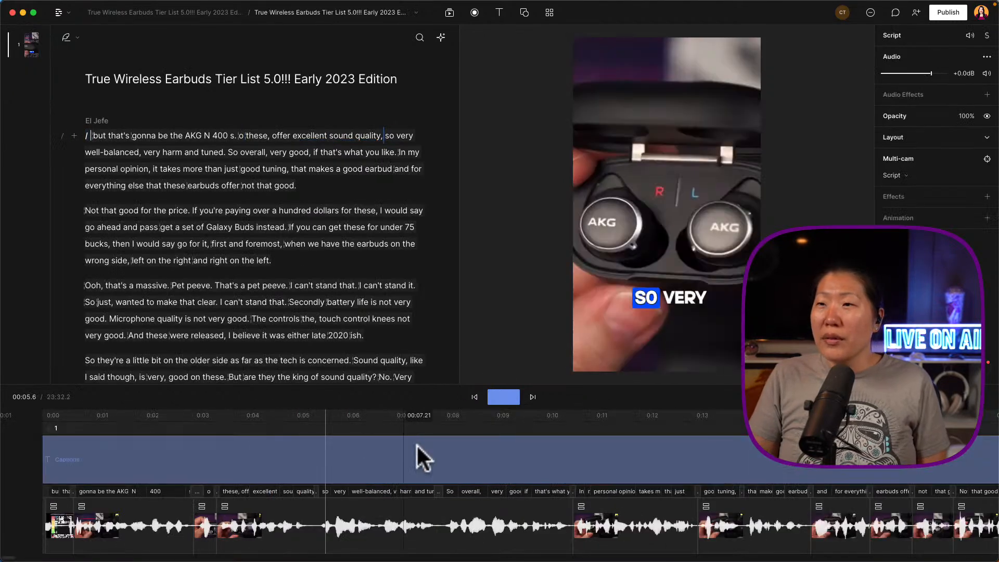
{"action": "key", "text": "space"}
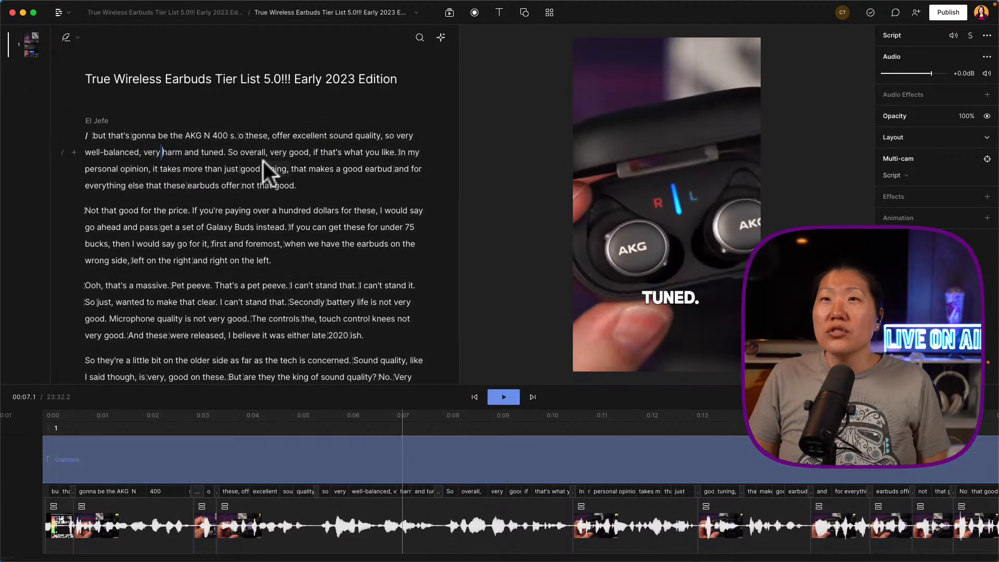
Step: Open the AKG N400 composition and skim its script
{"action": "left_click", "coordinate": [309, 12]}
{"action": "scroll", "coordinate": [301, 132], "scroll_direction": "down", "scroll_amount": 5}
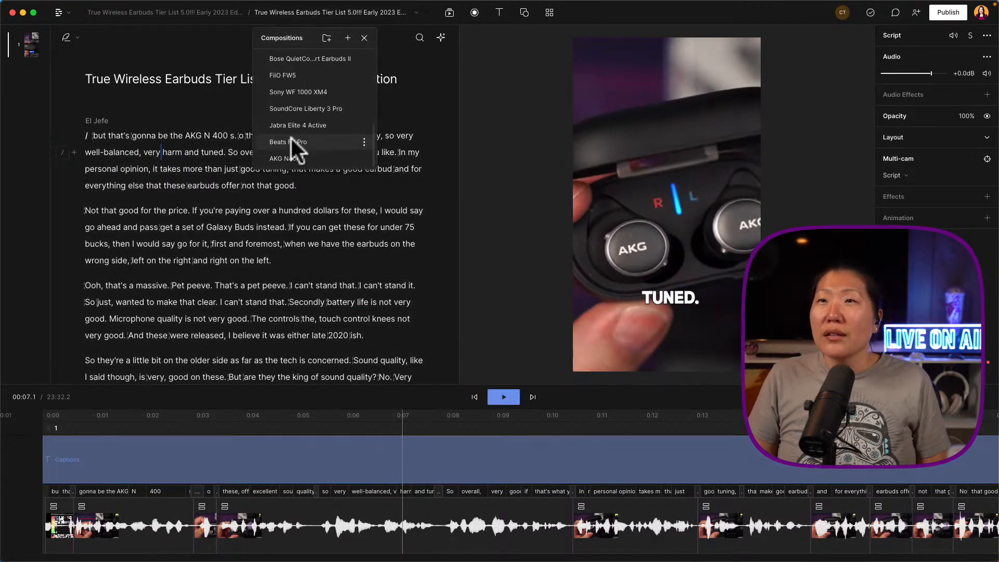
{"action": "left_click", "coordinate": [295, 157]}
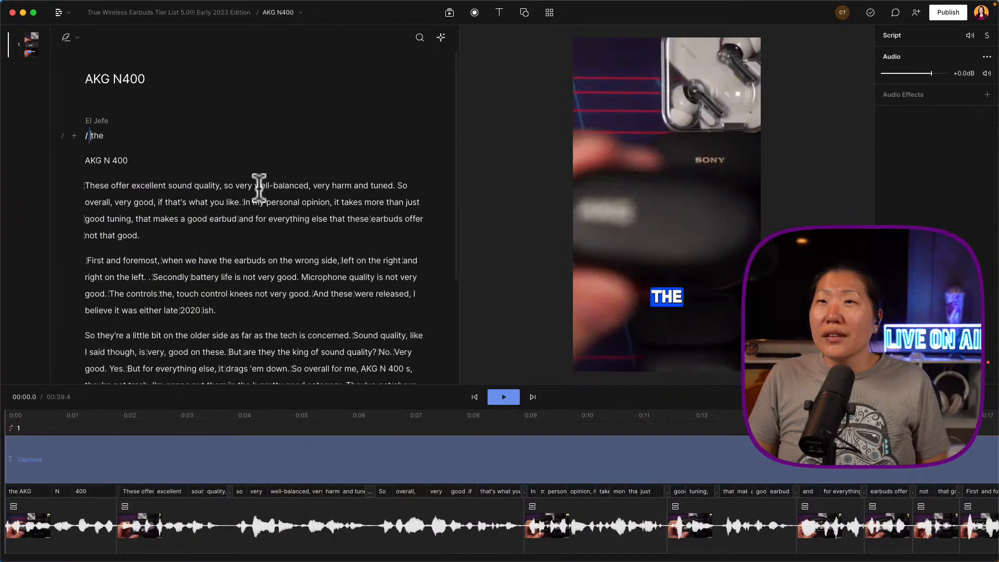
{"action": "scroll", "coordinate": [241, 199], "scroll_direction": "down", "scroll_amount": 3}
{"action": "scroll", "coordinate": [241, 199], "scroll_direction": "up", "scroll_amount": 3}
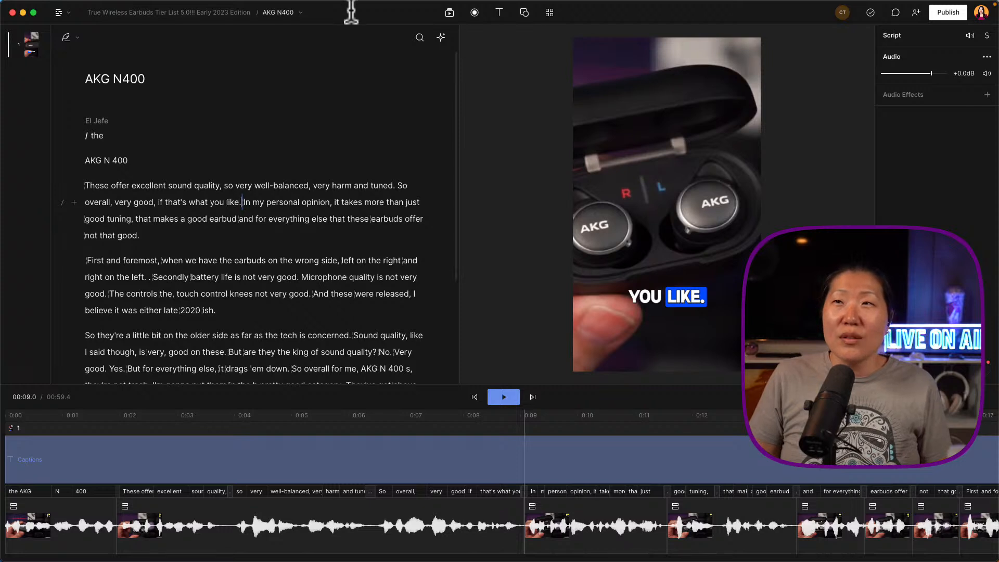
Step: Look through the project's full list of earbud compositions, from the tier list edition down to AKG N400
{"action": "left_click", "coordinate": [284, 14]}
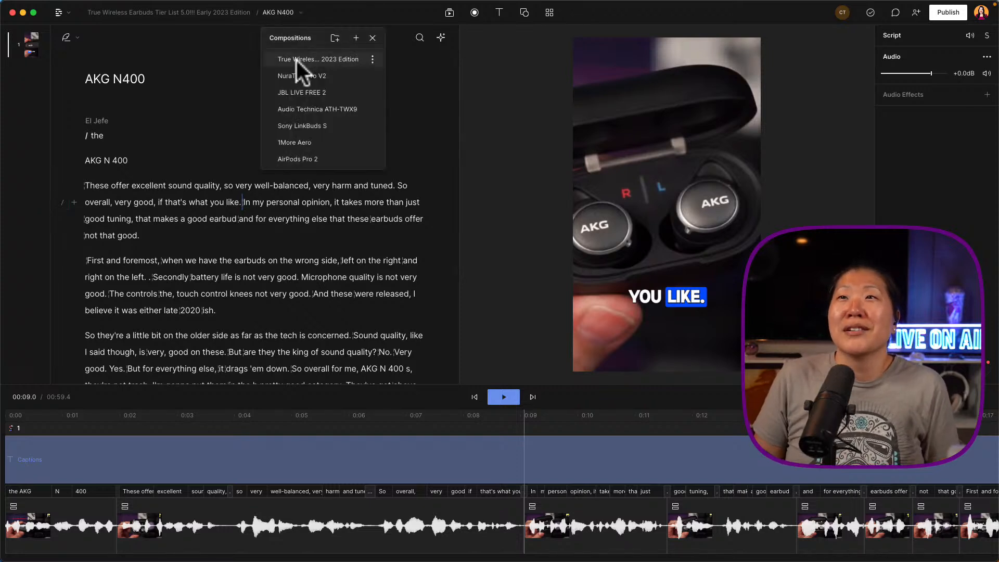
{"action": "scroll", "coordinate": [297, 63], "scroll_direction": "down", "scroll_amount": 3}
{"action": "scroll", "coordinate": [297, 64], "scroll_direction": "up", "scroll_amount": 3}
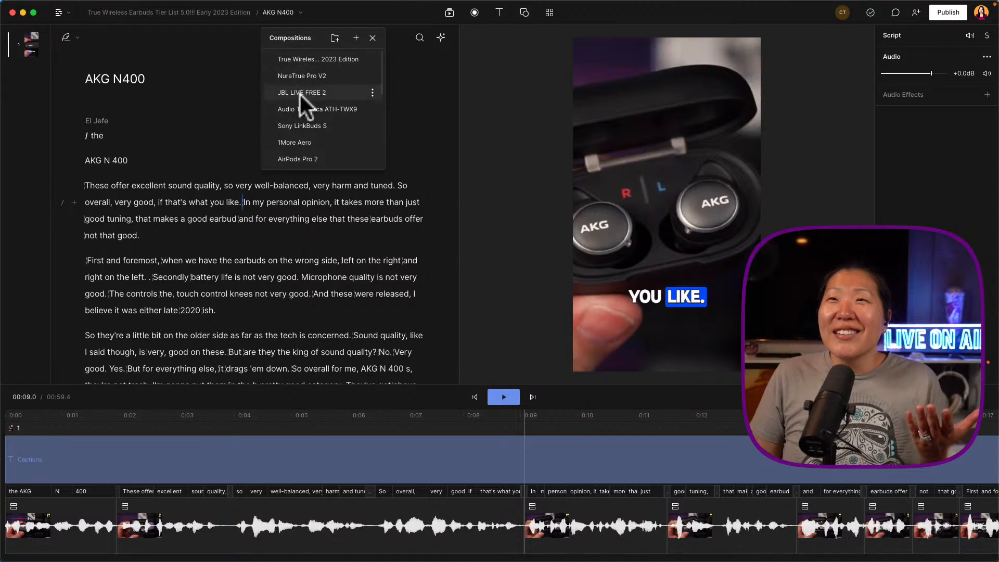
{"action": "scroll", "coordinate": [301, 95], "scroll_direction": "down", "scroll_amount": 4}
{"action": "scroll", "coordinate": [301, 95], "scroll_direction": "down", "scroll_amount": 1}
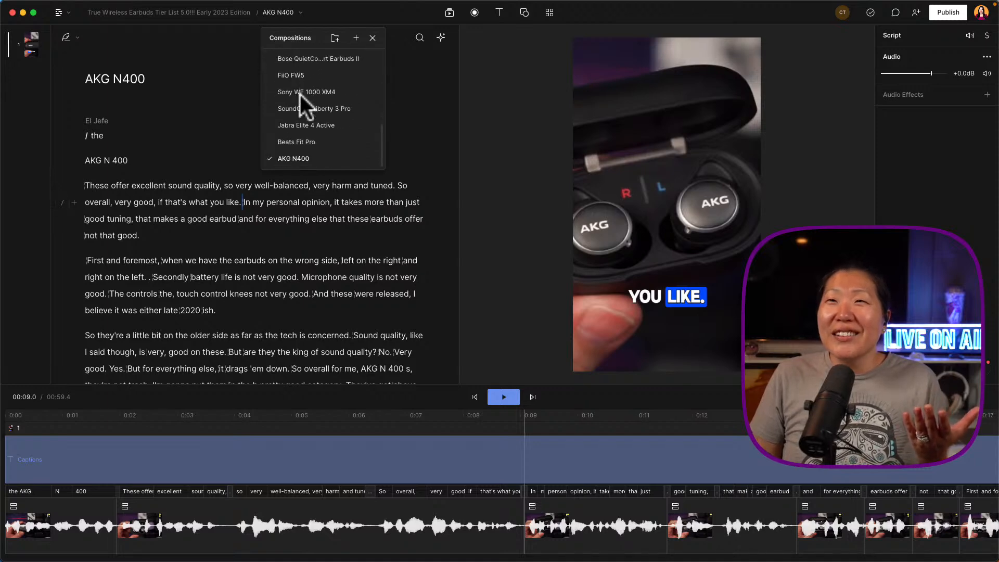
{"action": "scroll", "coordinate": [300, 95], "scroll_direction": "up", "scroll_amount": 4}
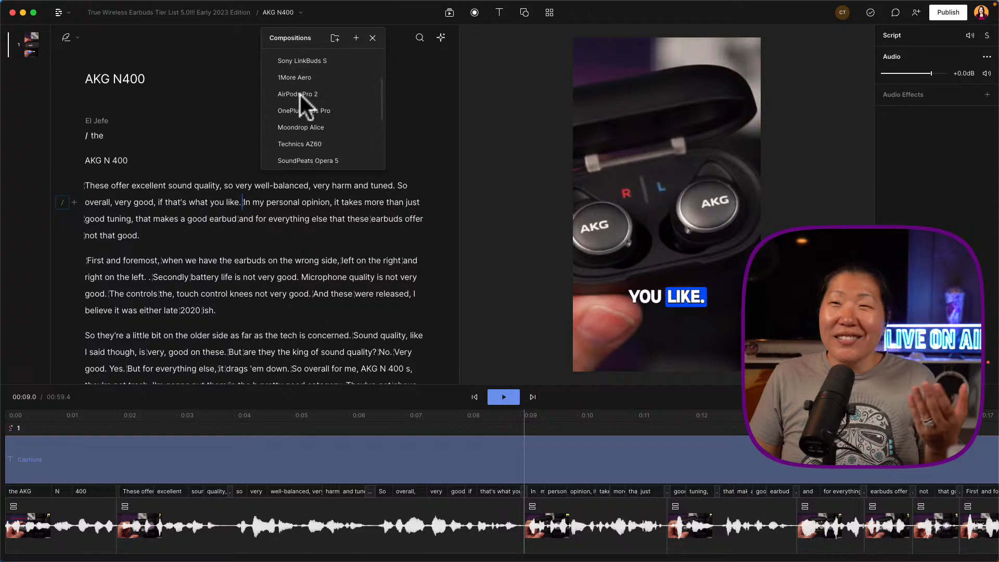
{"action": "scroll", "coordinate": [300, 95], "scroll_direction": "up", "scroll_amount": 1}
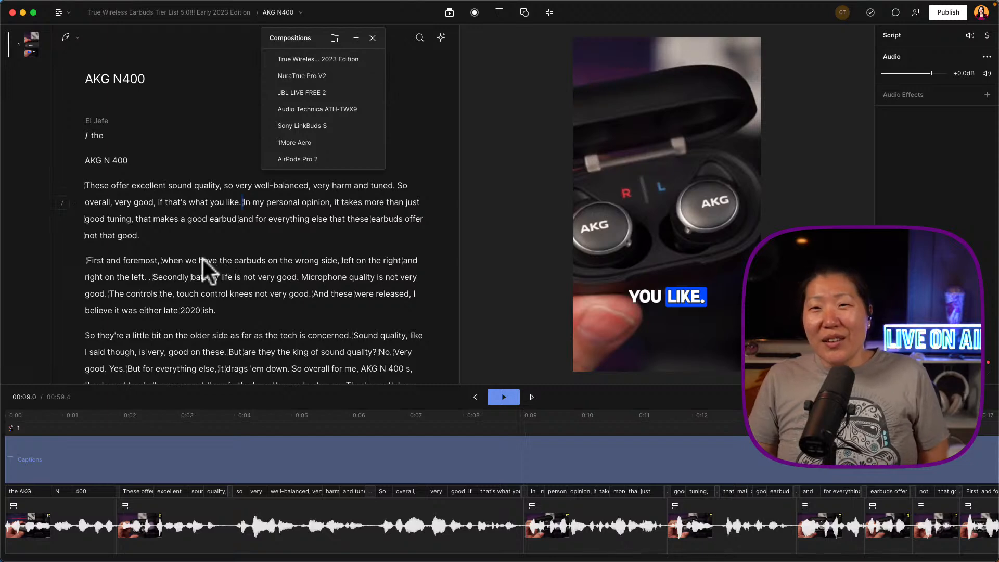
{"action": "key", "text": "Escape"}
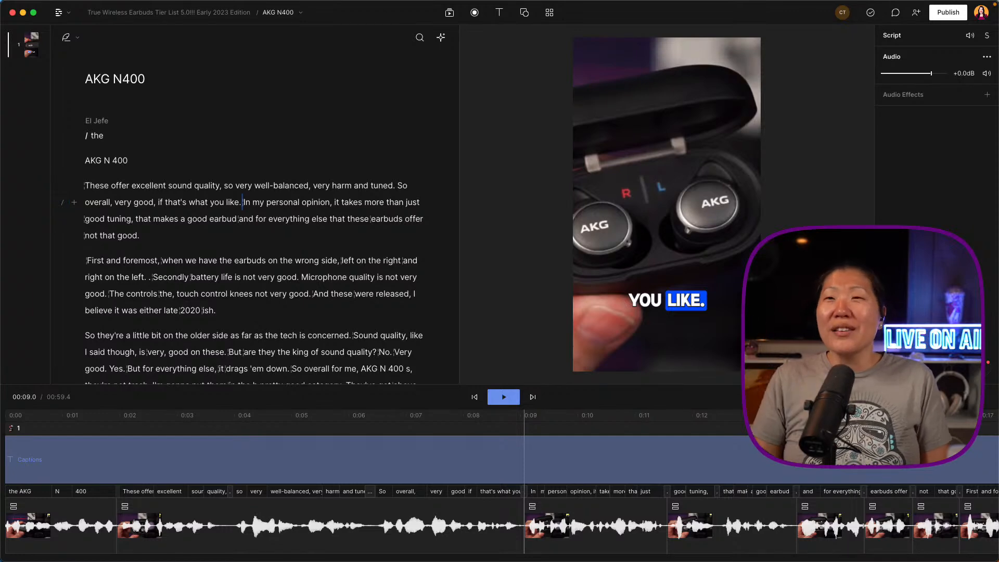
Step: Select the words "well-balanced, very harm" in the script and open the stock sound effects library for them
{"action": "left_click_drag", "start_coordinate": [276, 187], "coordinate": [352, 186]}
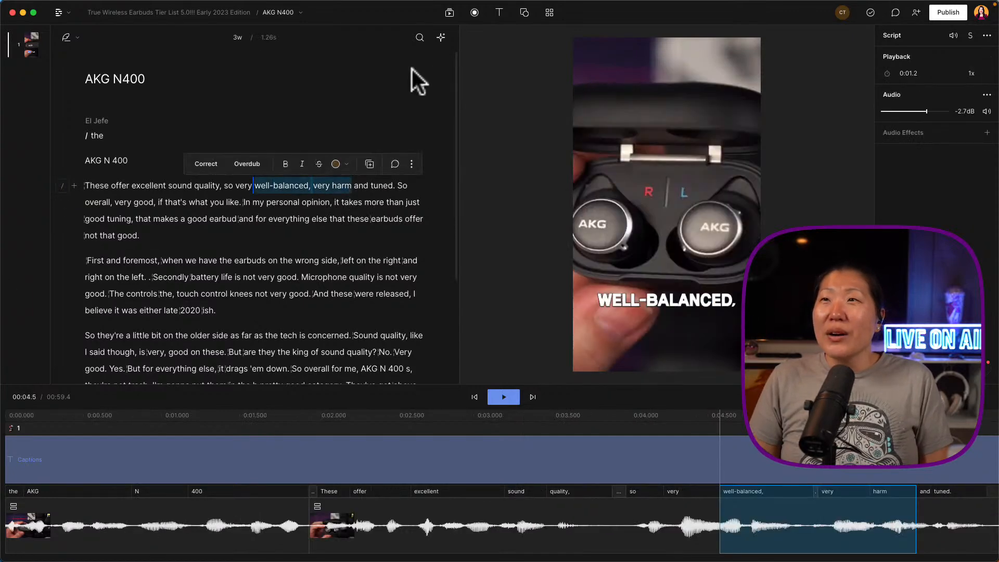
{"action": "left_click", "coordinate": [448, 13]}
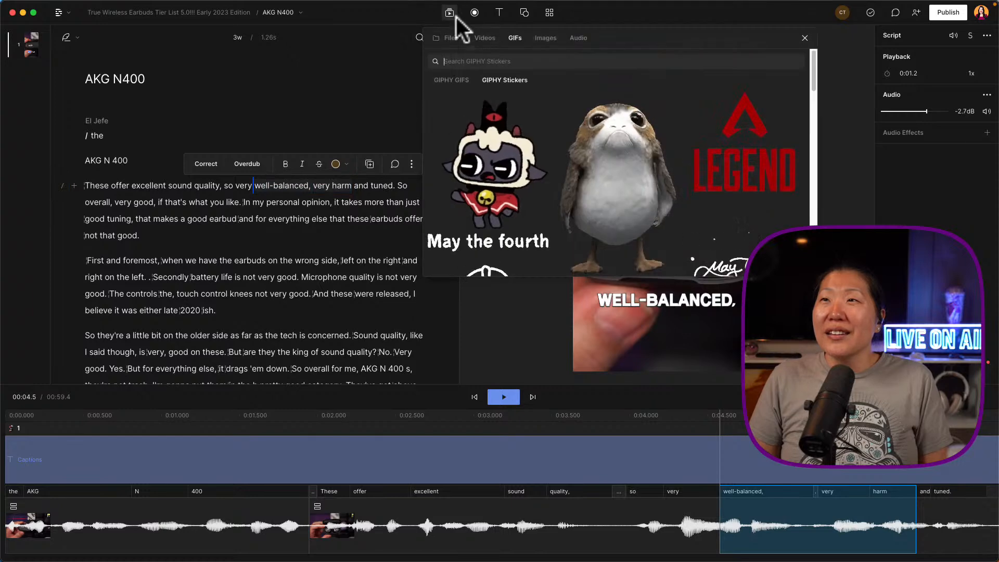
{"action": "left_click", "coordinate": [579, 38]}
{"action": "left_click", "coordinate": [492, 80]}
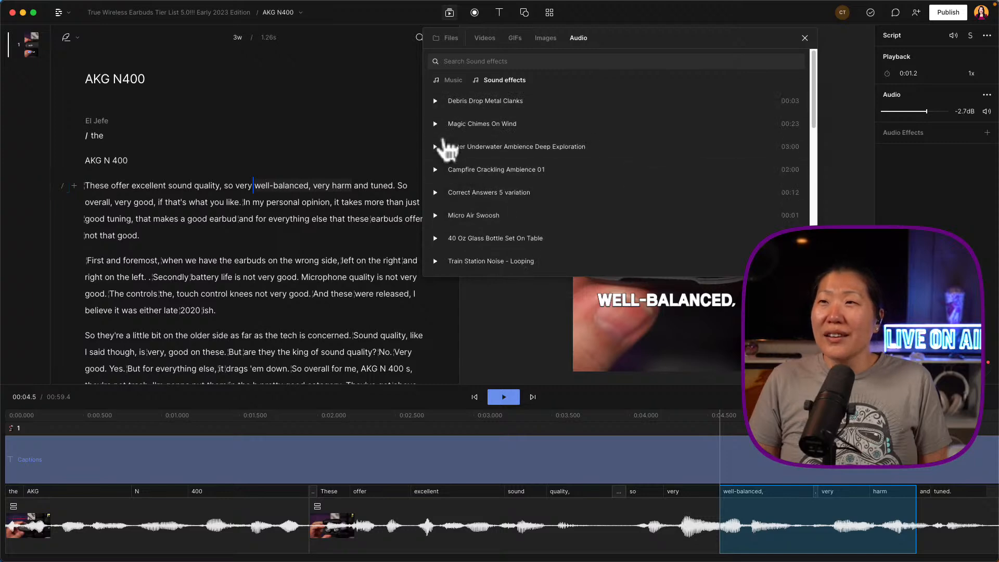
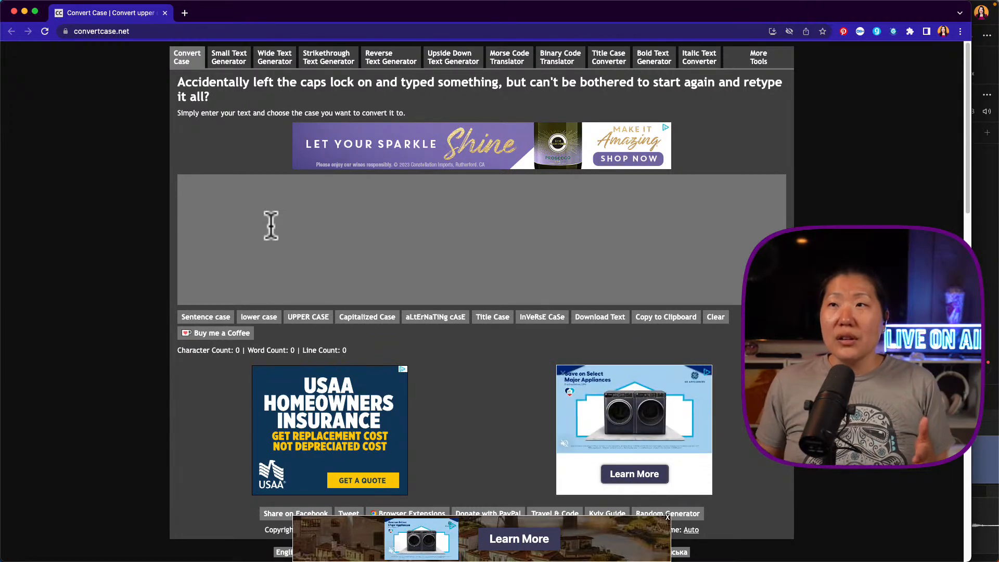
Step: In the Convert Case website, paste the transcript beginning "you've got multi-point connectivity" and convert it to UPPER CASE
{"action": "left_click", "coordinate": [271, 225]}
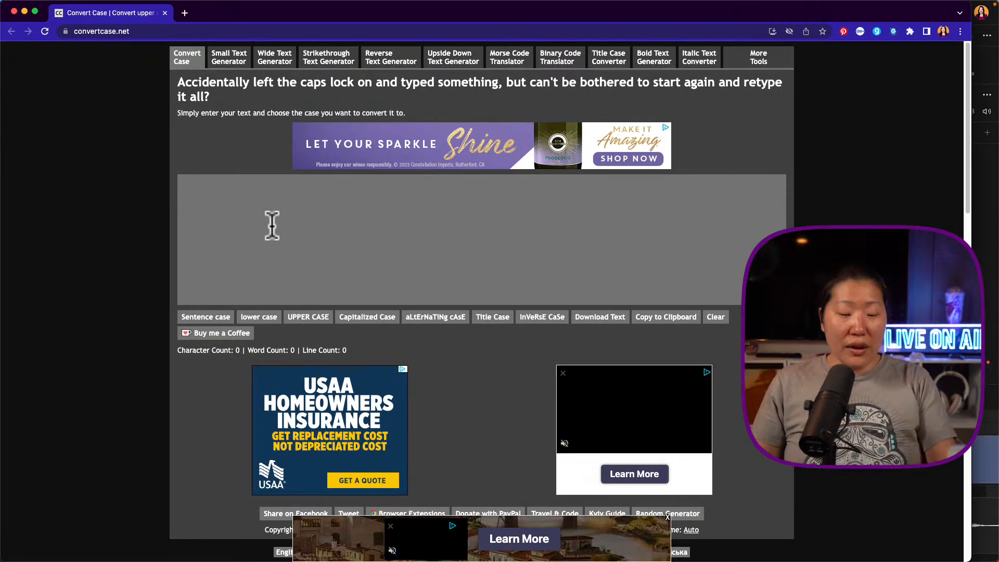
{"action": "type", "text": "📍 you've got multi-point connectivity. They've got high gain mode. If you need additional volume just. Ridiculous, earbuds. So, good. Now mind you, they're not cheap. They're definitely not cheap. When you're on the cutting edge of earbud technology, they're not gonna be cheap.\\n\\nThere's, no way around that. But Neuro True Pro for me are gonna be s Tier Elite.\\n\\nSo definitely worth picking up. Eventually they will be hitting Amazon once again. There are limited numbers of these around and available, but they are the absolute peak of true wireless technology at the moment. So NuraTrue Pro, huge shout out to them. Still my number one choice when it comes to sound quality. So I wanna make sure I give them"}
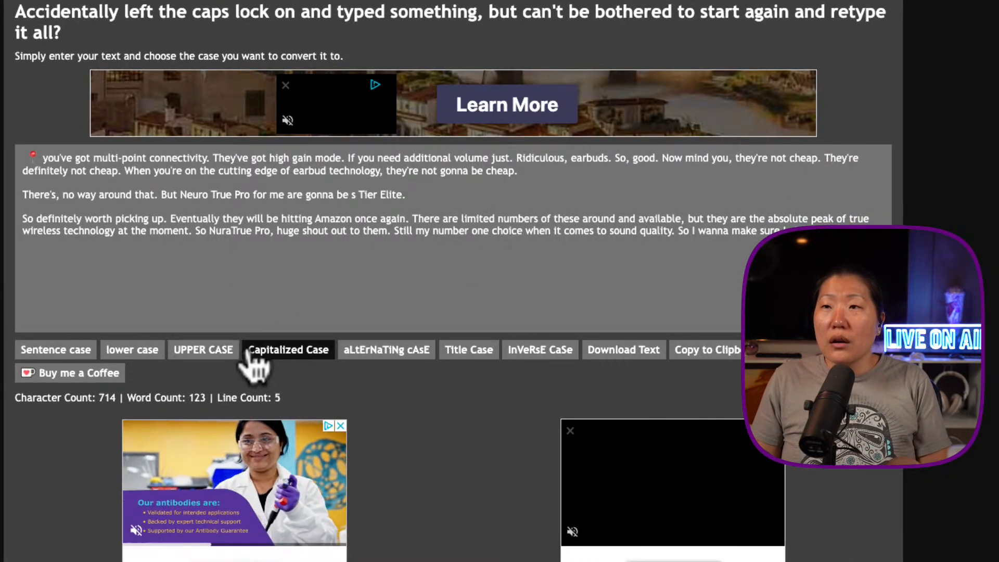
{"action": "left_click", "coordinate": [291, 350]}
{"action": "left_click", "coordinate": [208, 352]}
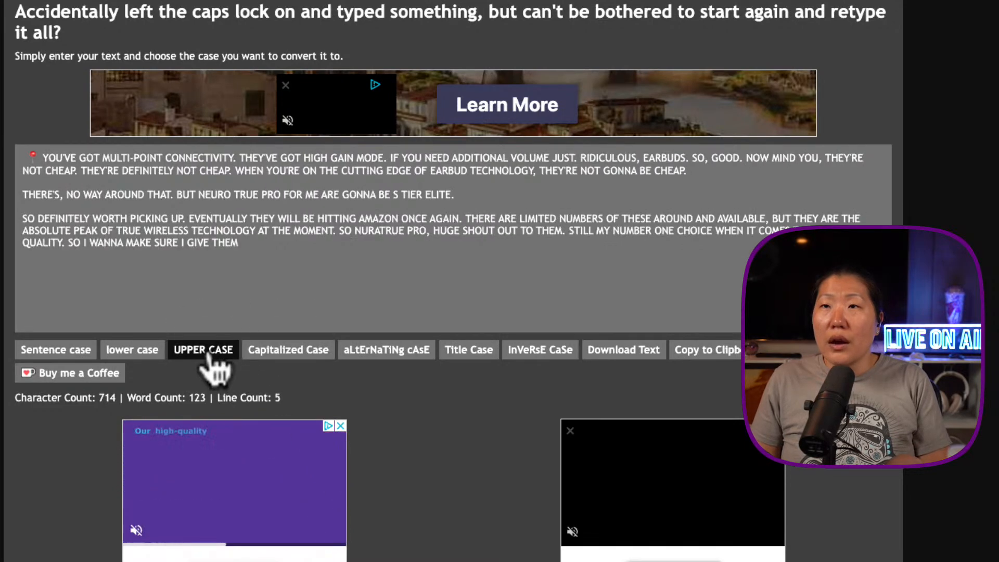